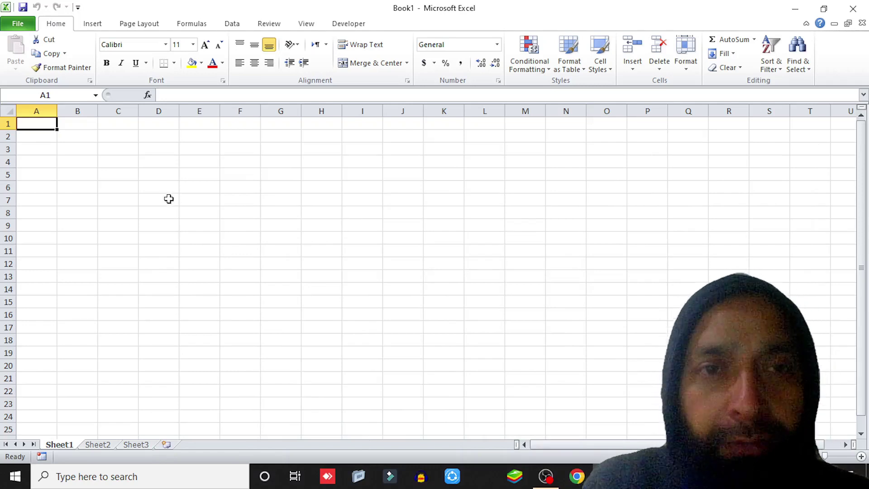
Enter the title 'Registration From' in cell E6
click(149, 197)
click(203, 188)
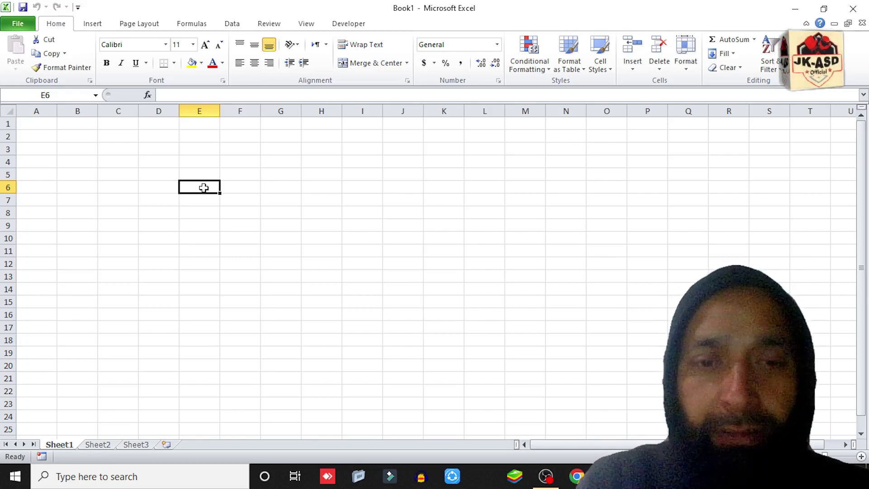
text(Regi)
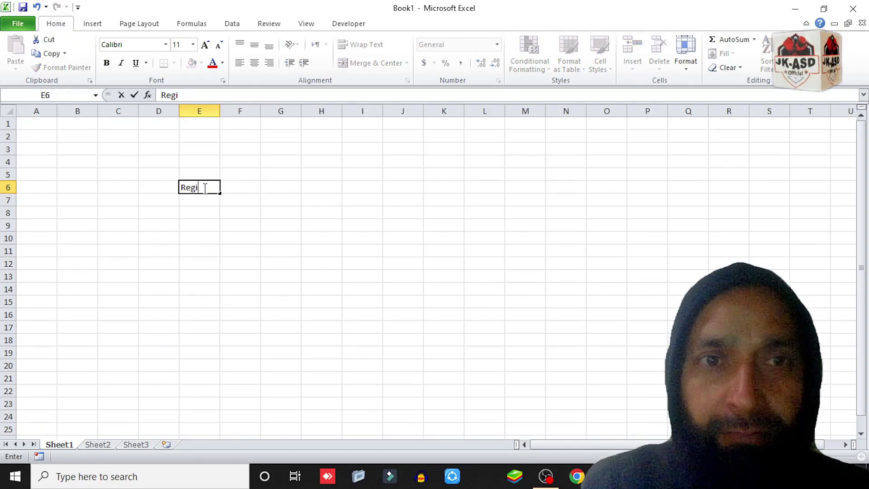
text(stration From)
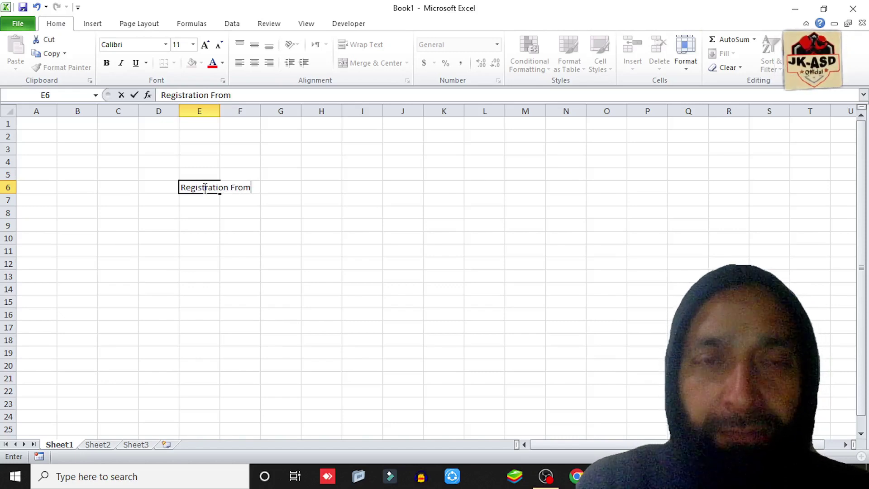
click(215, 237)
Merge and centre the title across E6:H6 with a light tan fill
drag(190, 187, 320, 183)
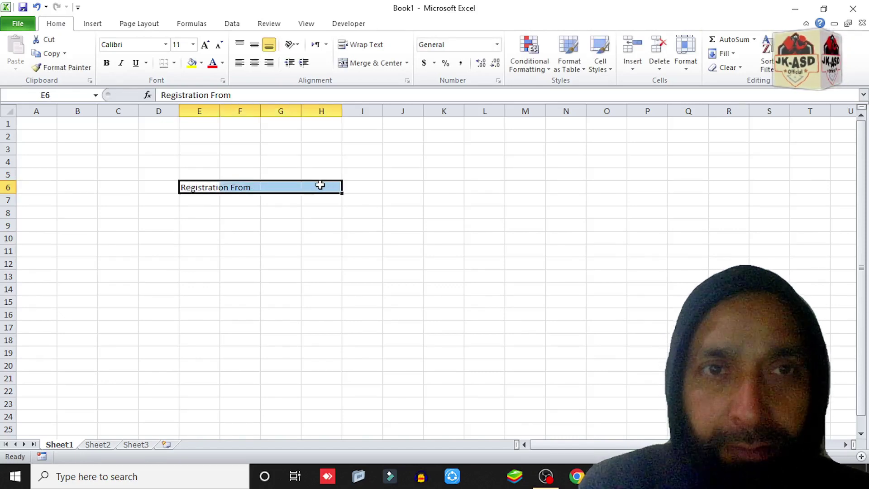
click(368, 63)
click(201, 63)
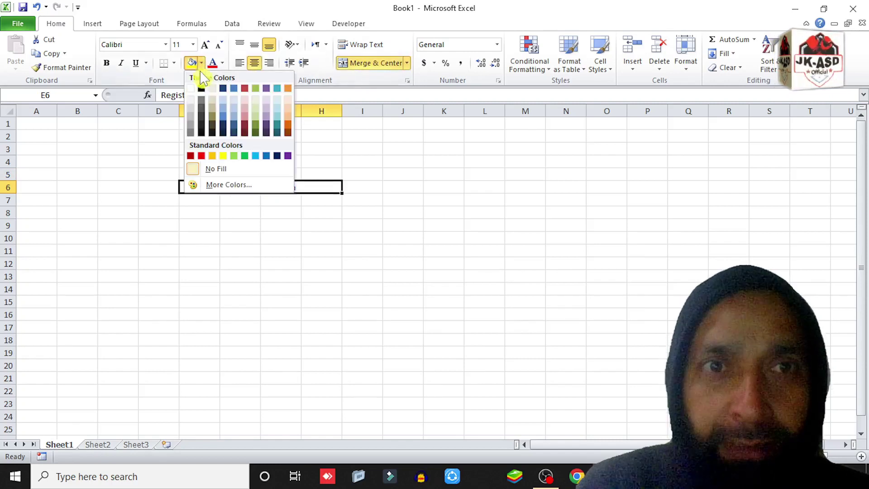
click(212, 88)
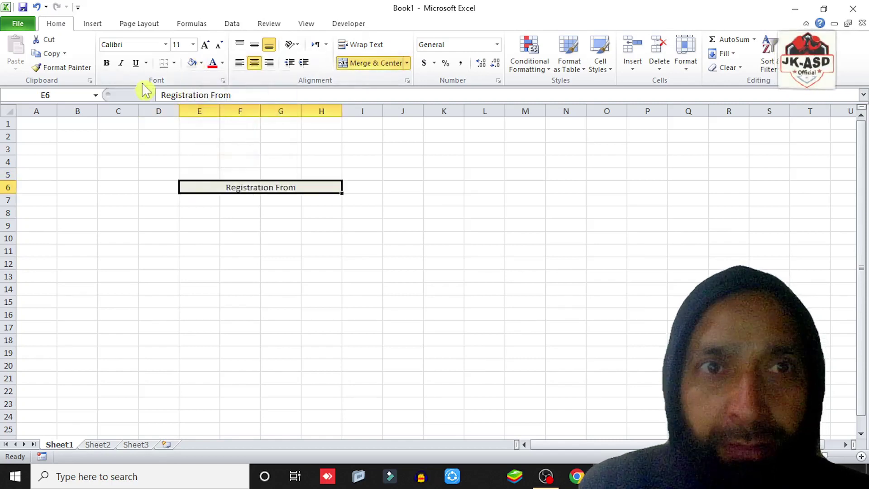
Make the title bold and increase its font size several steps
click(107, 61)
double_click(206, 46)
click(206, 45)
double_click(206, 46)
click(205, 45)
click(206, 45)
click(253, 238)
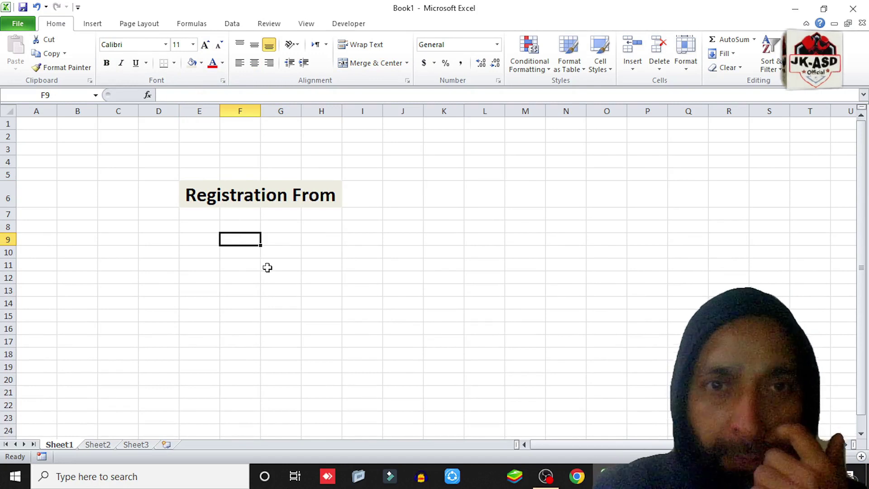
Merge G9:I9 into one input box with an outside border
click(282, 264)
drag(294, 243, 350, 240)
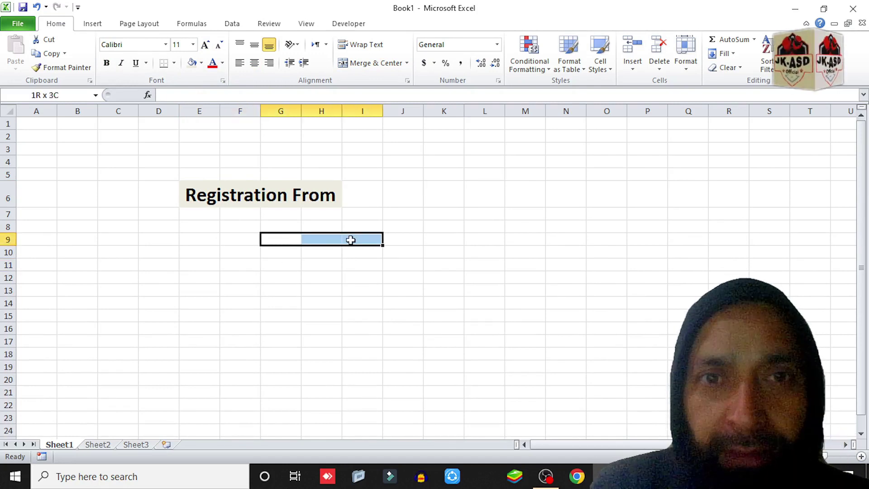
click(372, 64)
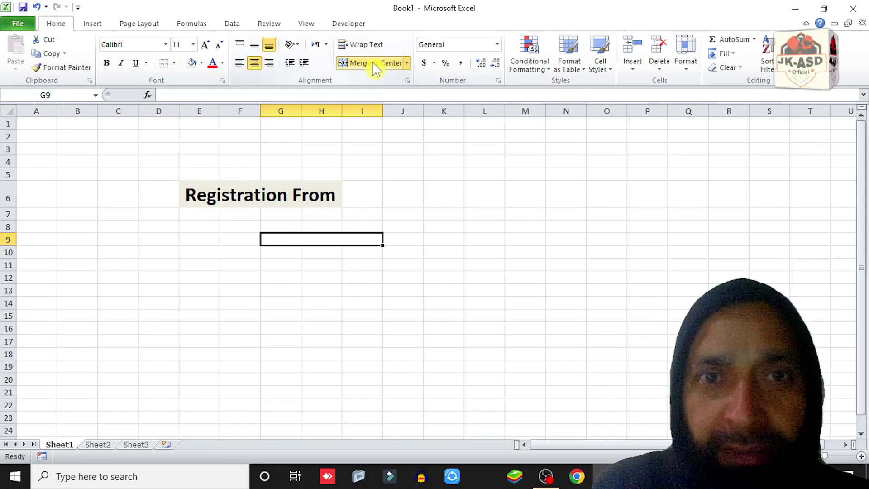
click(173, 63)
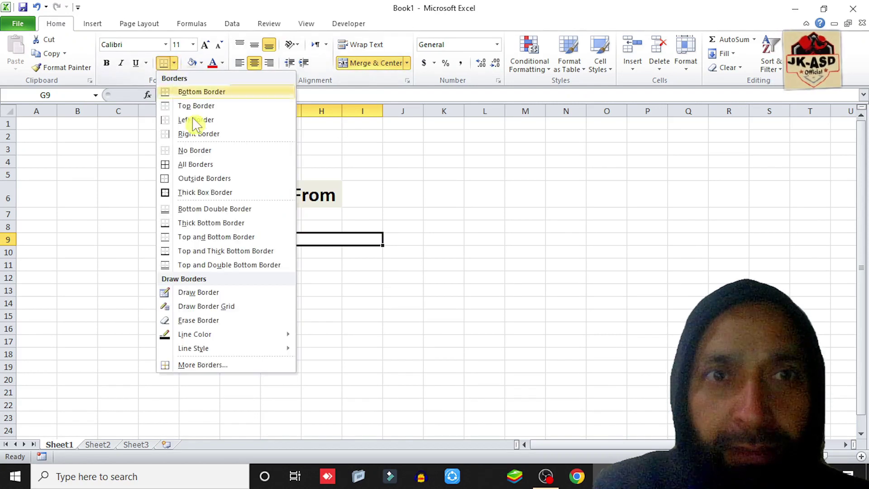
click(208, 178)
click(295, 275)
click(310, 243)
Add a bold, enlarged 'Name' label in F9
click(245, 246)
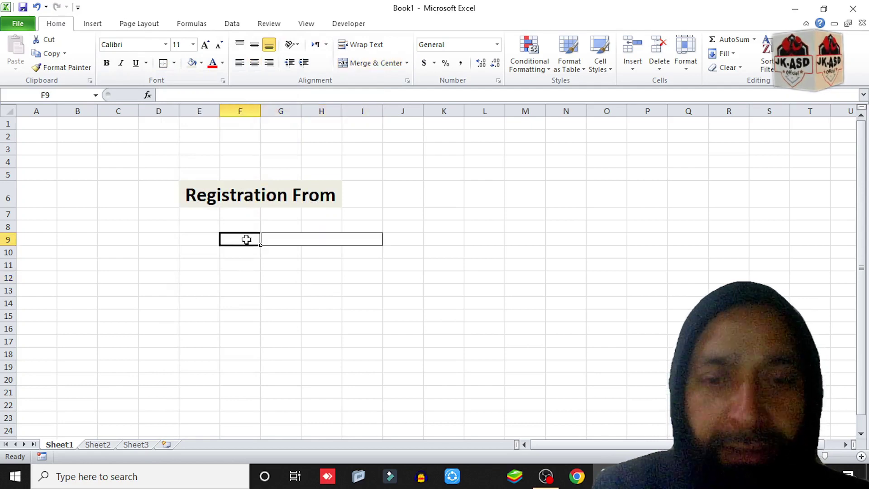
text(Name)
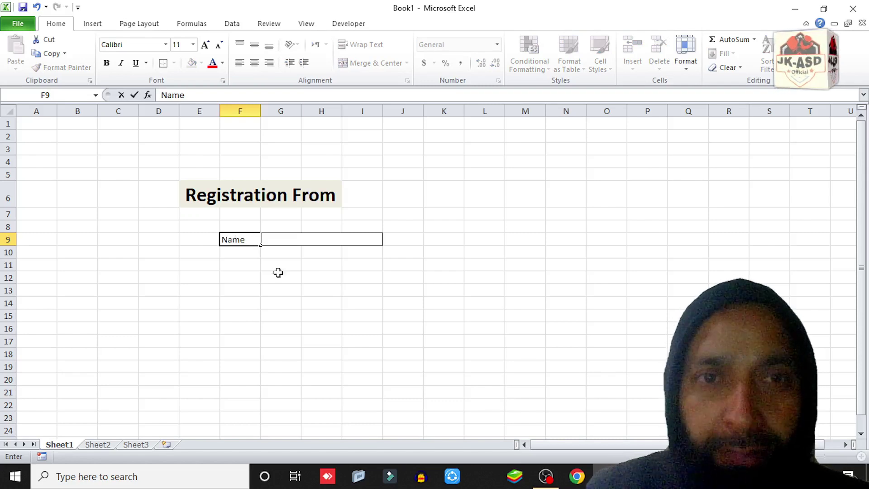
click(278, 272)
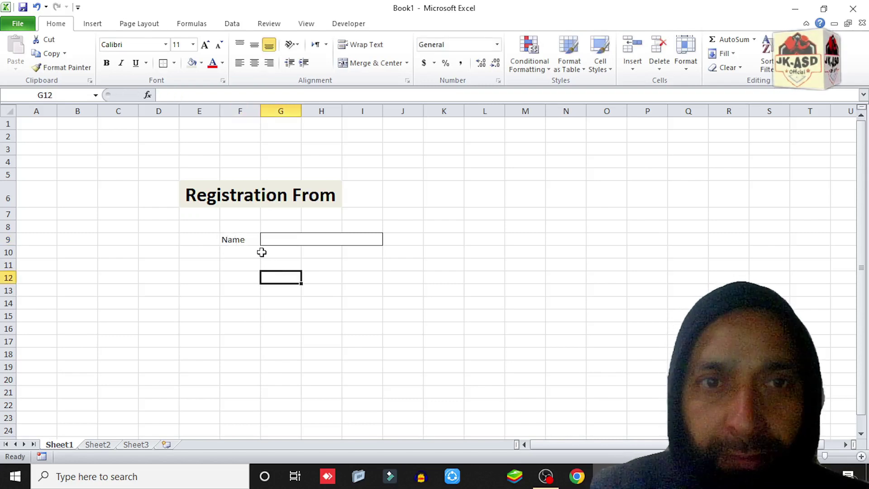
click(243, 241)
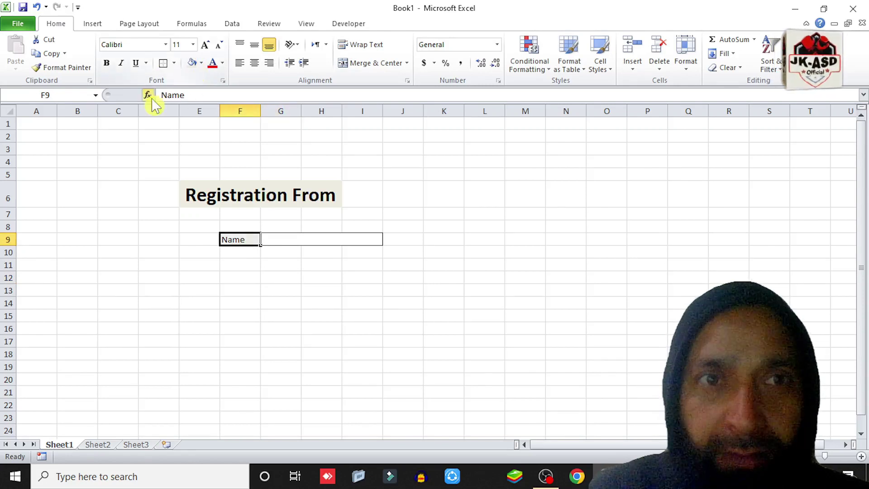
click(106, 64)
click(205, 44)
click(205, 45)
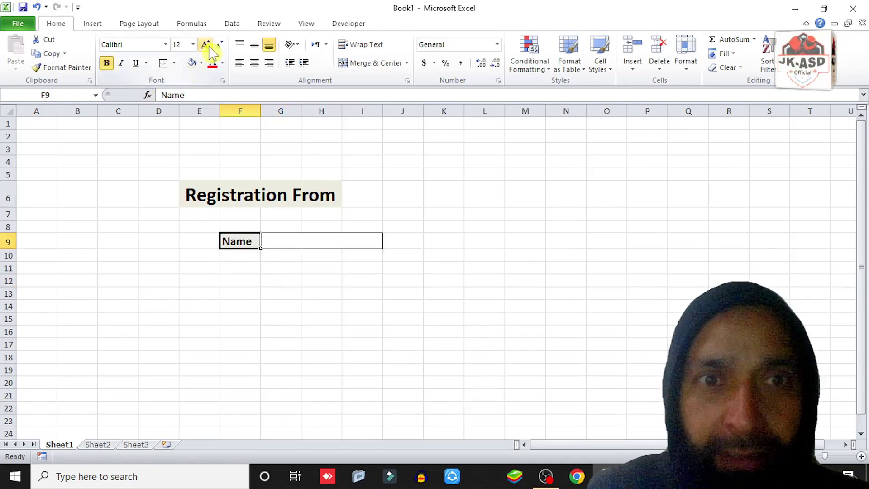
Widen columns F and I to fit the label and lengthen the input box
drag(261, 111, 273, 111)
click(299, 255)
click(330, 241)
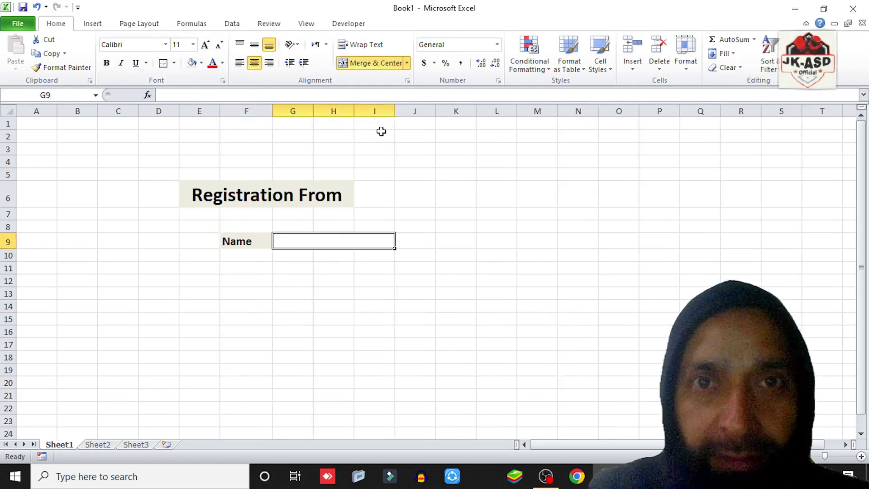
drag(390, 111, 398, 111)
click(357, 268)
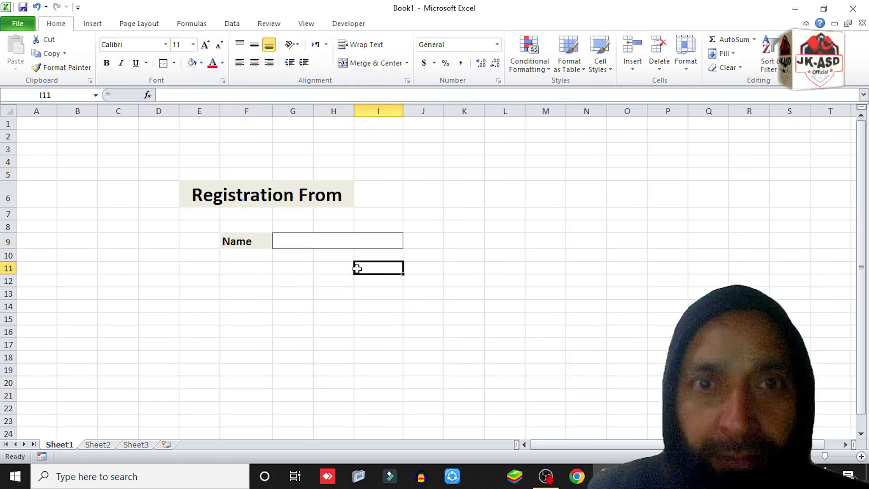
click(296, 243)
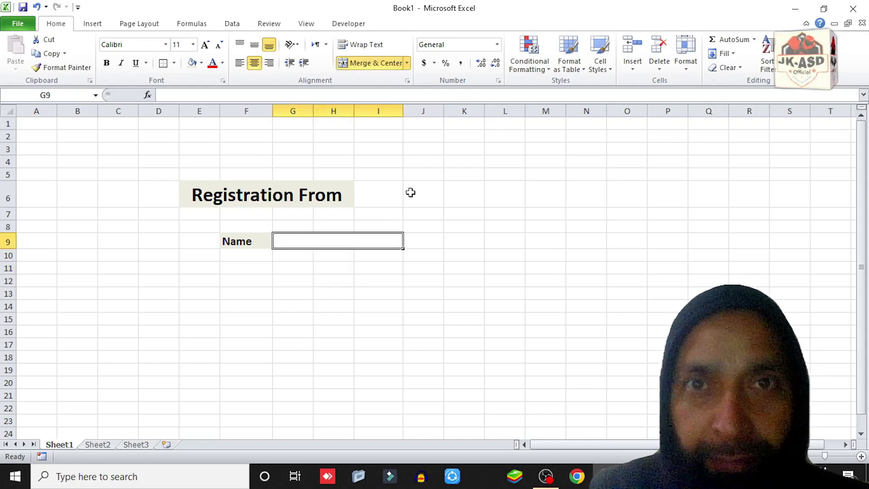
click(546, 68)
mouse_move(570, 89)
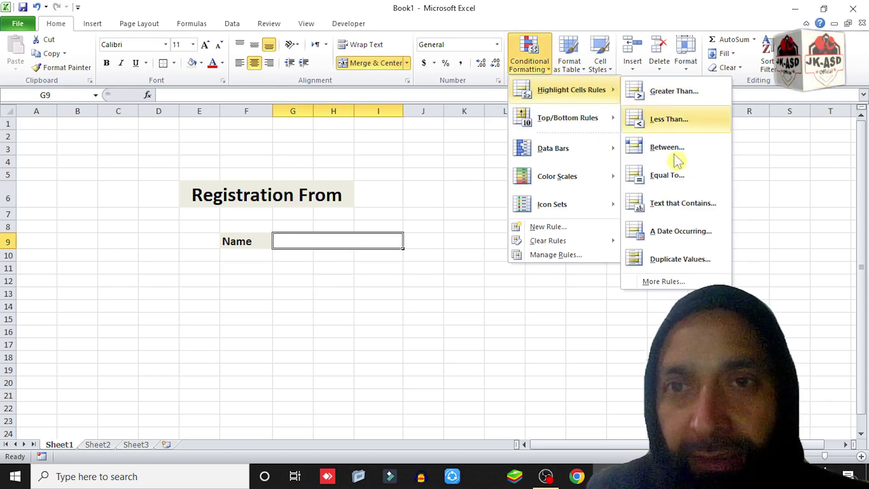
Create a new rule for G9:I9 formatting Blanks with a light grey fill
click(666, 285)
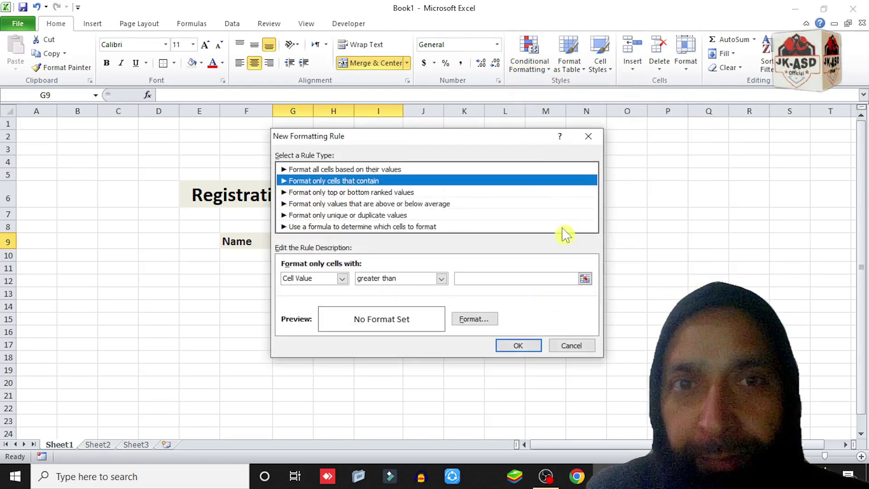
click(345, 282)
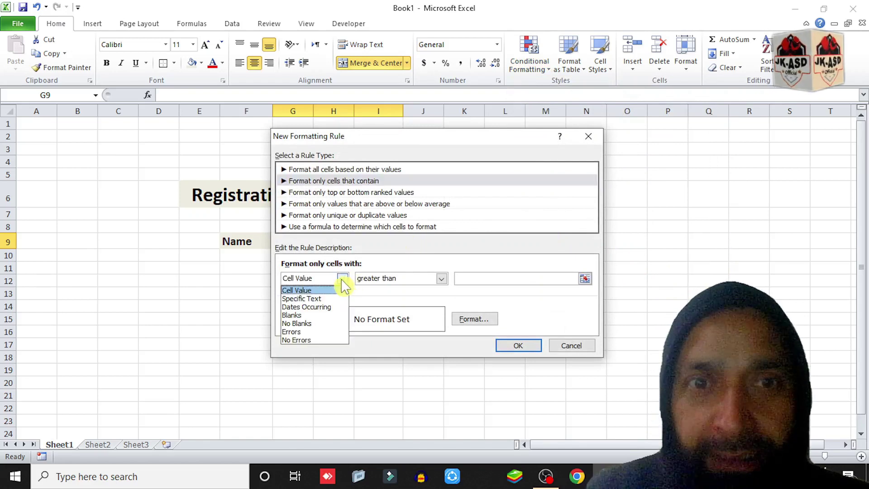
click(307, 316)
click(473, 319)
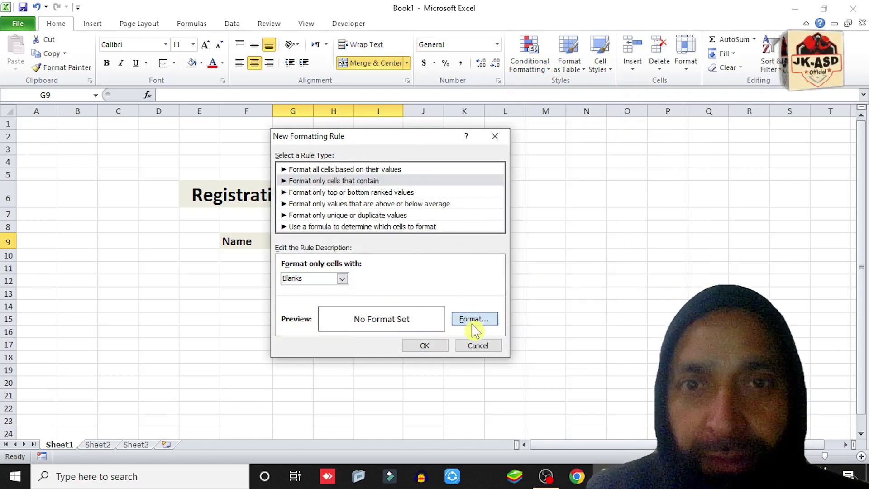
click(400, 107)
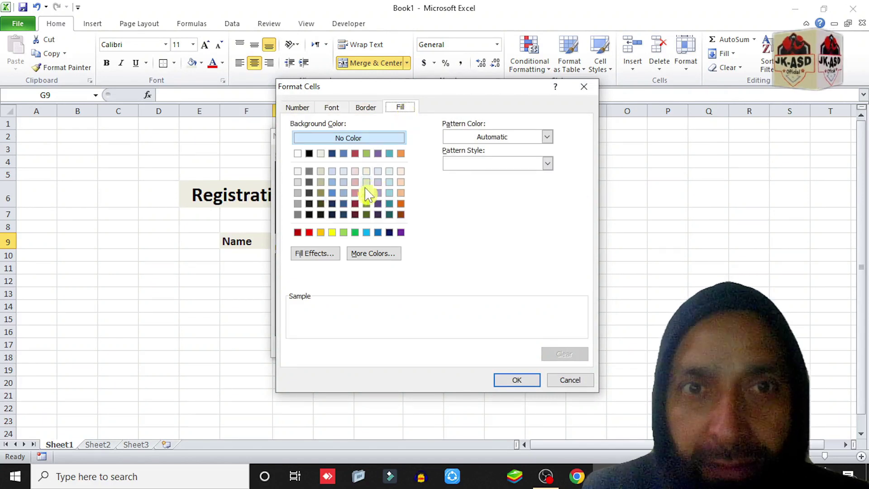
click(298, 182)
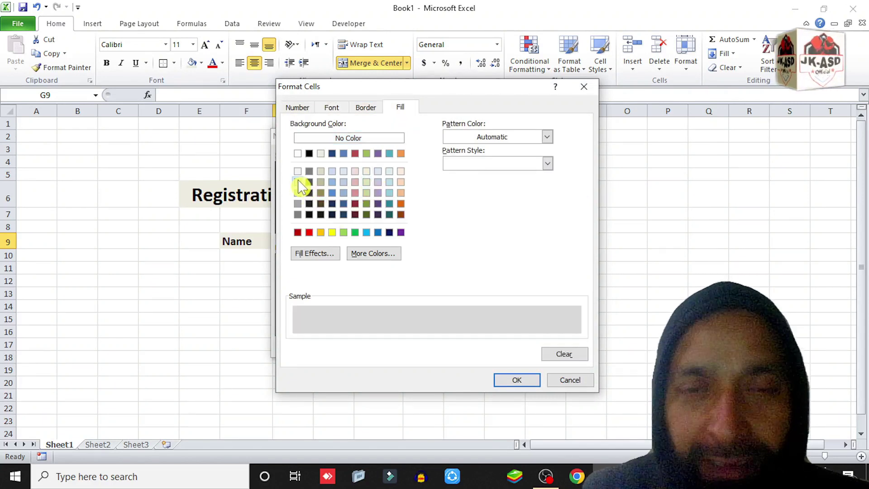
click(514, 380)
click(419, 346)
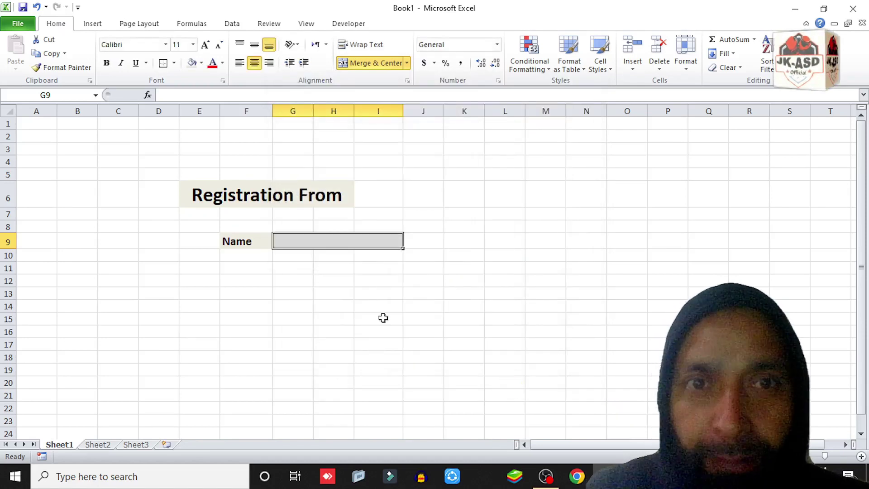
Test the Name box with a sample name, then delete it so it shows grey again
click(382, 316)
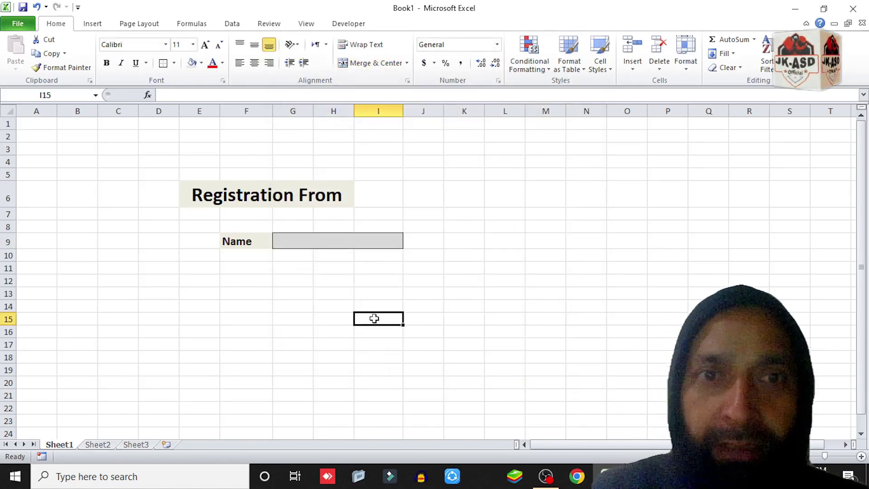
click(317, 242)
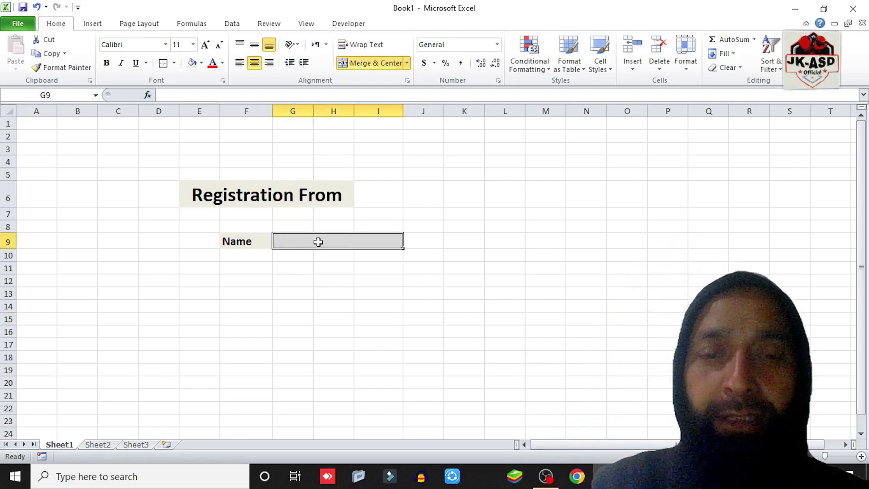
text(Amir)
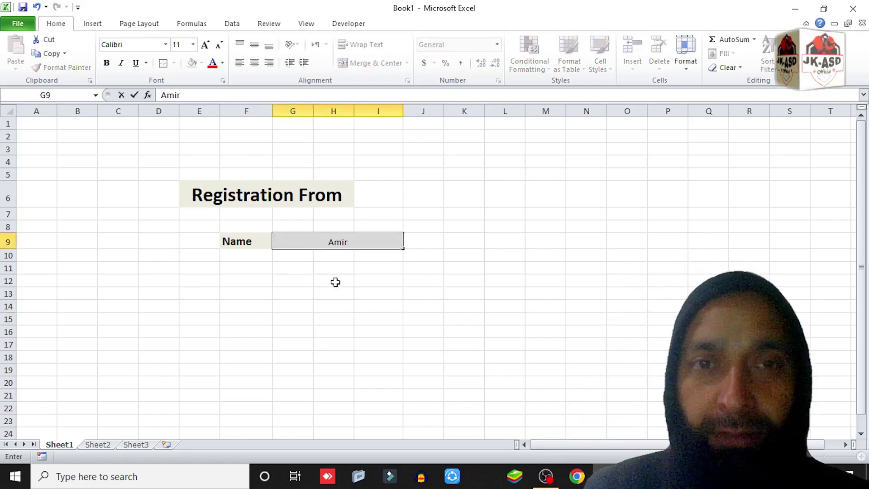
click(335, 282)
click(348, 244)
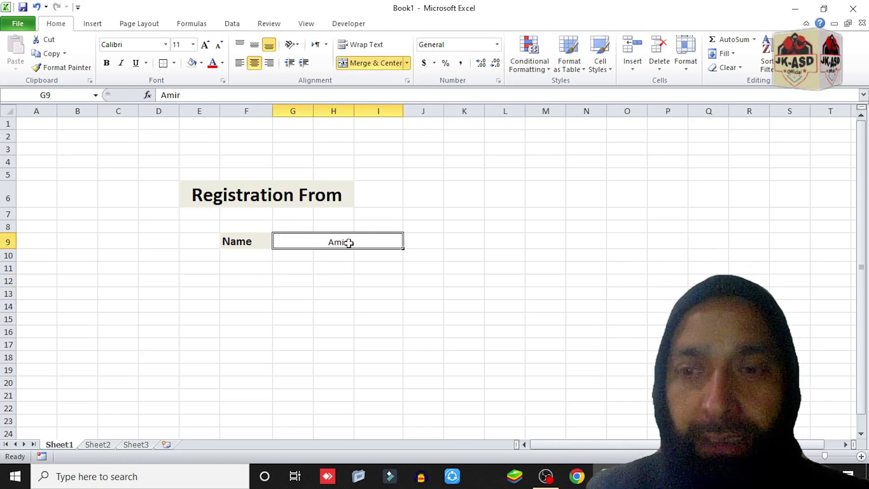
key(Delete)
click(350, 304)
Reselect G9 and bring up the Conditional Formatting Highlight Cells Rules menu
click(341, 243)
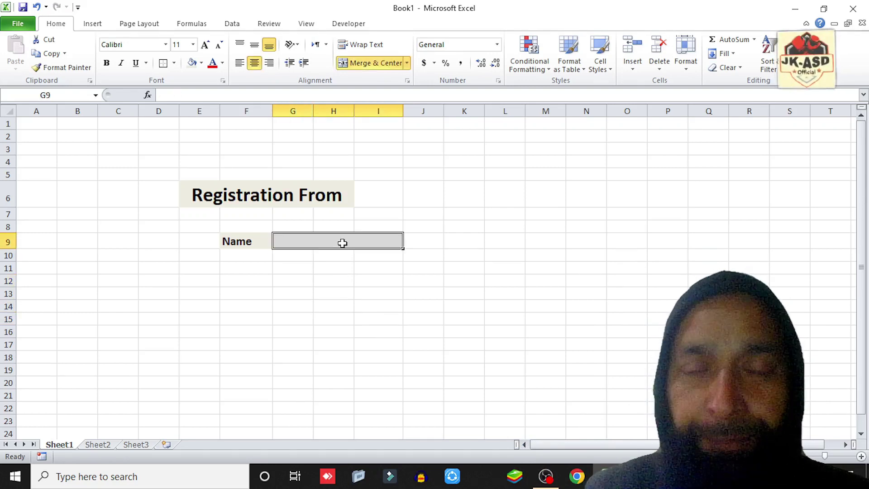
right_click(341, 244)
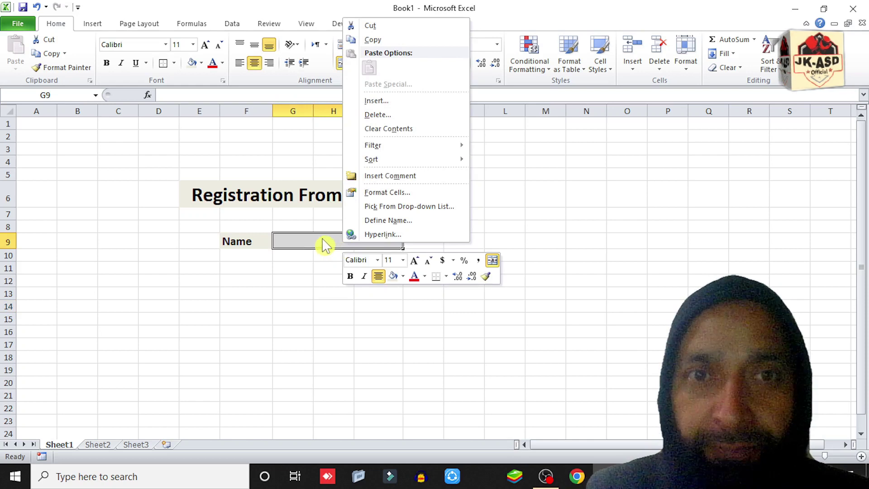
click(419, 195)
click(531, 65)
mouse_move(570, 90)
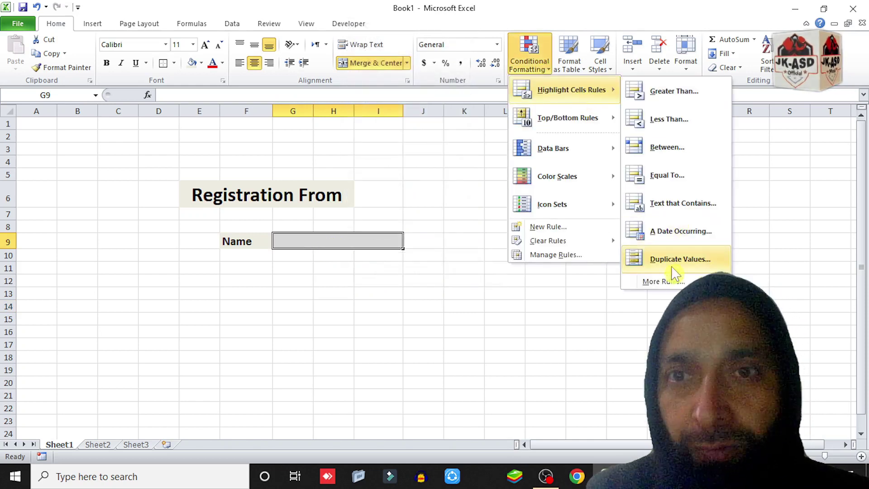
Create a No Blanks rule for G9 without setting any format
click(663, 281)
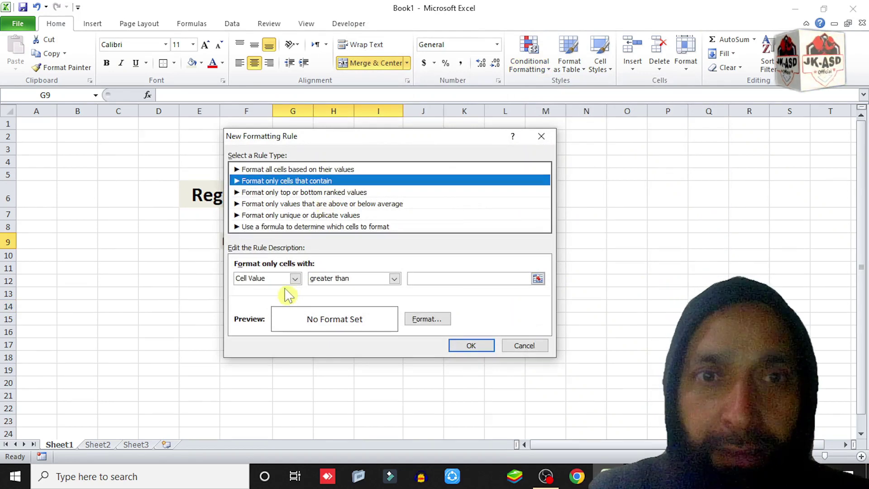
click(294, 278)
click(260, 323)
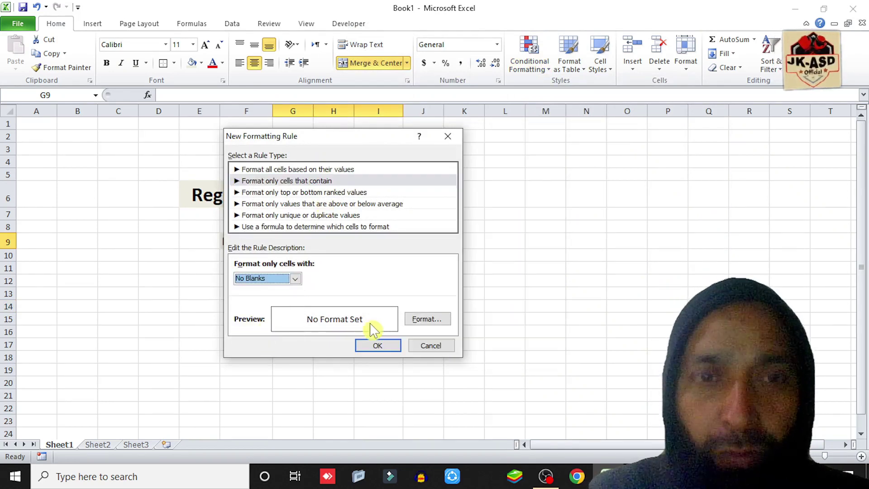
click(383, 348)
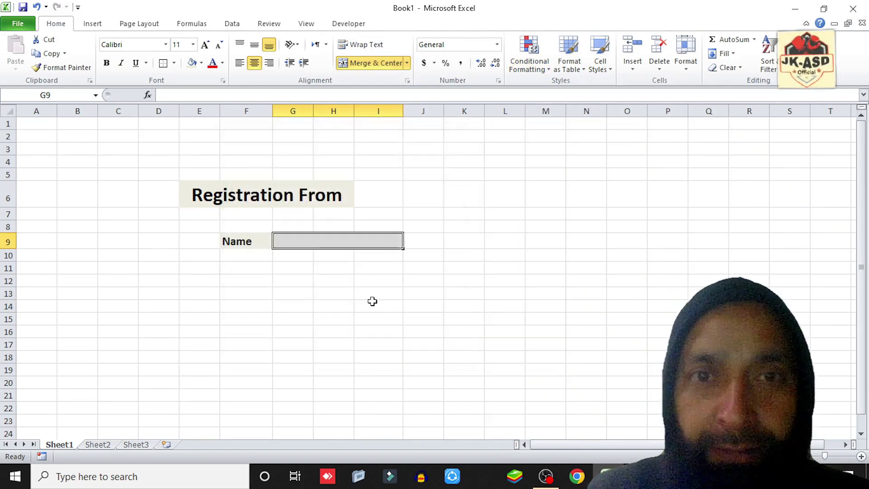
right_click(365, 242)
key(Escape)
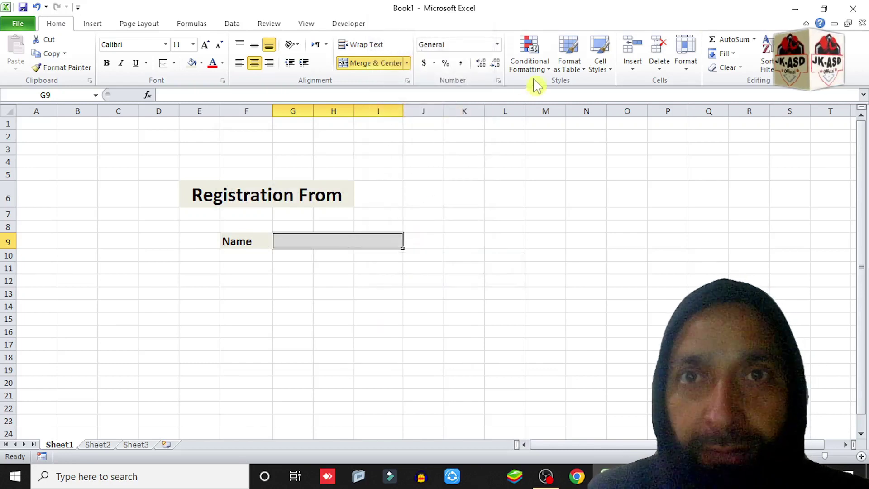
Recreate the No Blanks rule for G9 with a light green fill
click(531, 68)
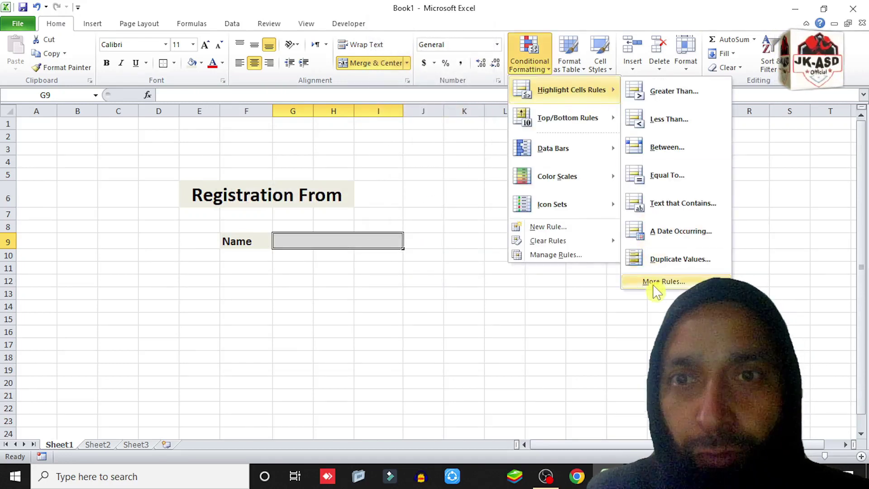
click(655, 285)
click(248, 278)
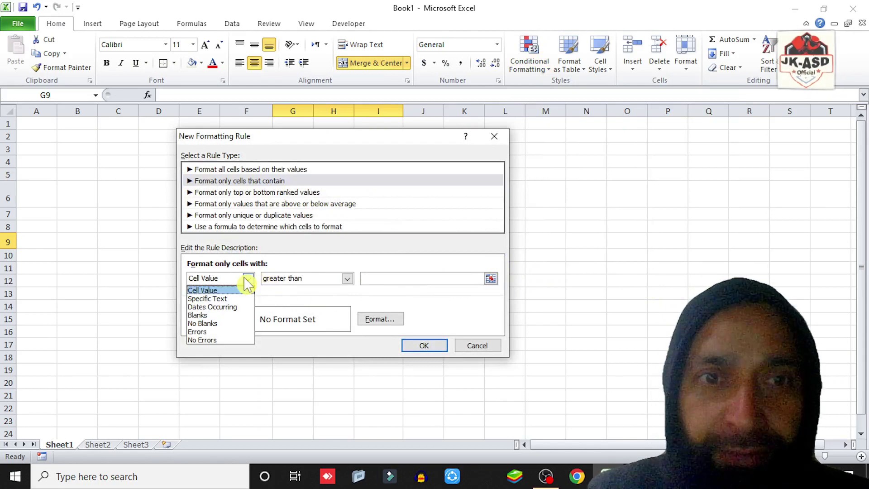
click(213, 323)
click(390, 322)
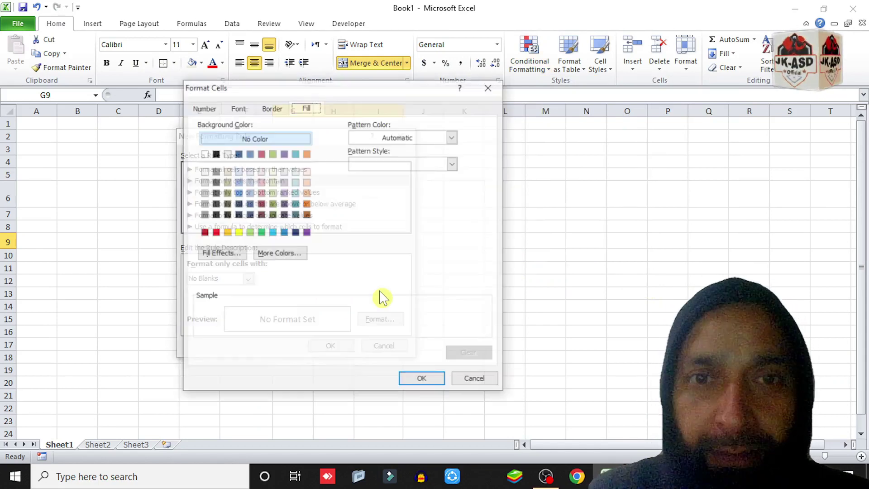
click(273, 193)
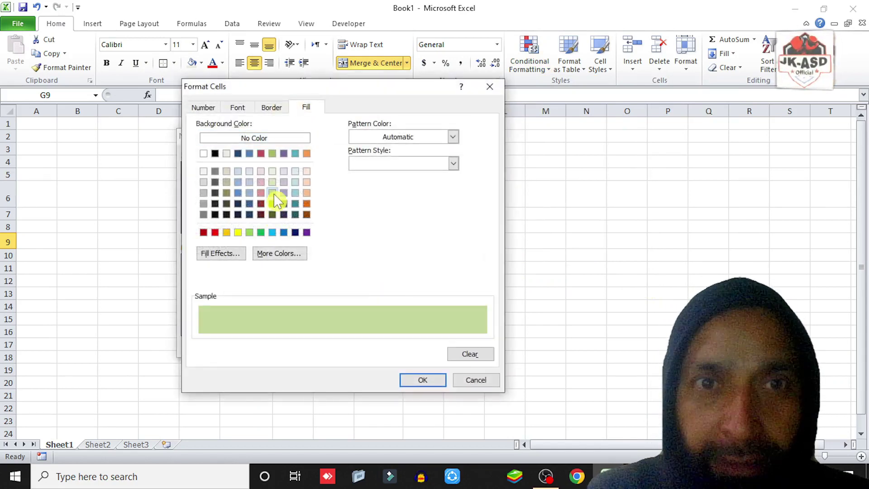
click(422, 380)
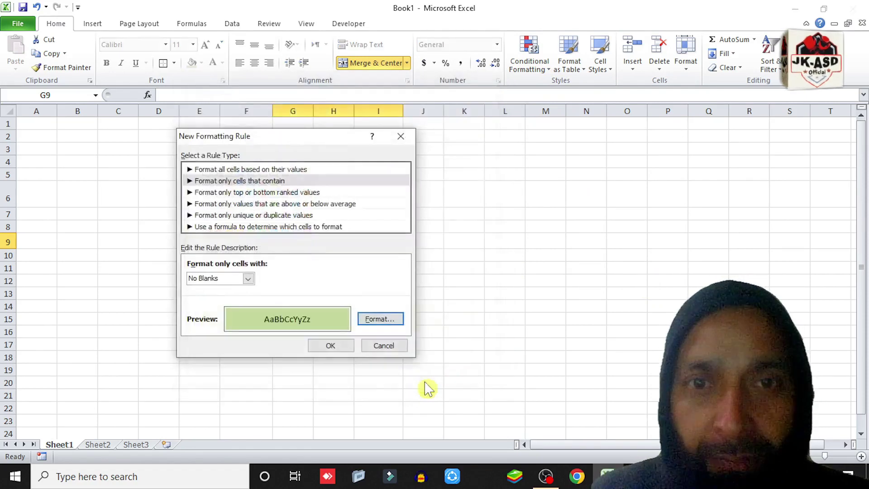
click(332, 348)
click(343, 305)
click(326, 246)
Type a sample name into G9 so the box turns green
text(Ami)
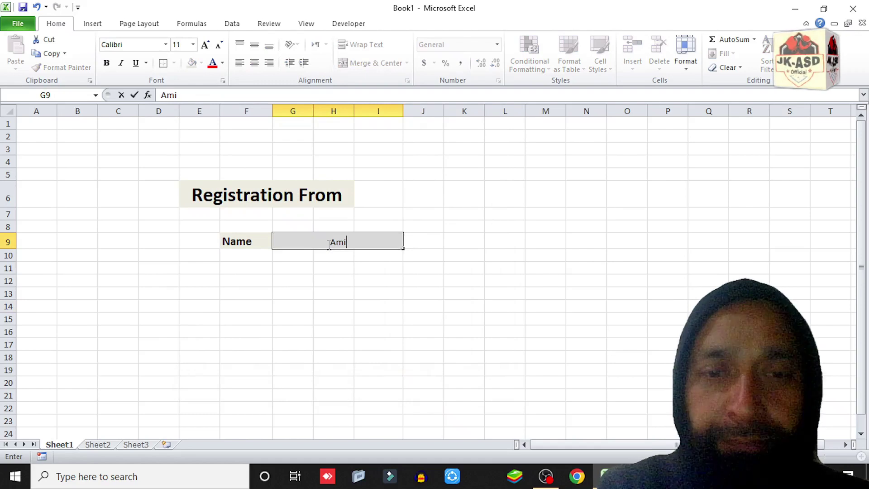
click(335, 274)
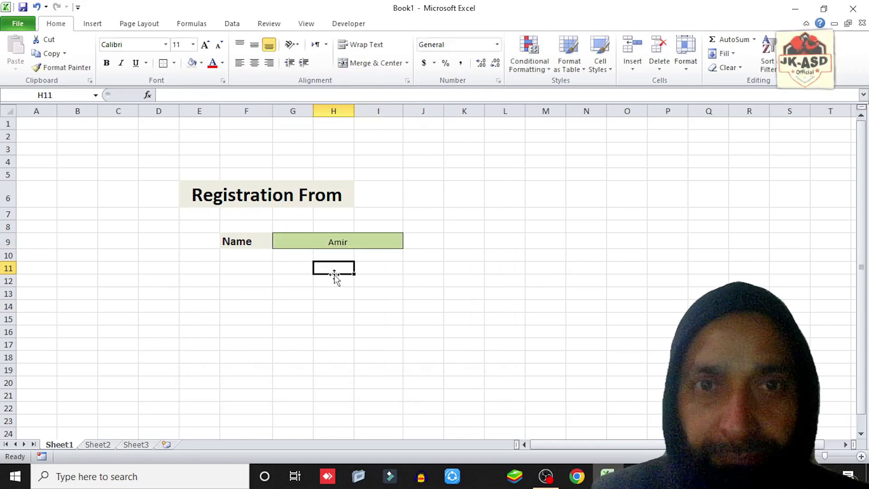
click(344, 244)
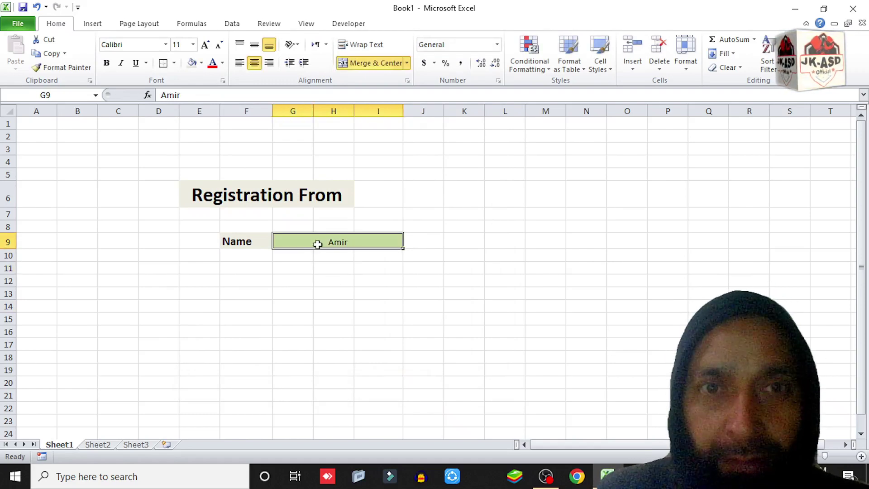
Copy the green G9 entry box into G11, G13 and G15
key(ctrl+c)
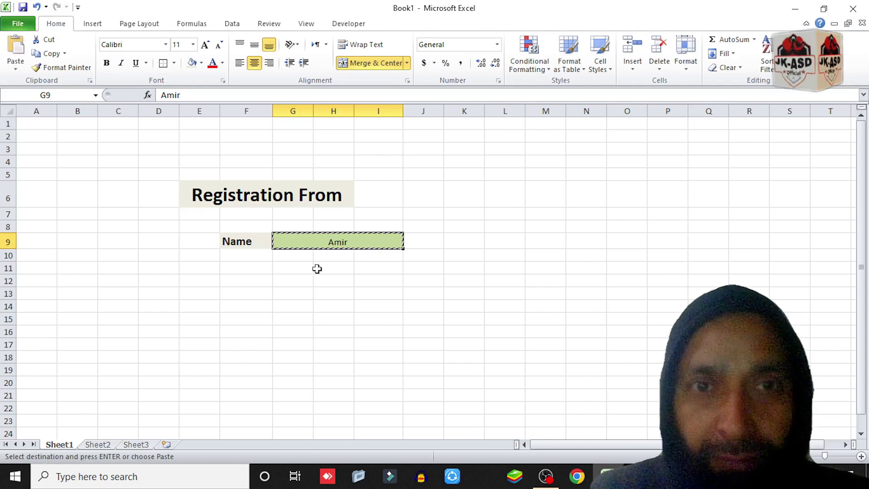
click(306, 269)
key(ctrl+v)
click(286, 293)
key(ctrl+v)
click(291, 318)
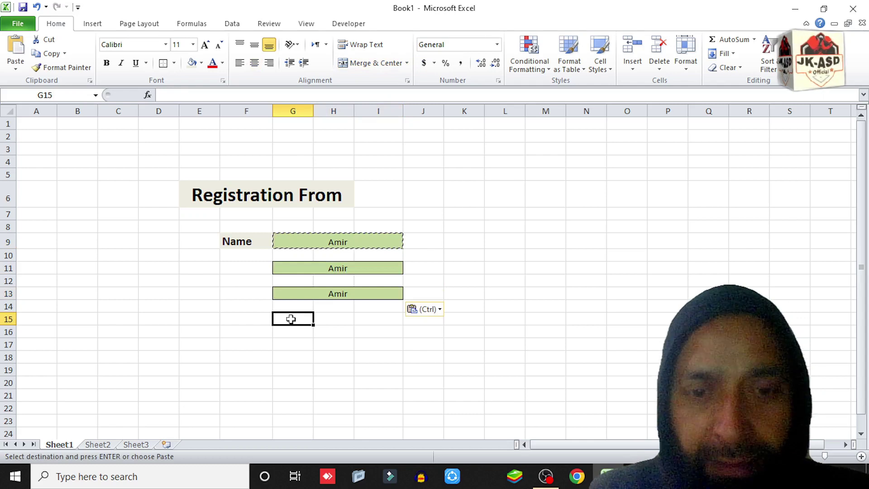
key(ctrl+v)
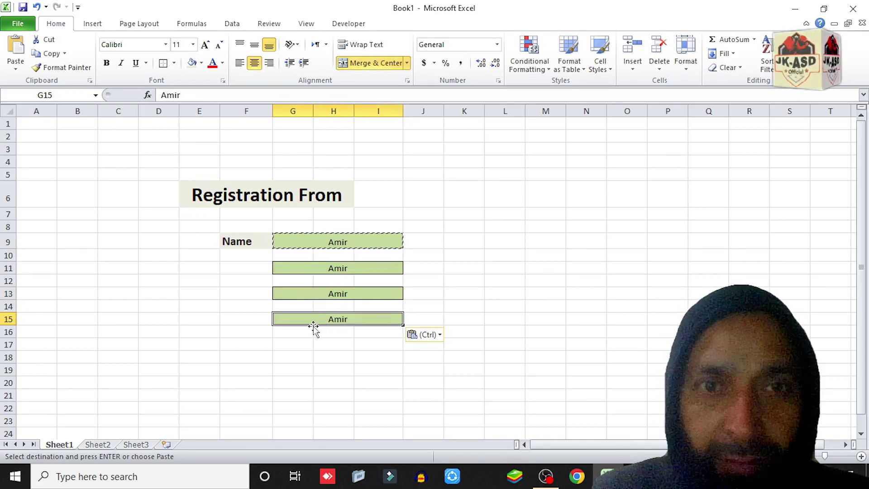
double_click(310, 242)
Copy the Name label from F9 into F11, F13 and F15
click(242, 266)
click(241, 246)
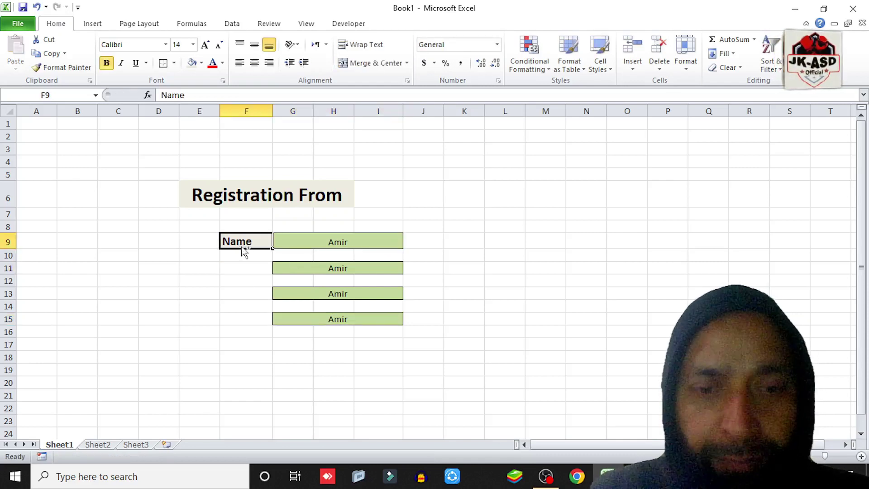
key(ctrl+c)
click(241, 267)
key(ctrl+v)
click(241, 296)
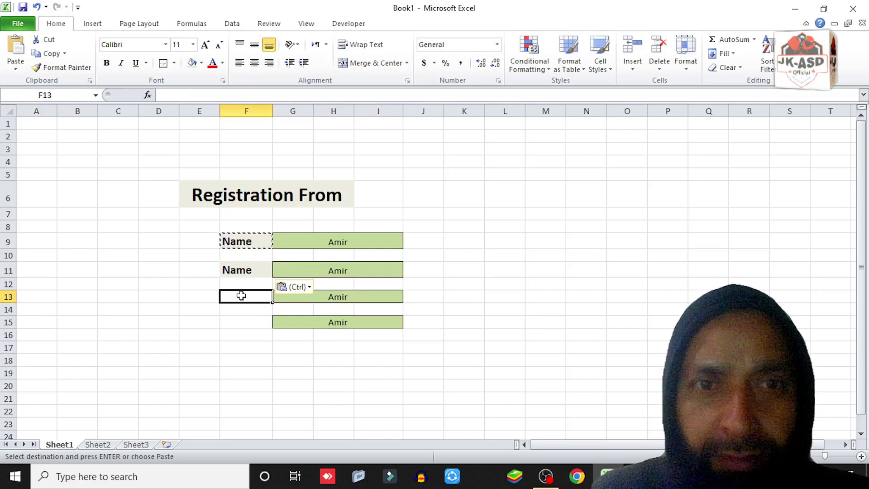
click(246, 269)
key(ctrl+c)
click(241, 298)
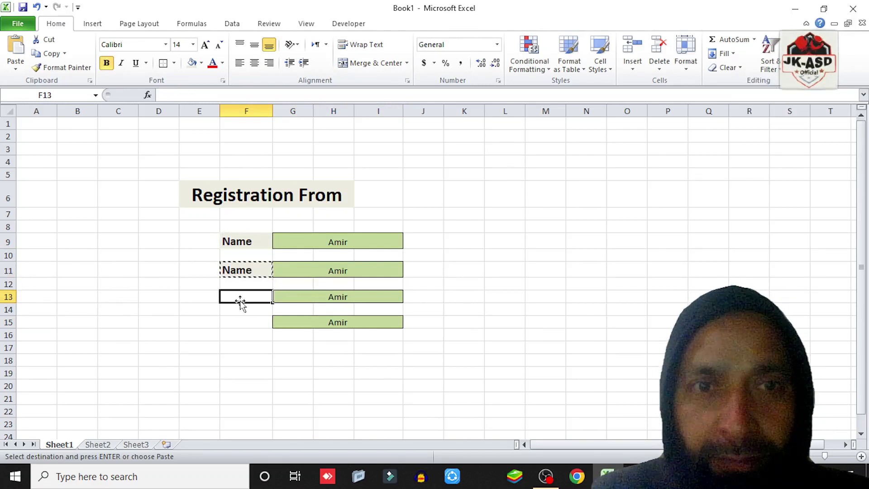
key(ctrl+v)
click(237, 330)
key(ctrl+v)
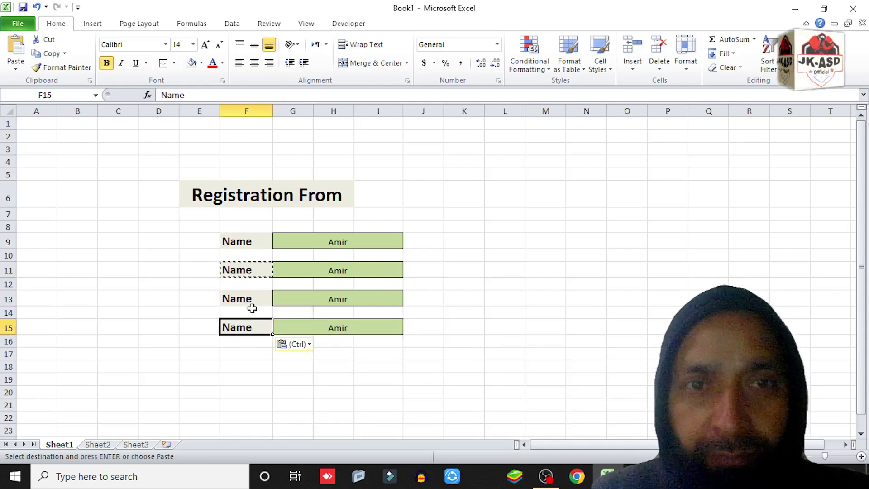
Rename the copied labels to Parentage, R/O and Ph.No
click(253, 270)
double_click(249, 270)
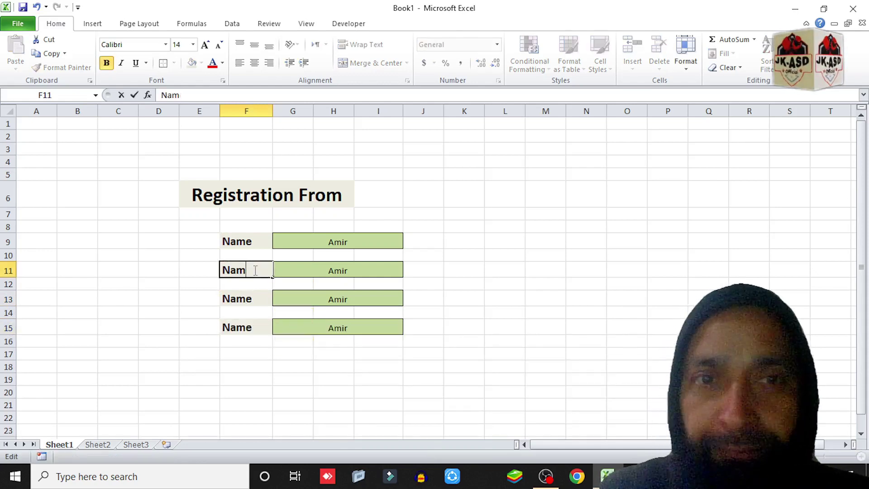
text(Parentage)
click(251, 296)
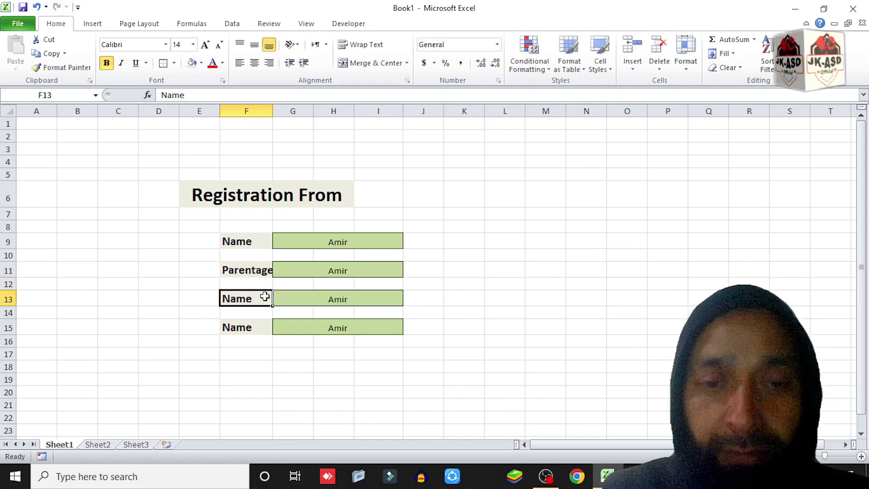
text(R/O)
click(259, 327)
text(Ph)
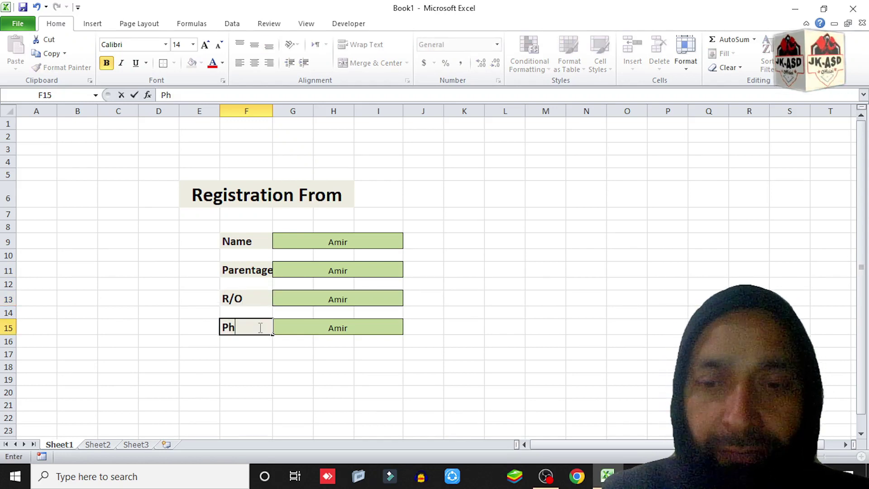
key(Return)
key(Return)
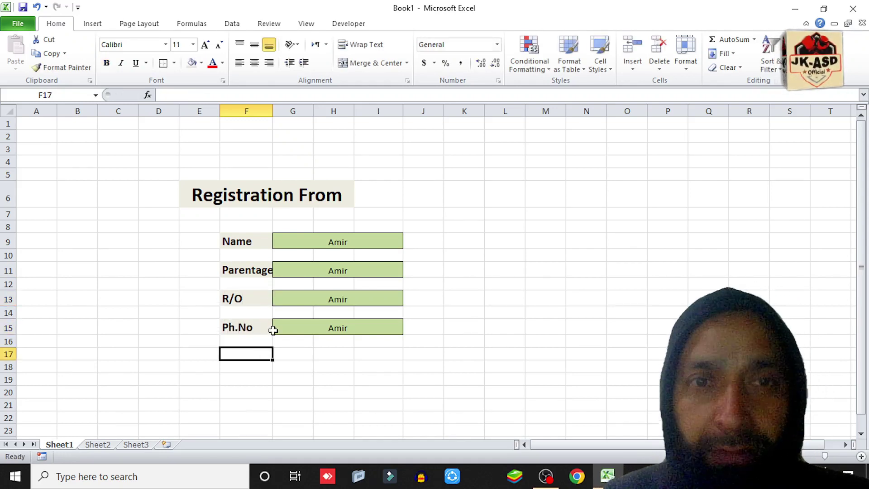
Widen column F slightly to fit the new labels
drag(273, 109, 281, 109)
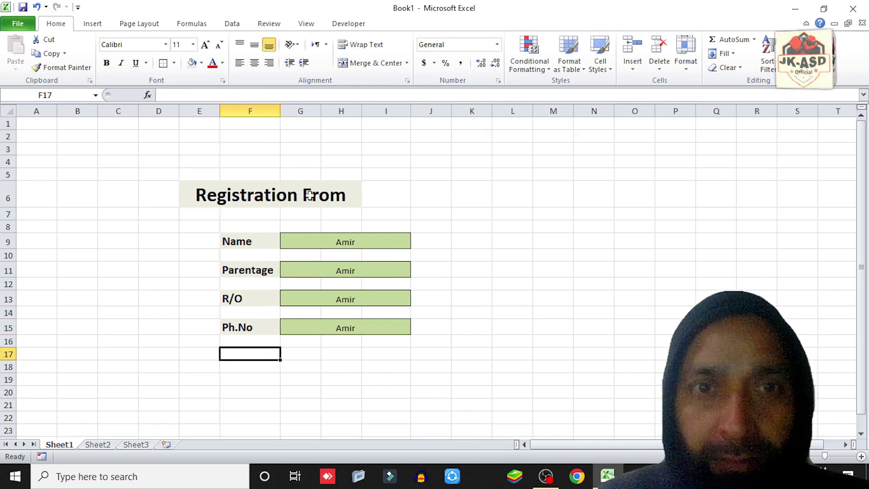
click(486, 280)
ctrl+scroll(453, 309, up, 1)
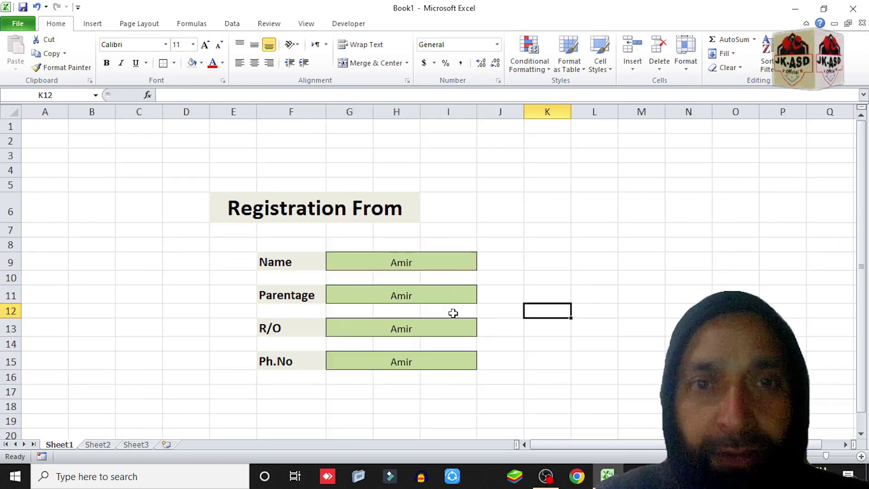
scroll(452, 311, down, 5)
scroll(451, 309, up, 2)
scroll(459, 304, up, 3)
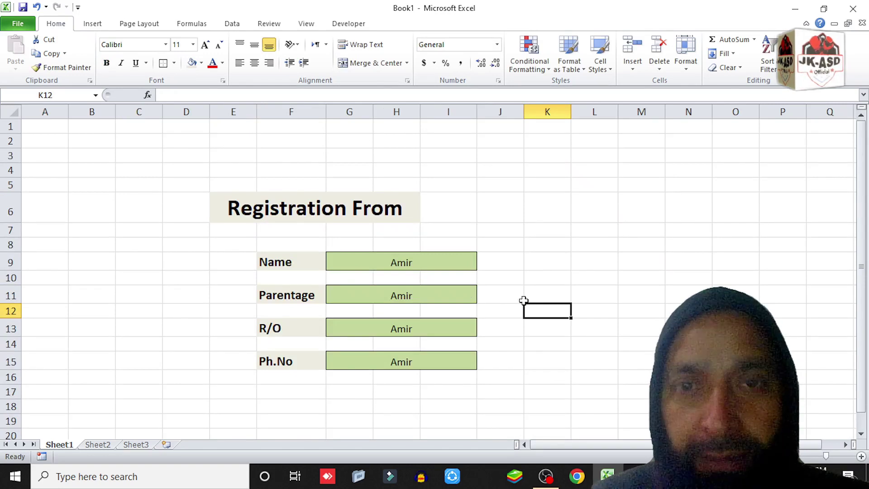
click(507, 297)
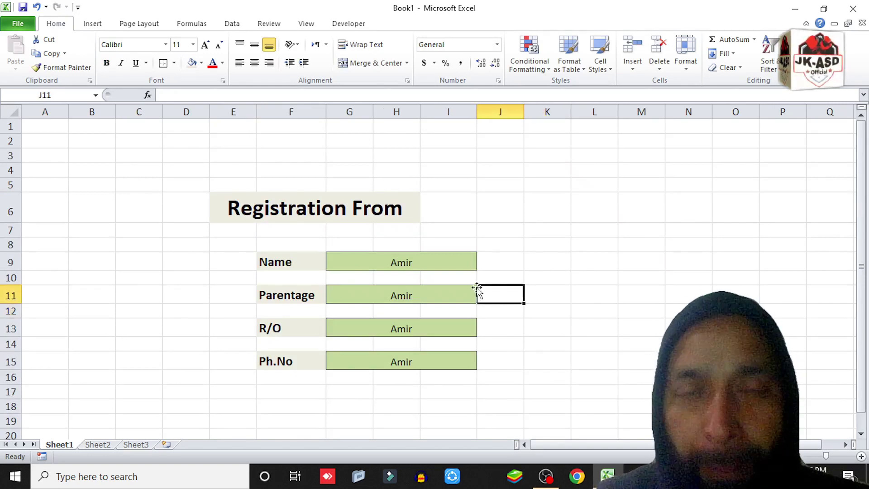
Clear the Parentage, R/O and Ph.No entry boxes in G11, G13 and G15
click(417, 268)
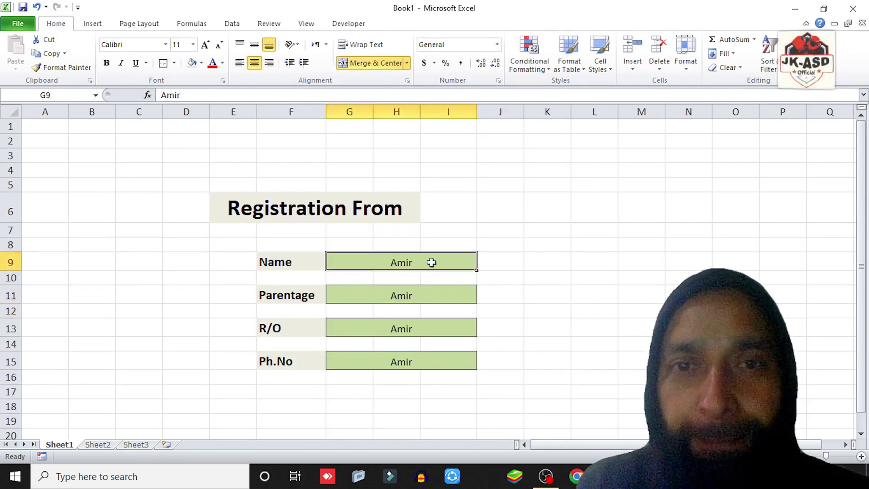
click(423, 303)
key(Delete)
click(411, 325)
key(Delete)
click(415, 360)
key(Delete)
click(502, 306)
click(446, 264)
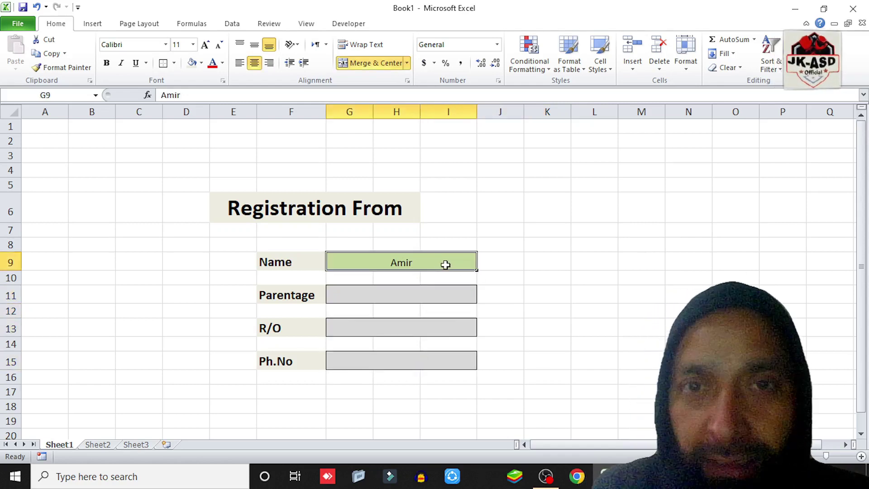
click(495, 265)
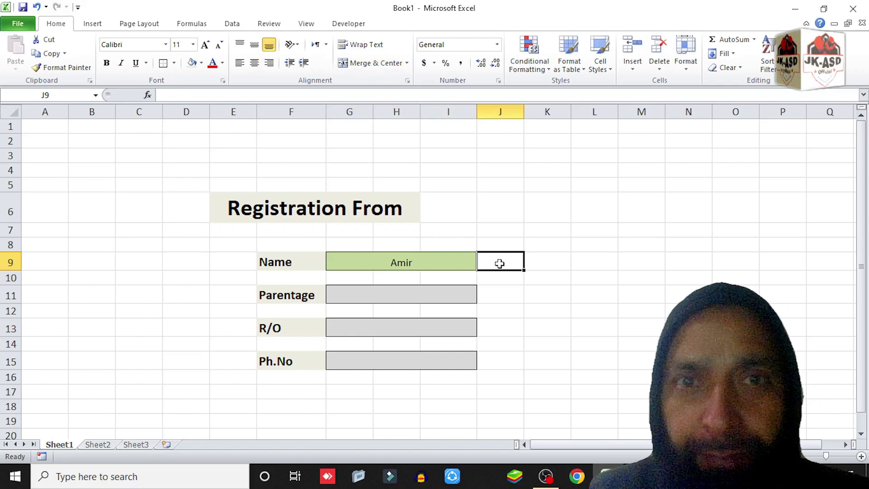
Enter =IF(G9="","","P") in J9 so it shows P when Name is filled
double_click(500, 263)
text(=)
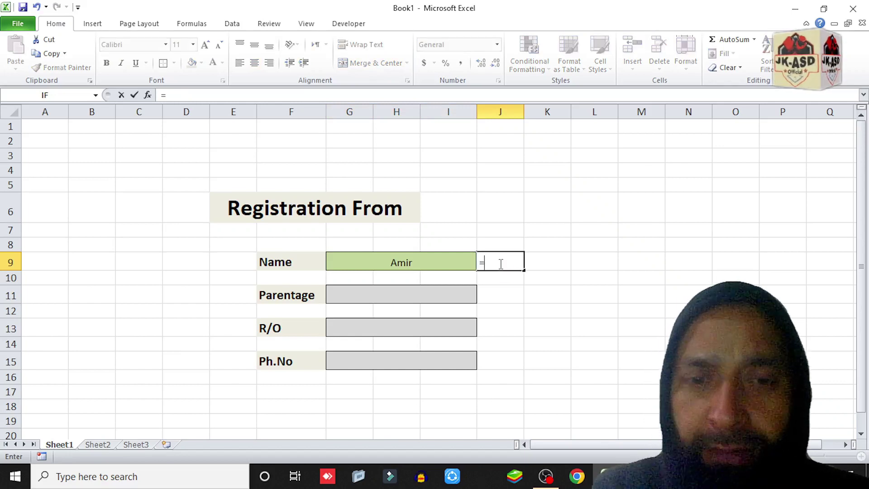
text(if()
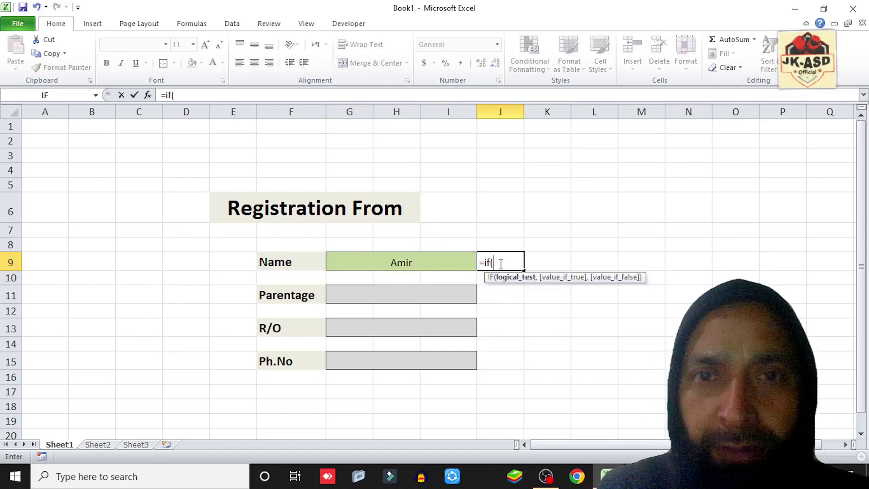
click(411, 265)
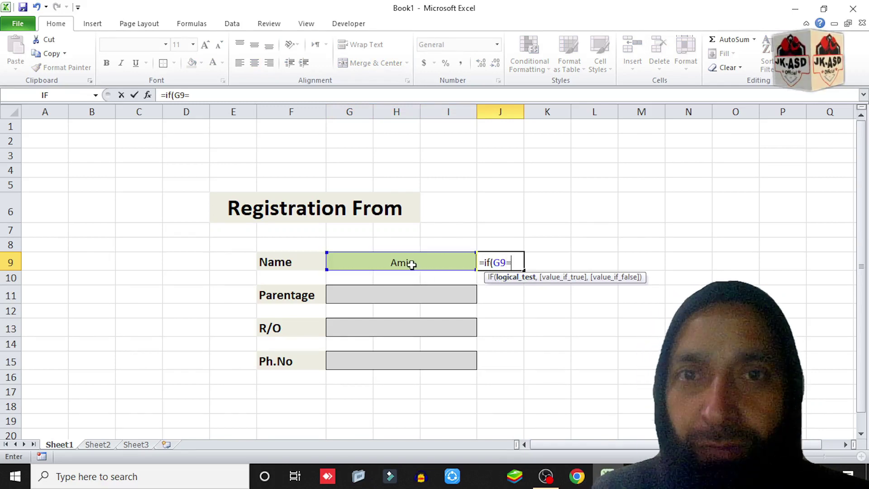
text(,"")
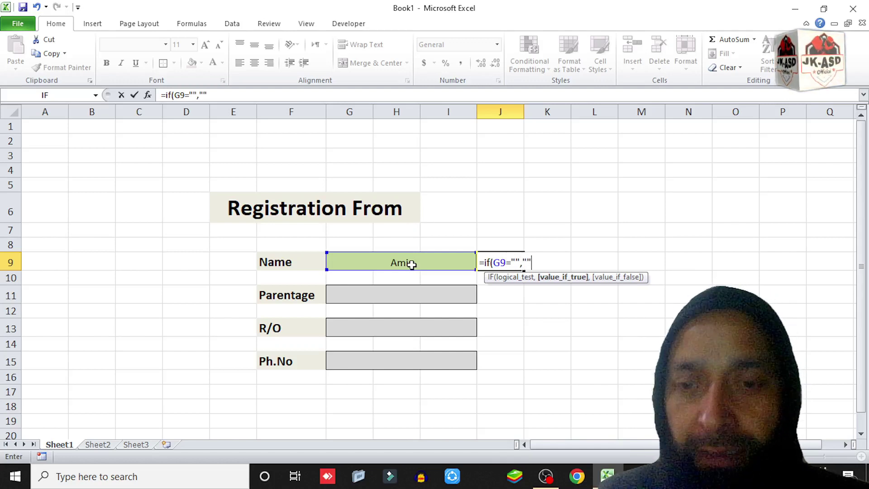
text(,"P)
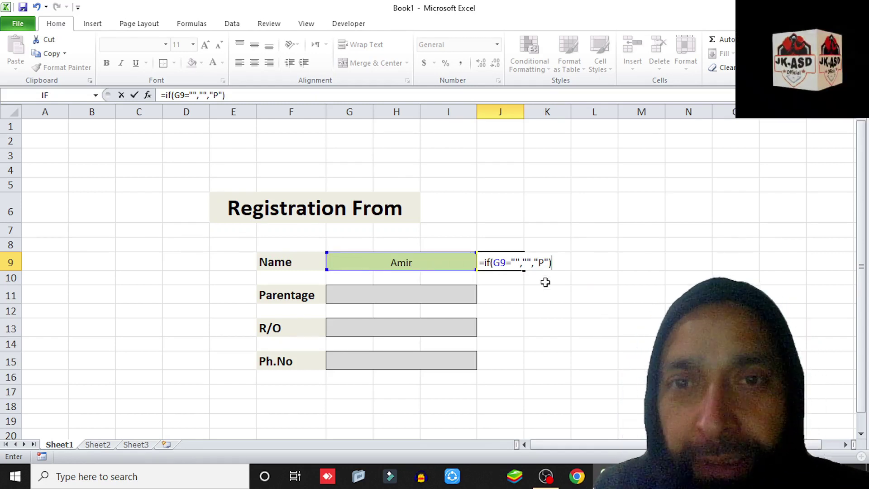
key(Return)
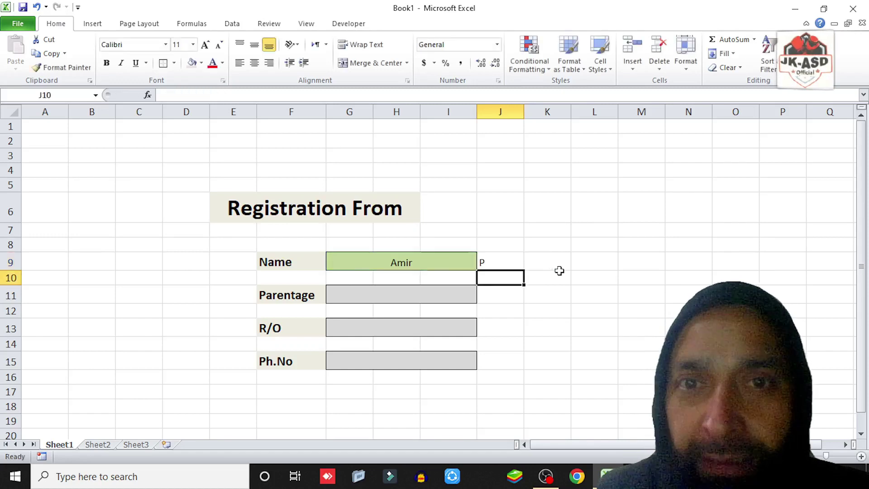
Give J9 a No Blanks conditional rule with a dark olive green fill
click(499, 264)
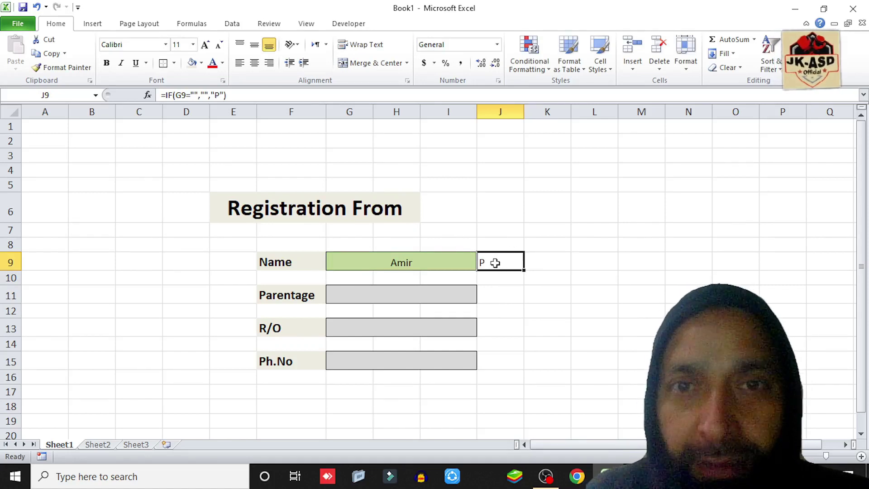
right_click(498, 262)
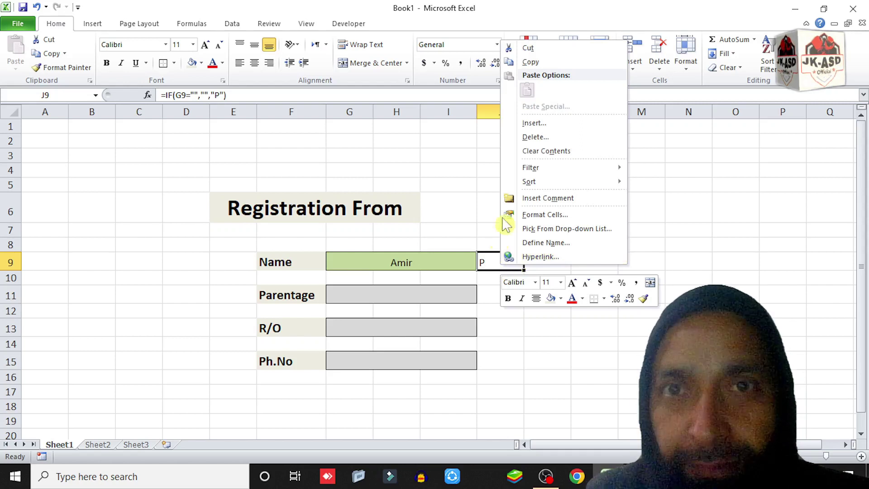
click(484, 265)
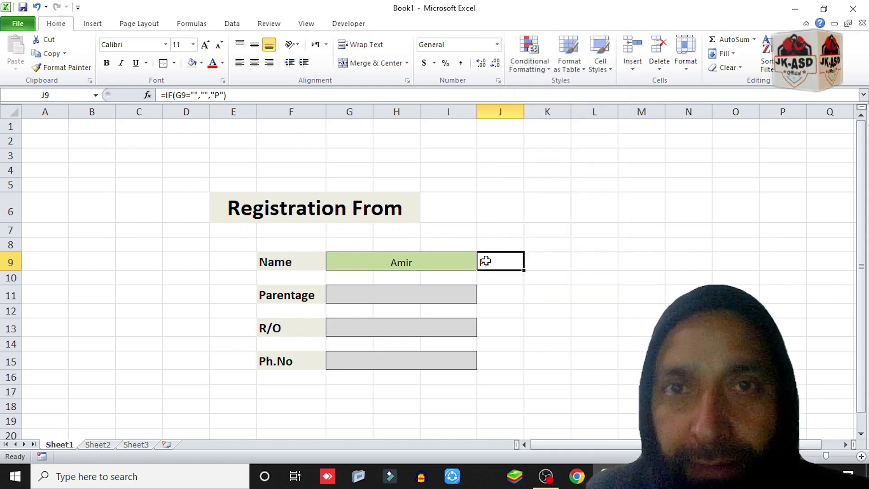
click(543, 68)
mouse_move(570, 89)
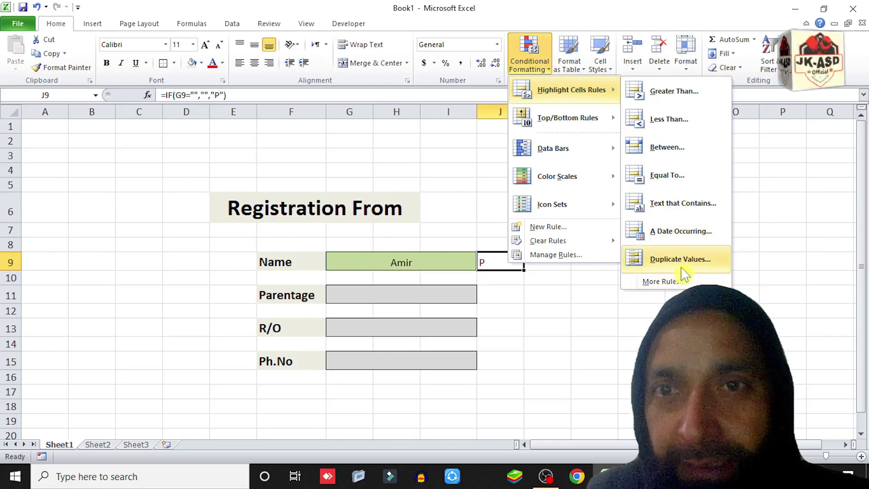
click(663, 281)
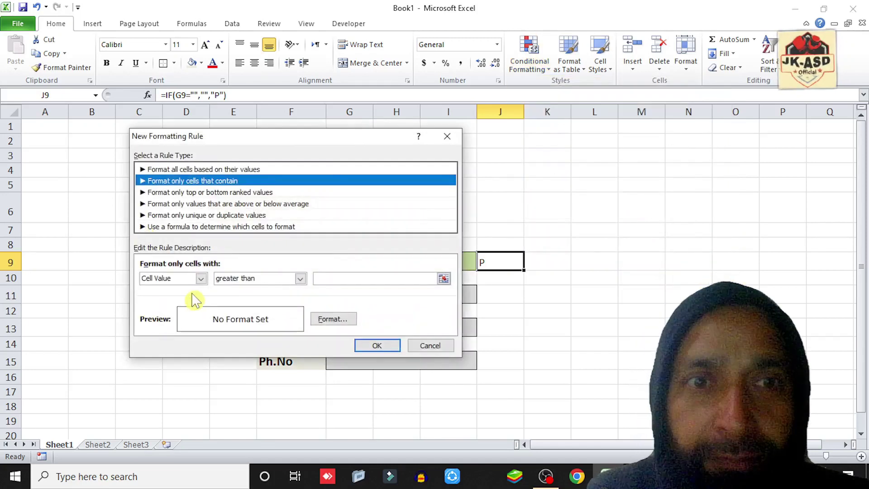
click(201, 278)
click(172, 324)
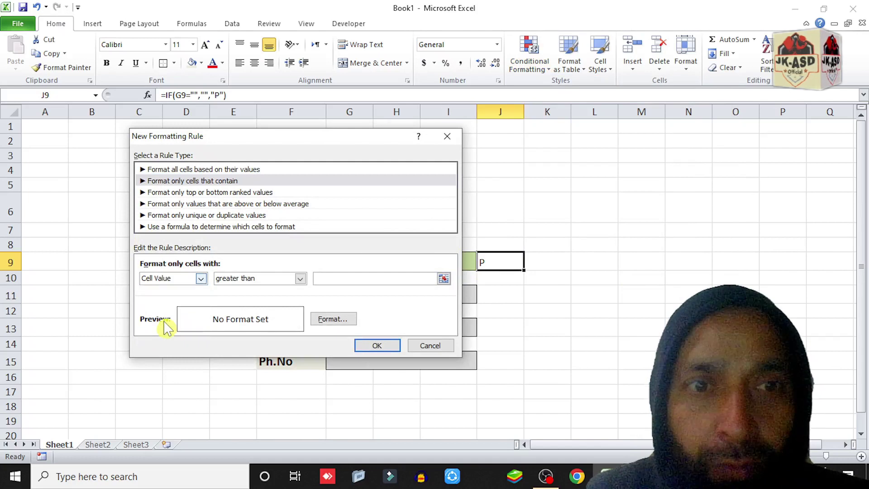
click(324, 319)
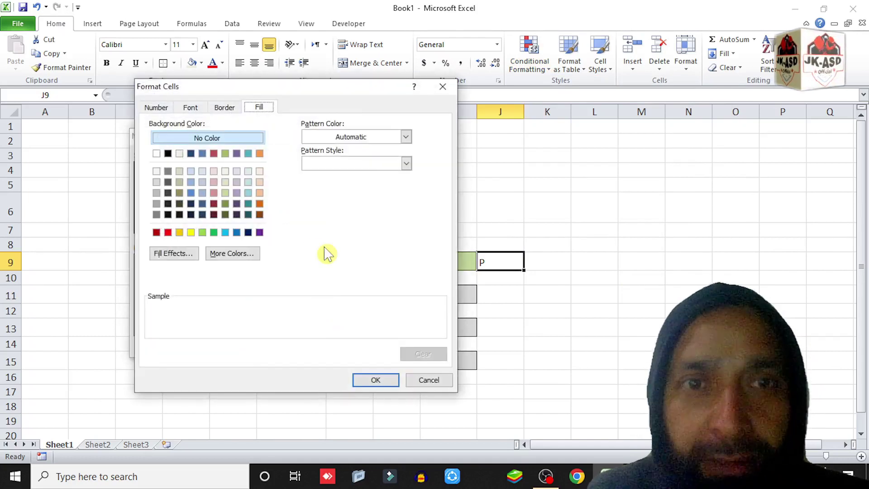
click(203, 232)
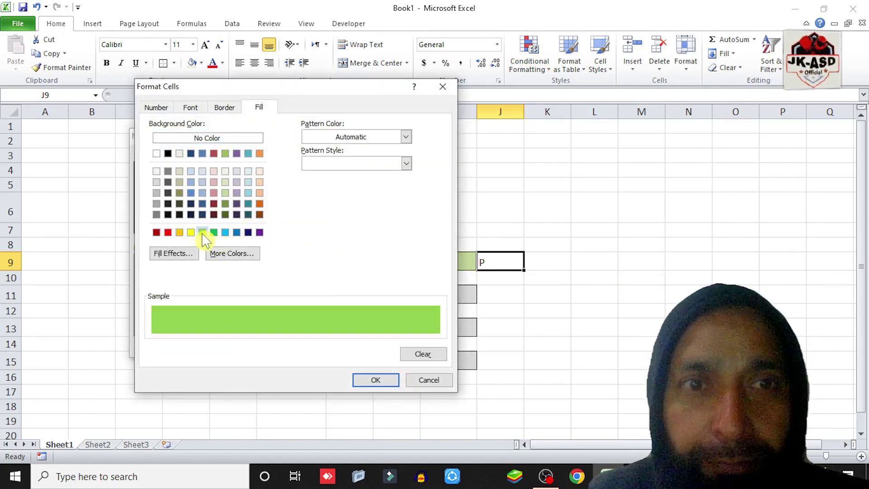
click(226, 215)
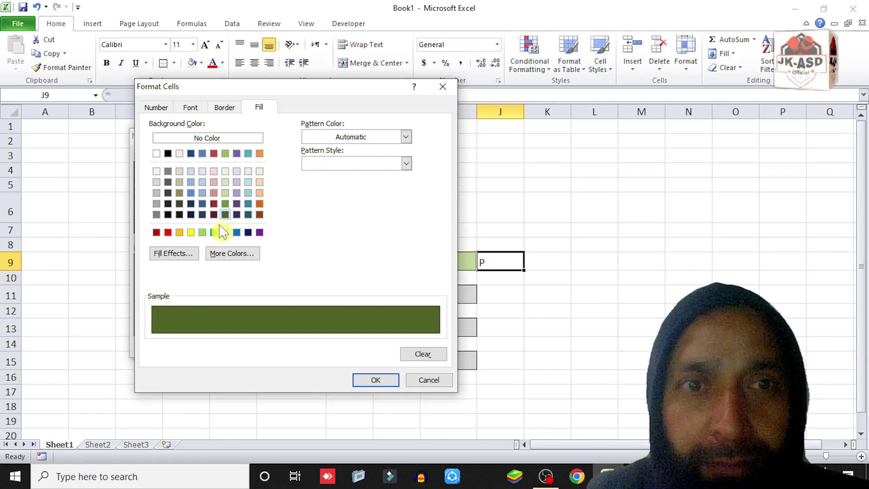
click(362, 380)
click(284, 346)
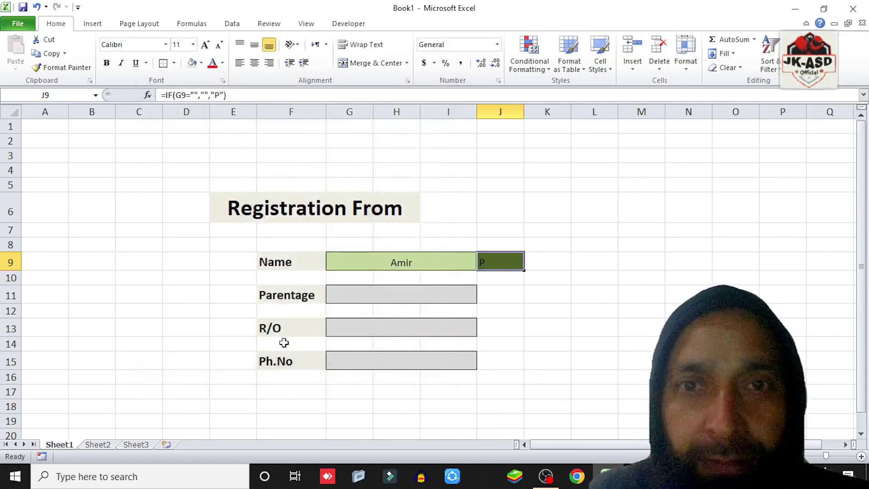
click(440, 307)
click(410, 265)
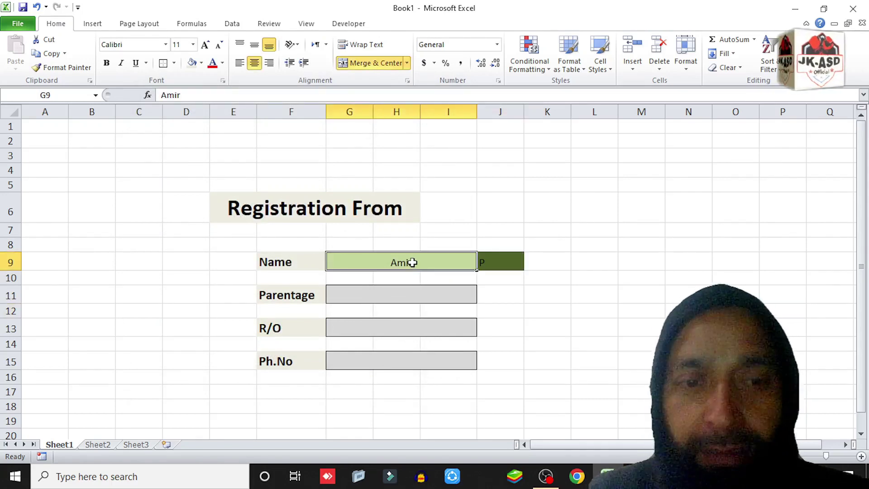
key(BackSpace)
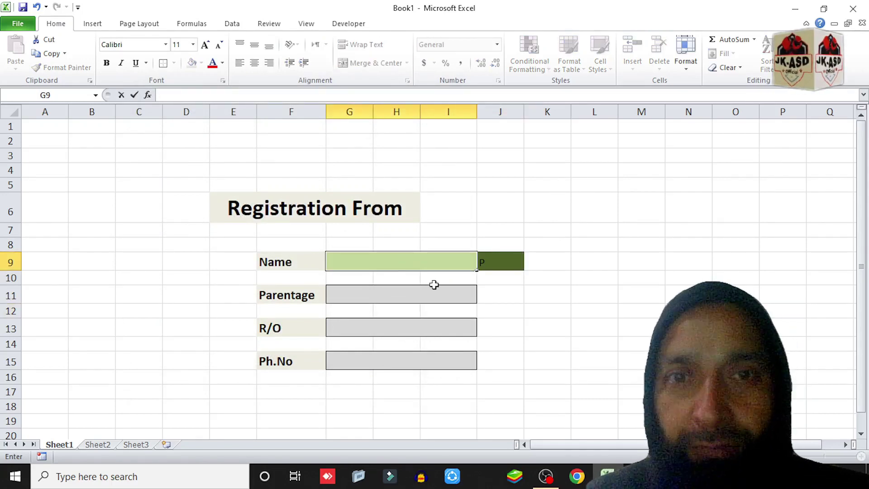
click(431, 298)
click(413, 263)
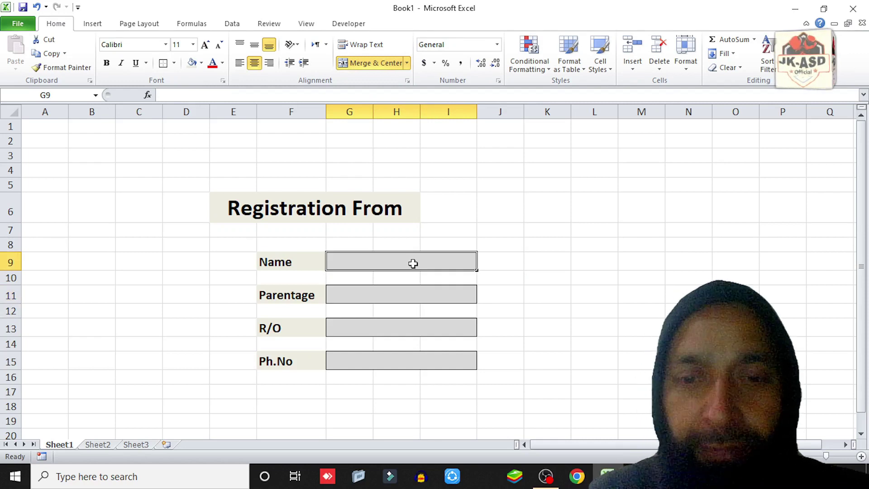
text(Amir)
click(442, 293)
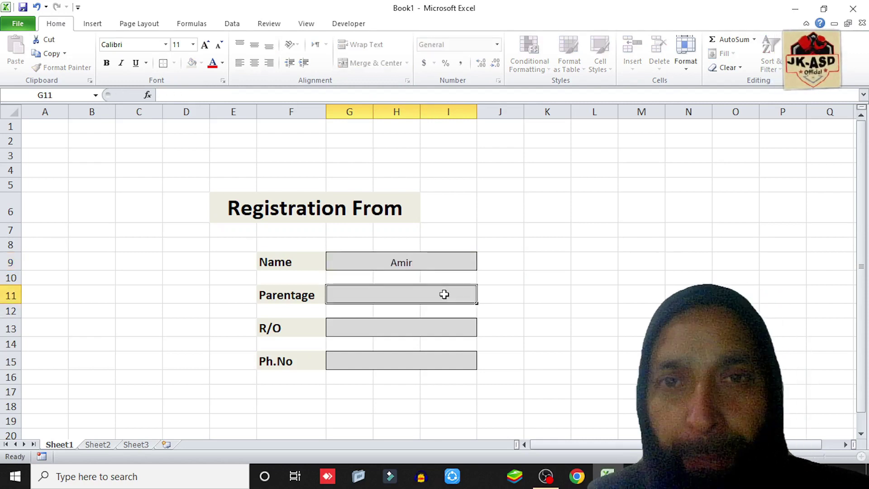
click(498, 267)
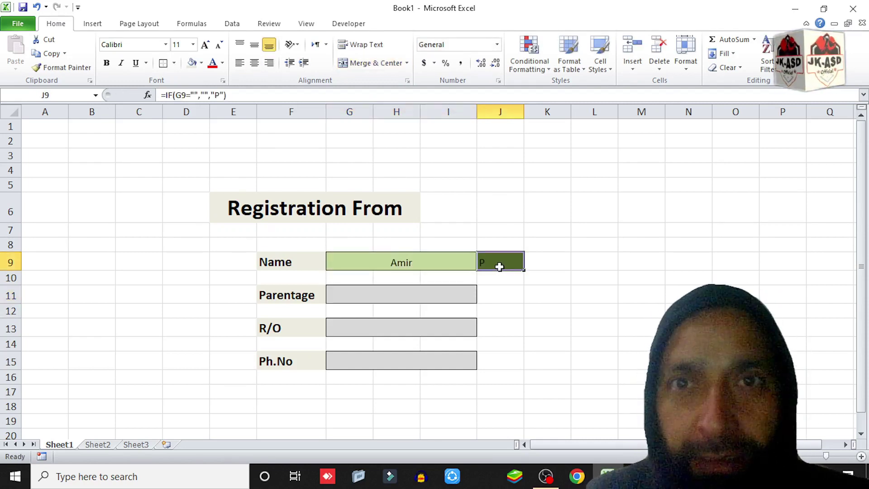
Make J9's P yellow and centre it in the cell
click(222, 63)
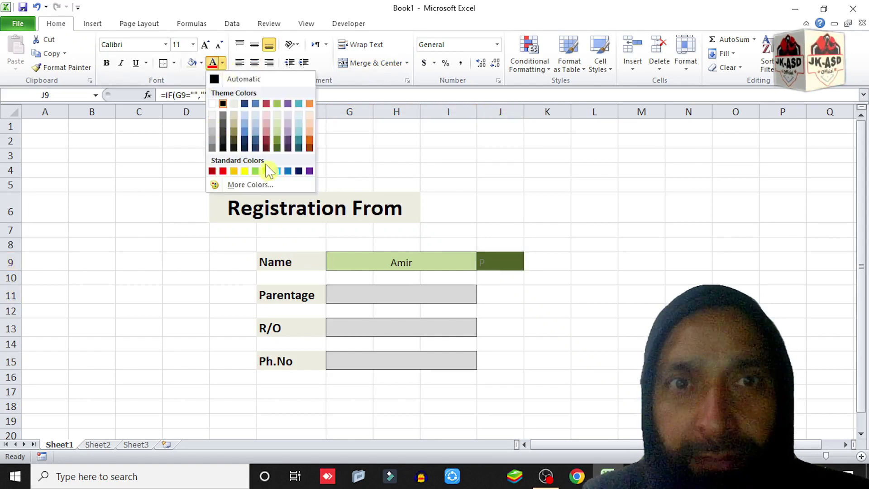
click(245, 171)
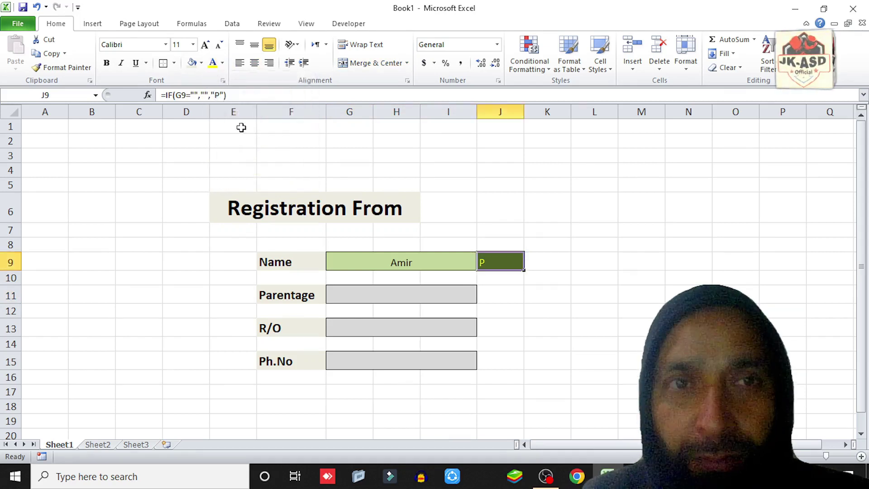
click(254, 66)
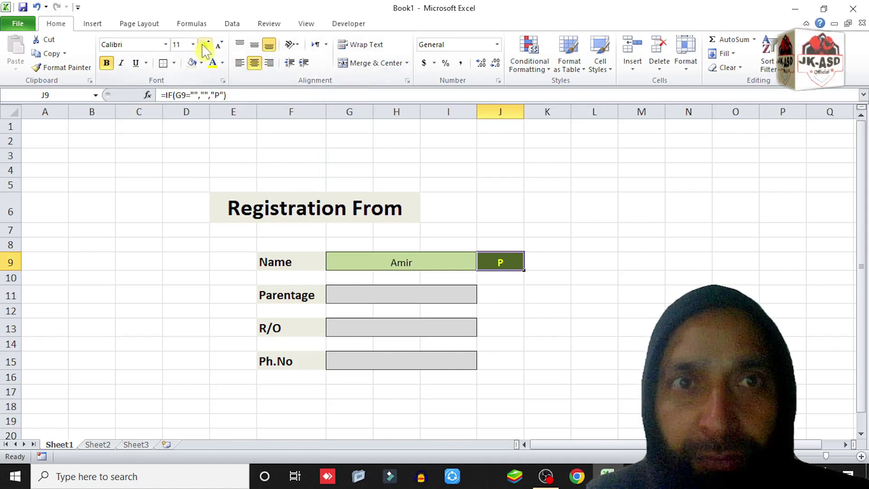
click(565, 258)
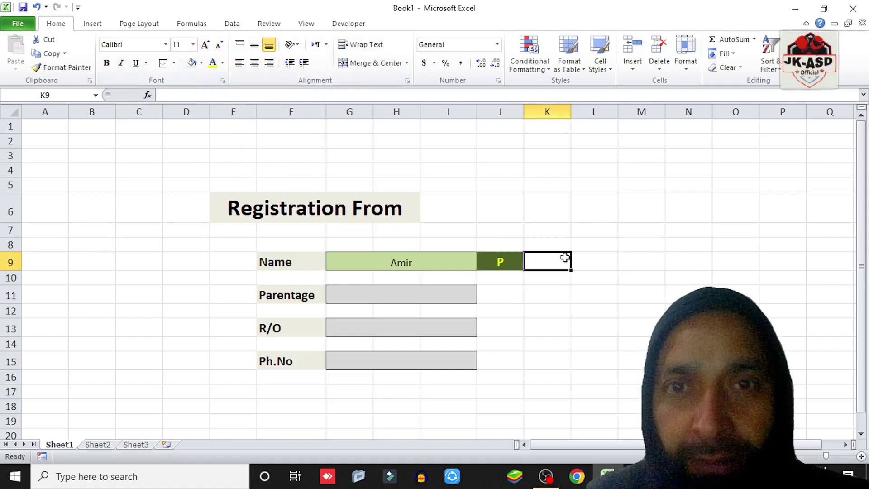
Apply the Vivaldi font to J9's P, then scroll further down the font list
click(503, 263)
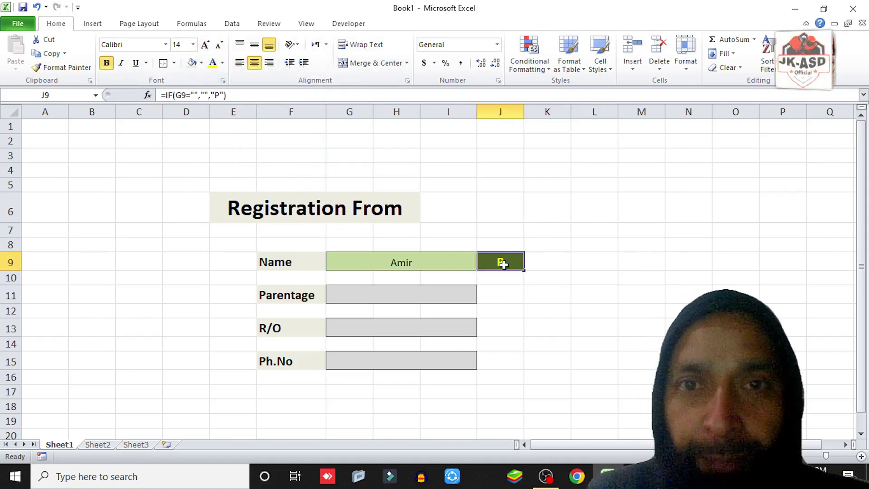
click(166, 44)
scroll(275, 97, down, 1)
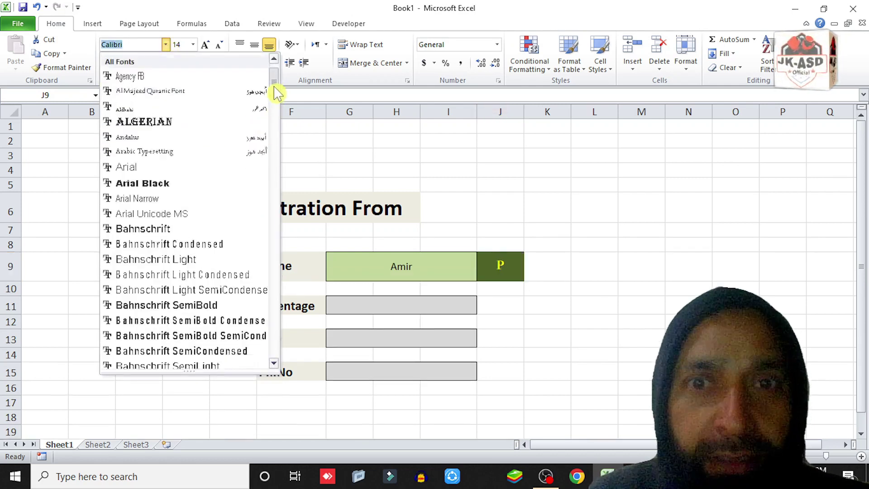
scroll(277, 93, down, 2)
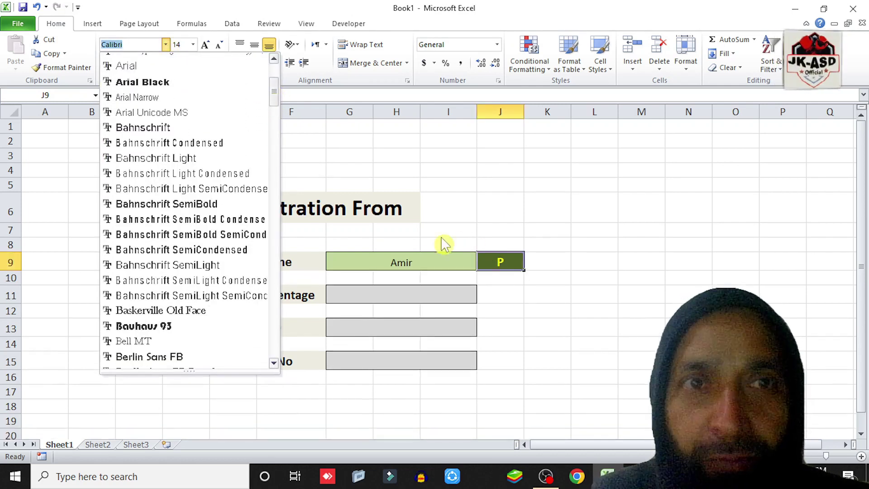
drag(277, 97, 271, 334)
click(268, 327)
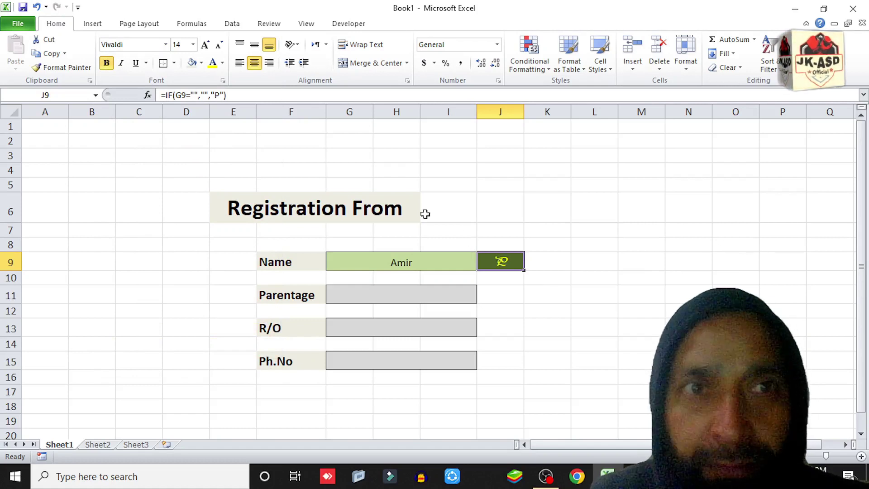
click(166, 44)
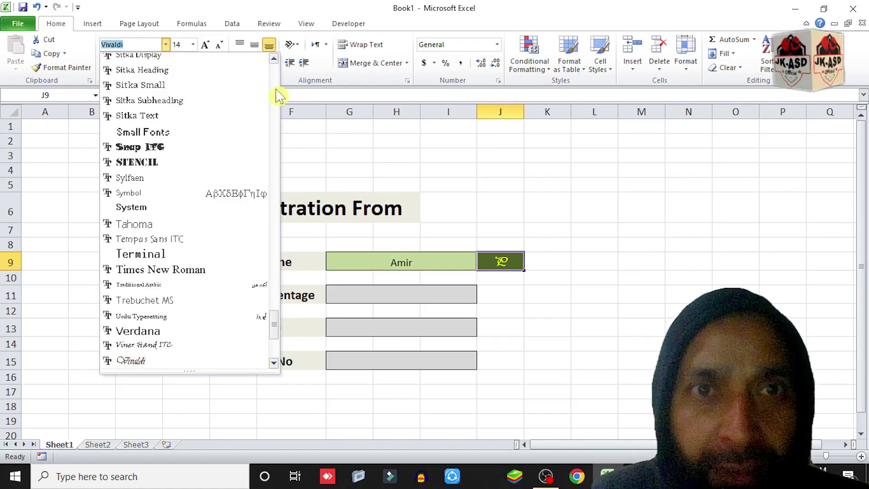
drag(273, 320, 274, 358)
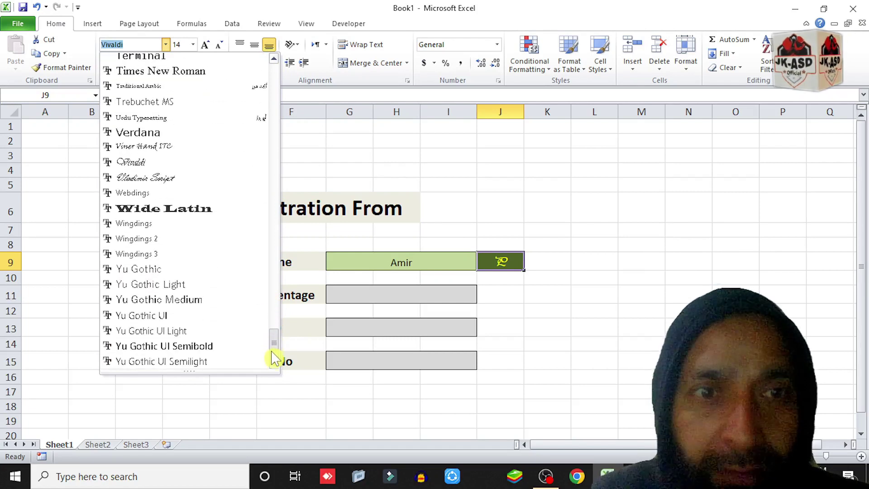
Apply Wingdings 2 to J9 so its P shows as a check mark
click(150, 239)
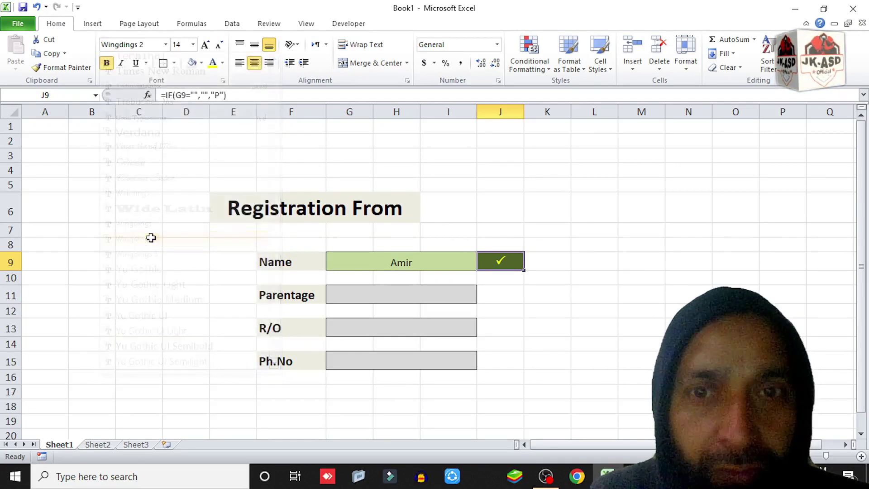
click(532, 295)
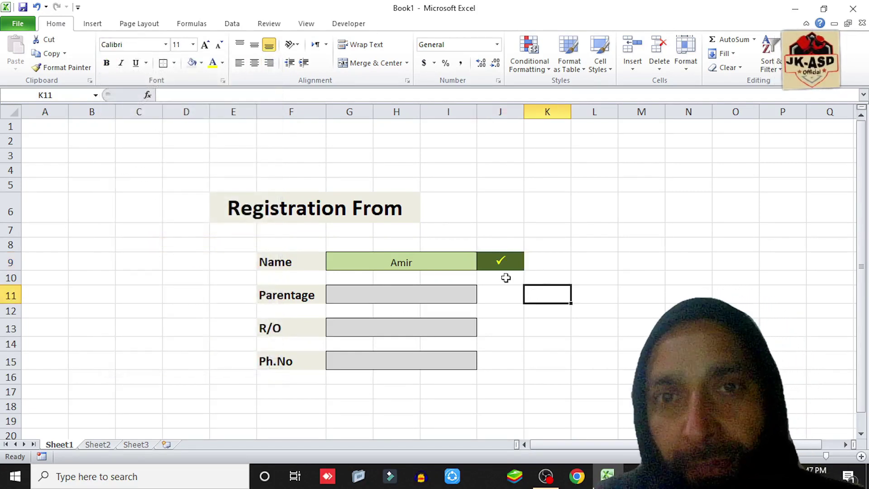
click(494, 262)
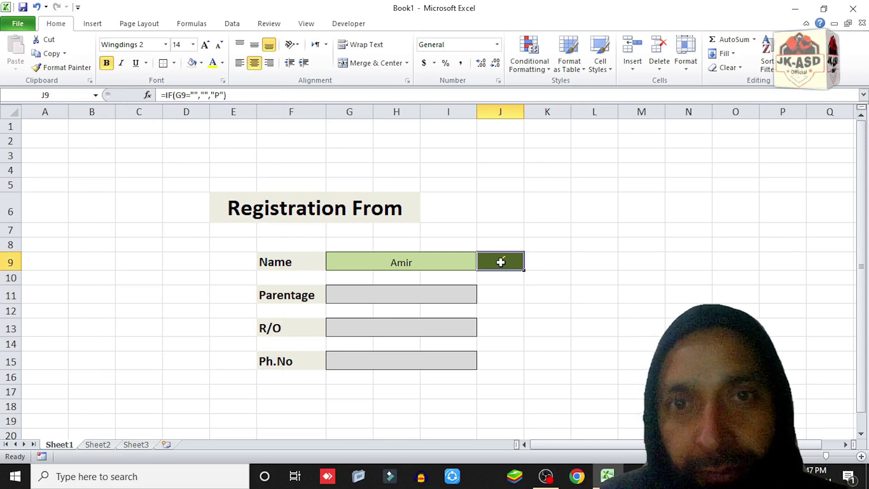
Copy J9's check-mark formula into J11, J13 and J15
key(ctrl+c)
click(495, 295)
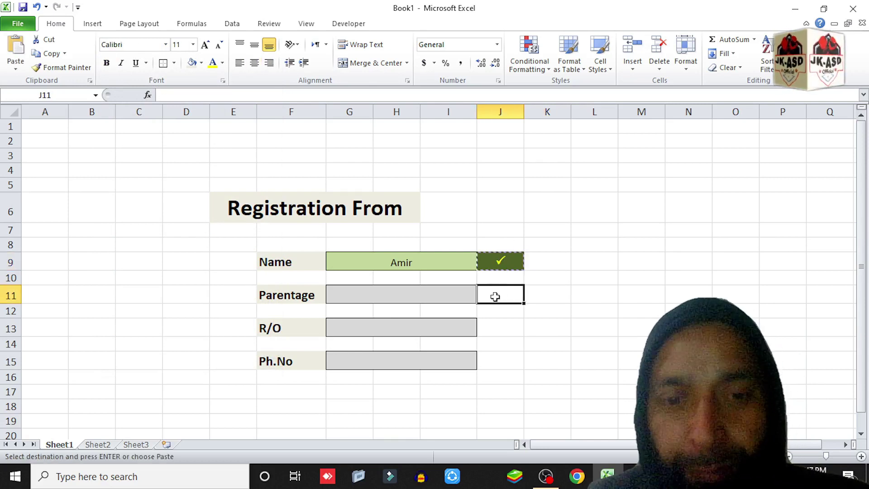
key(ctrl+v)
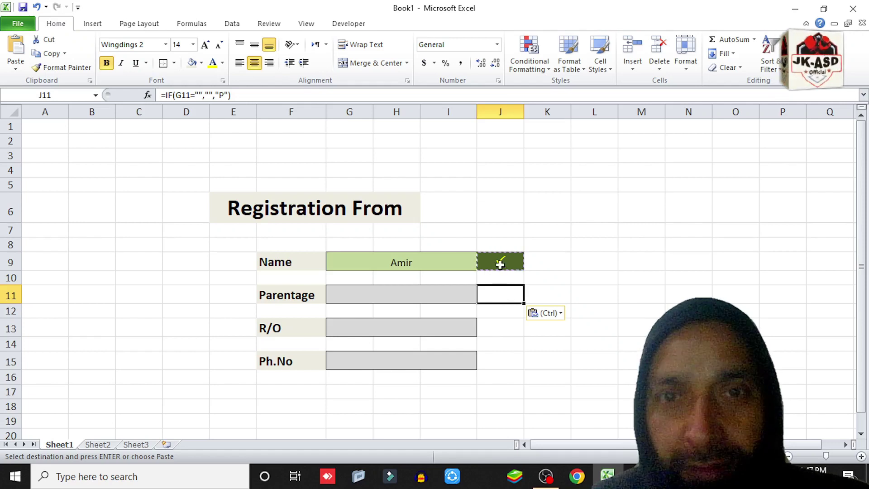
click(501, 261)
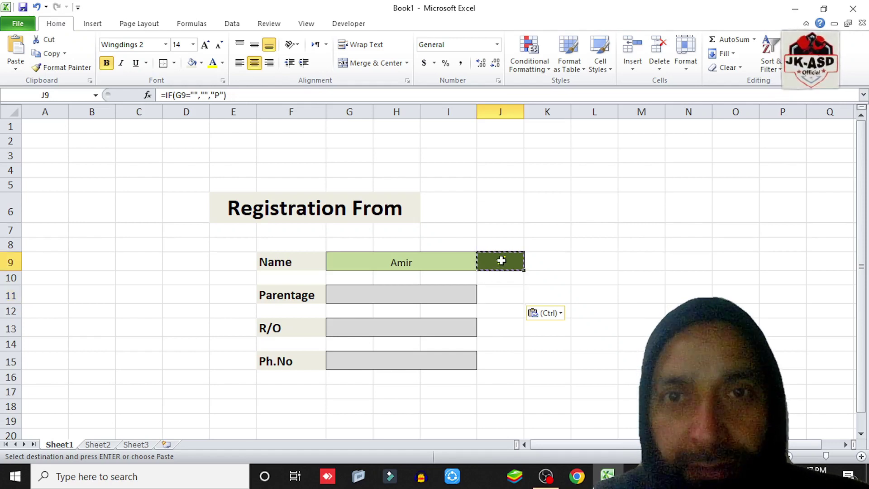
click(501, 291)
key(ctrl+v)
click(497, 327)
key(ctrl+v)
click(498, 359)
key(ctrl+v)
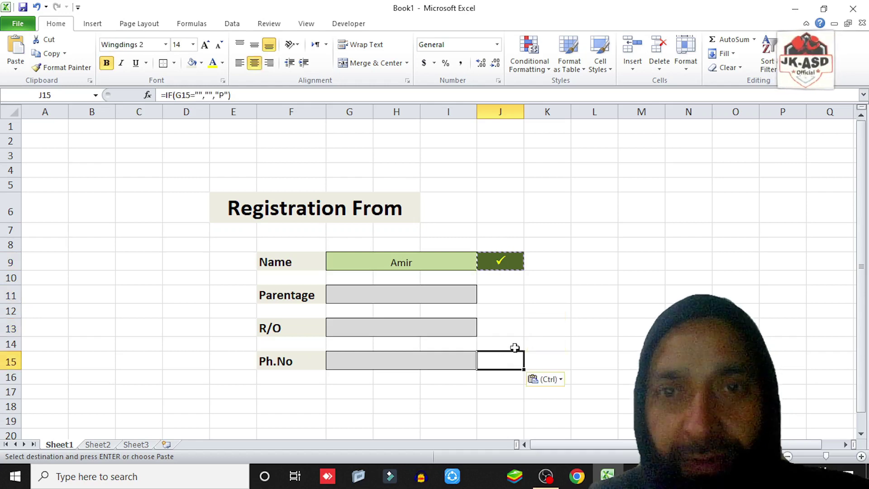
click(581, 309)
Enter a parent's name, a residence and a phone number in G11, G13 and G15
click(434, 301)
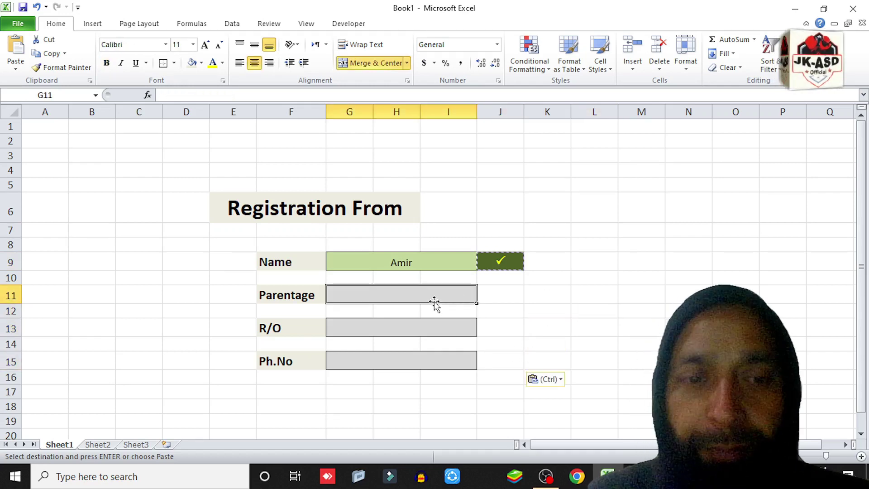
text(Aftab)
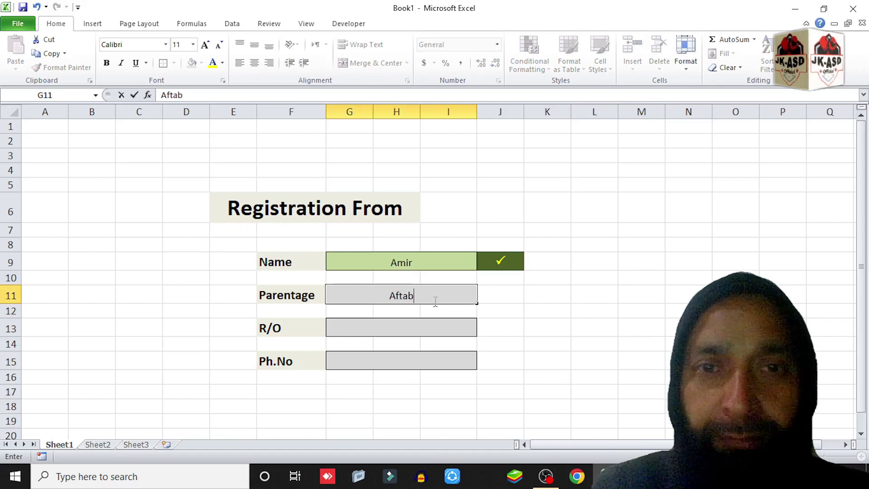
key(Tab)
key(Tab)
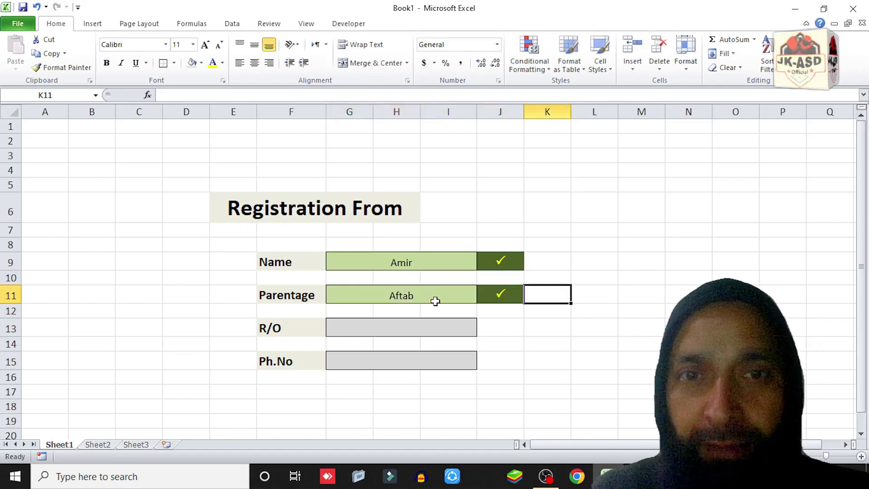
click(409, 326)
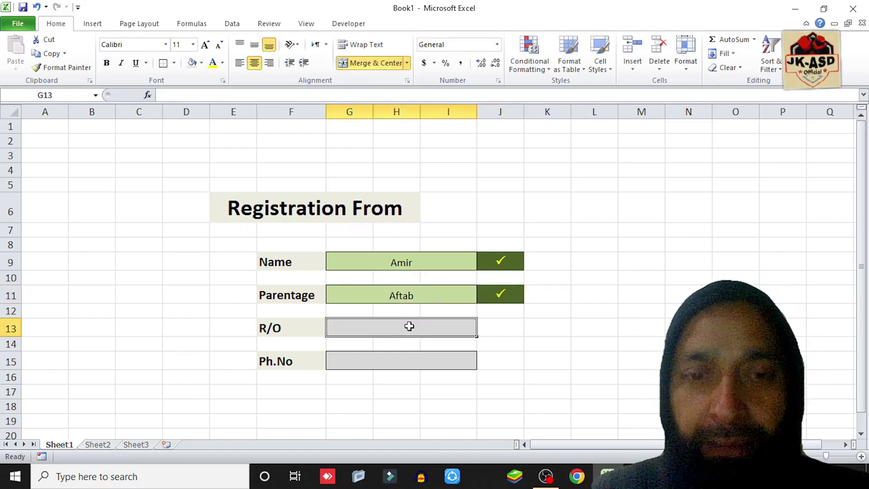
text(Aragam)
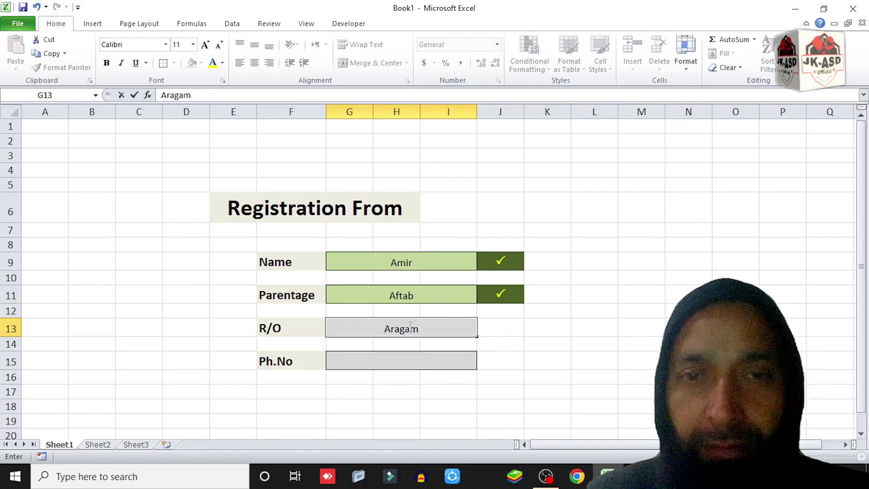
click(428, 365)
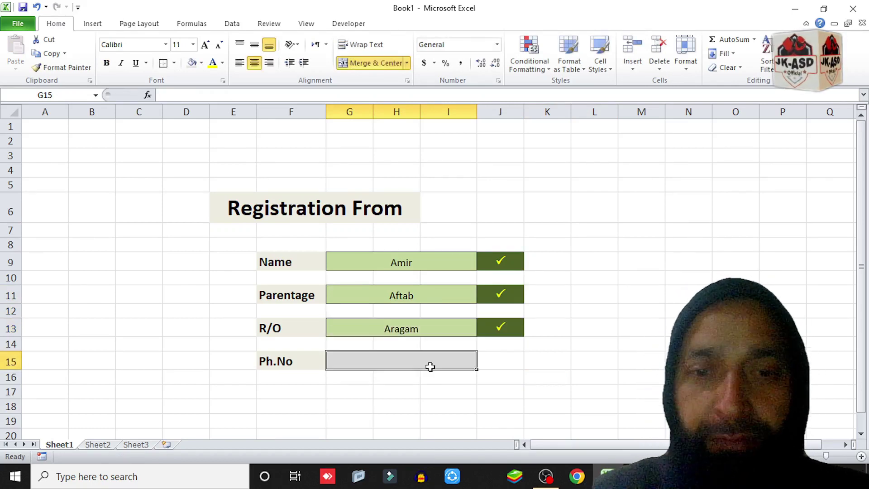
text(67899080)
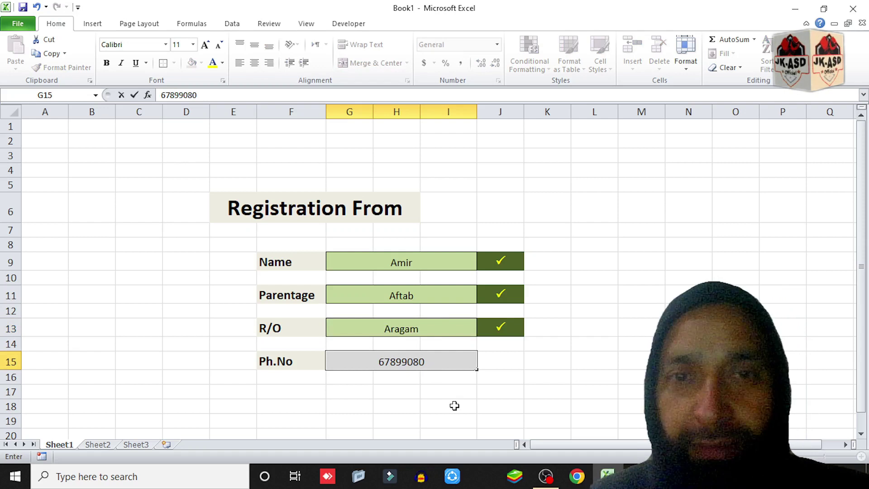
click(451, 405)
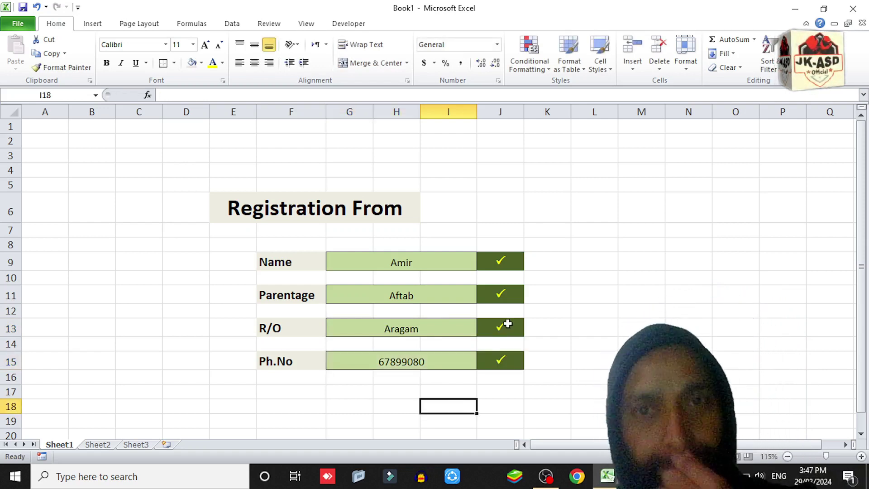
scroll(497, 318, down, 5)
scroll(496, 318, up, 2)
scroll(493, 318, up, 3)
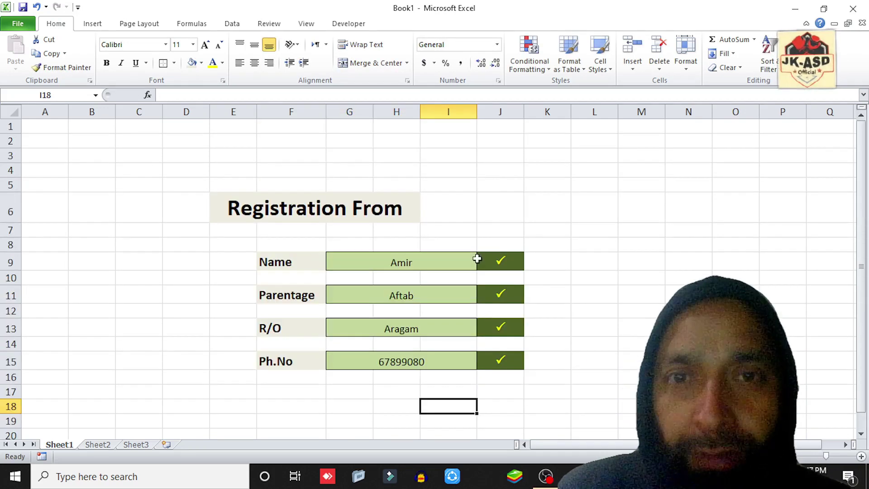
click(591, 320)
scroll(442, 344, down, 2)
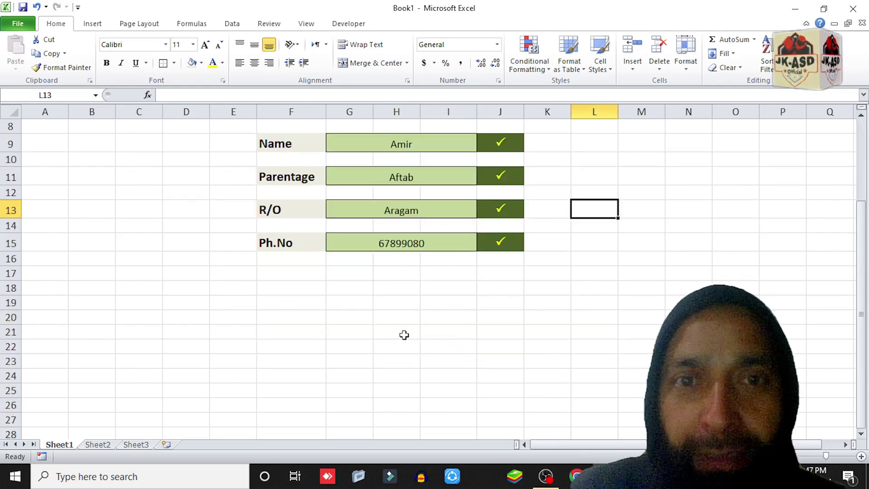
scroll(404, 335, up, 2)
Type Save in H18 and give it a dark theme font colour
click(397, 409)
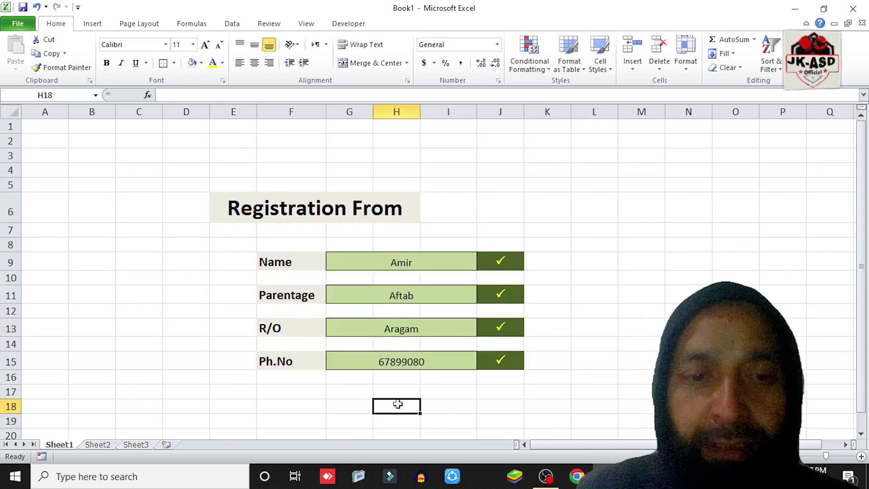
text(Save)
click(426, 406)
click(396, 406)
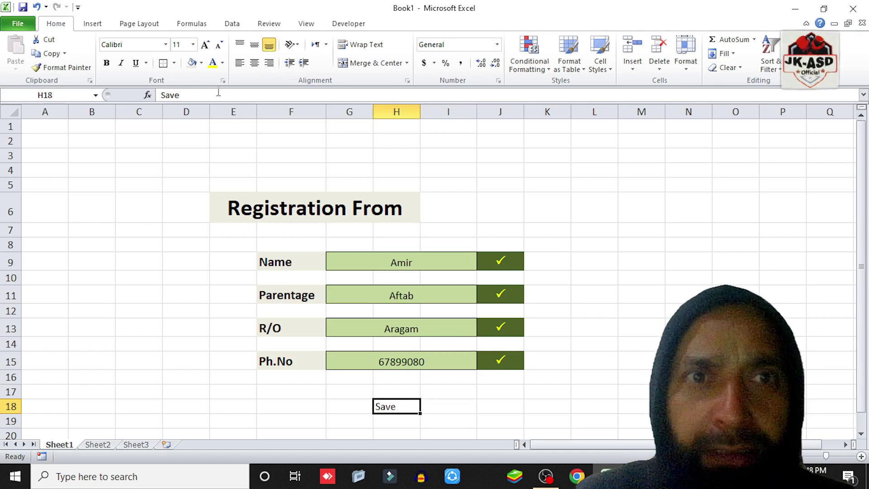
click(222, 63)
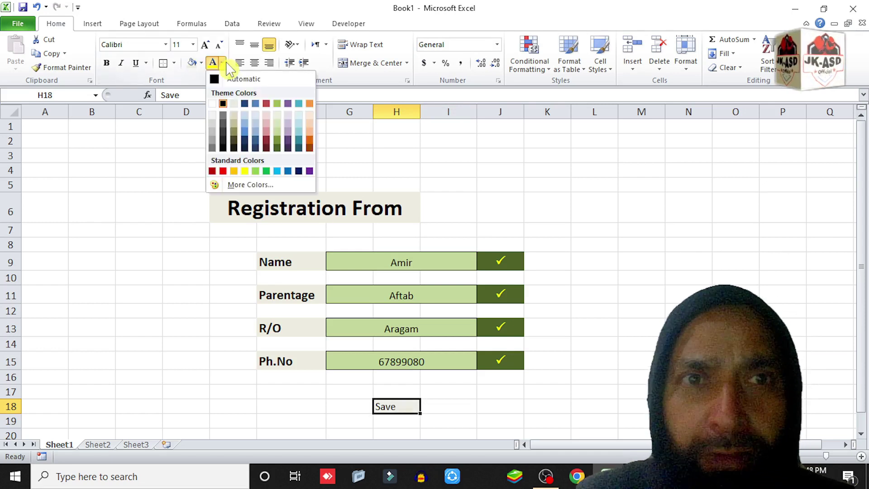
click(235, 141)
click(447, 407)
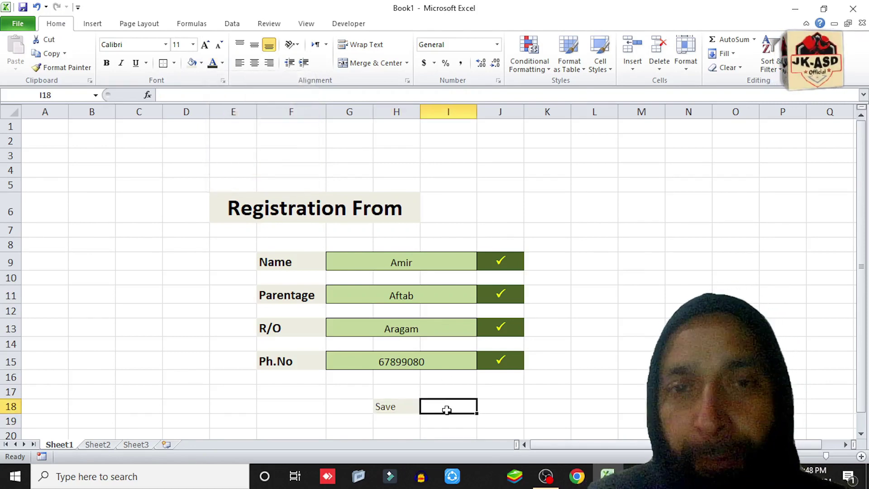
click(395, 410)
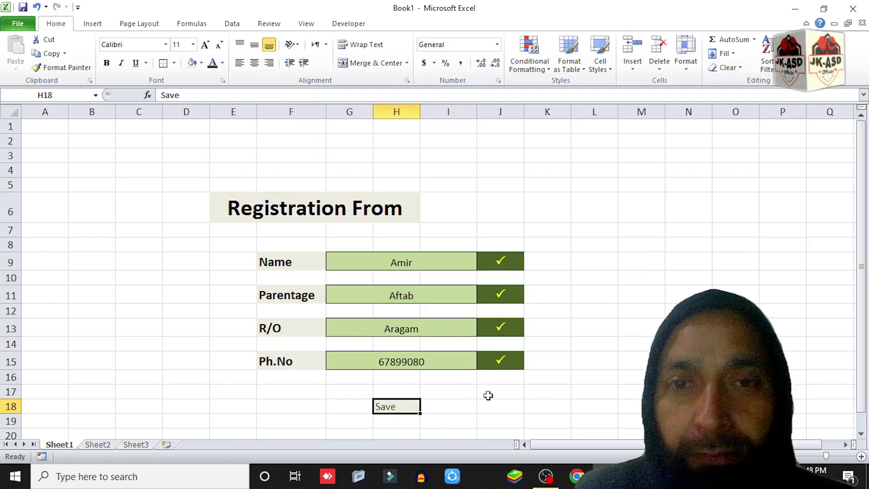
scroll(488, 395, down, 2)
scroll(580, 287, up, 2)
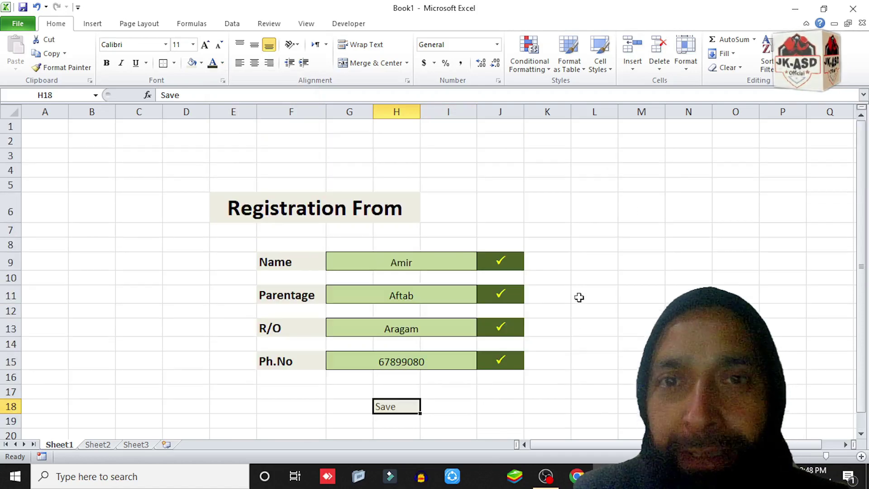
Enter =COUNTA(G9,G11,G13,G15) in L17
click(594, 394)
text(=)
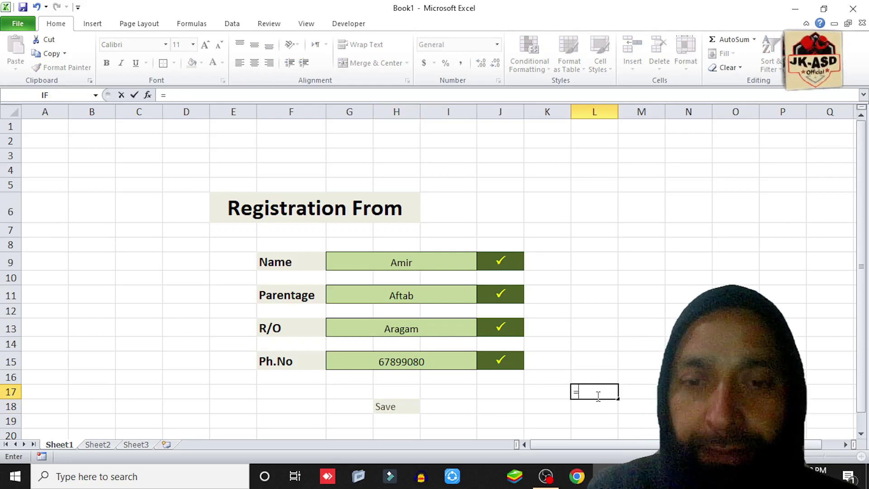
text(coun)
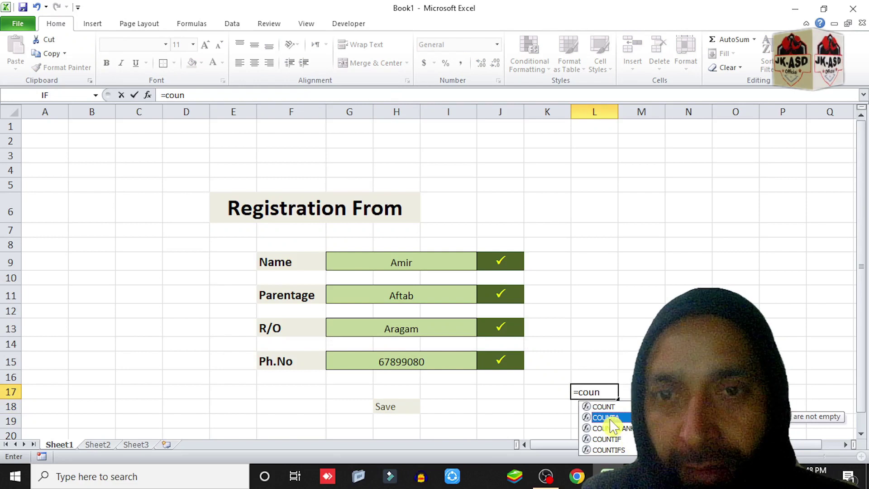
double_click(606, 417)
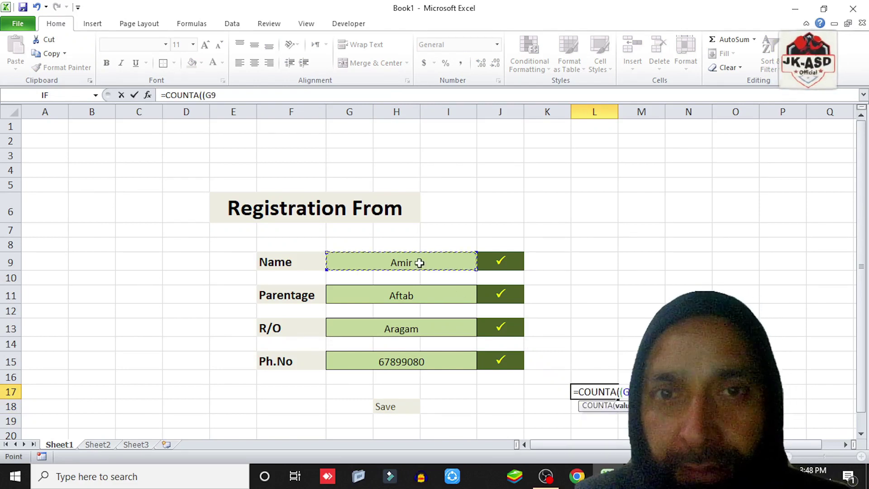
text(,)
click(411, 296)
text(,)
click(410, 333)
text(,)
click(412, 360)
text())
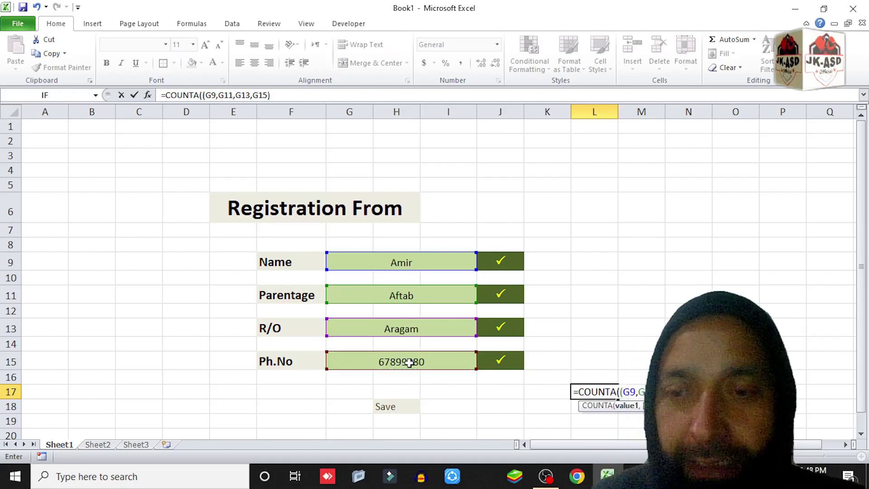
key(Return)
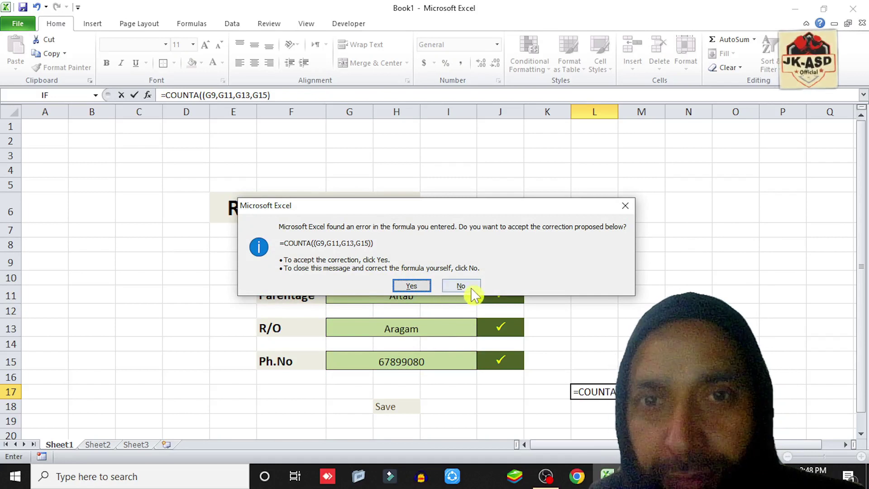
Decline the correction and remove the extra '(' so L17 shows 4
click(460, 286)
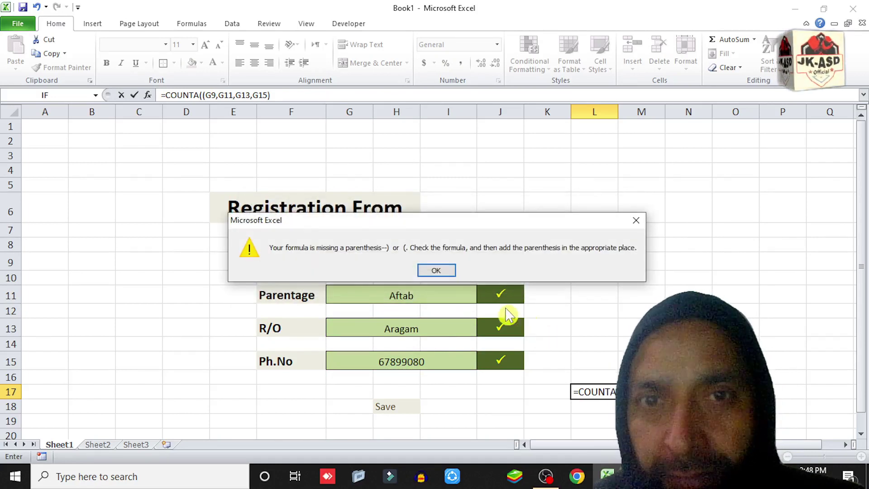
click(451, 272)
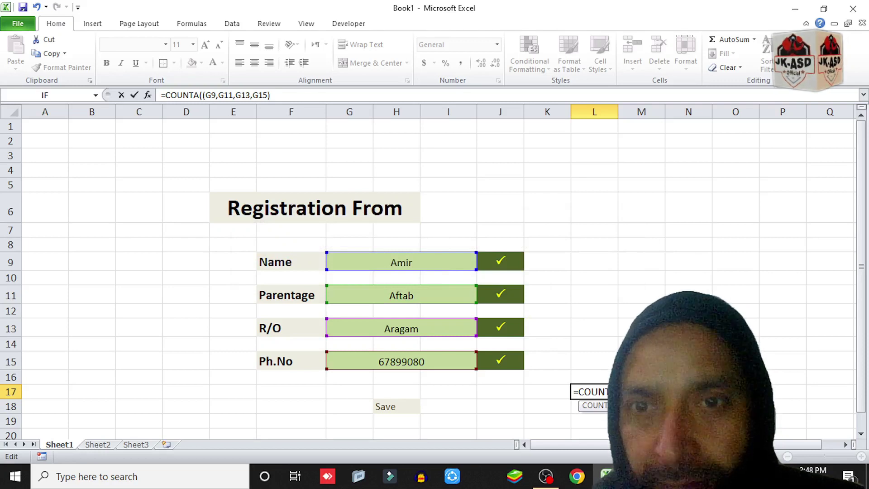
key(BackSpace)
key(End)
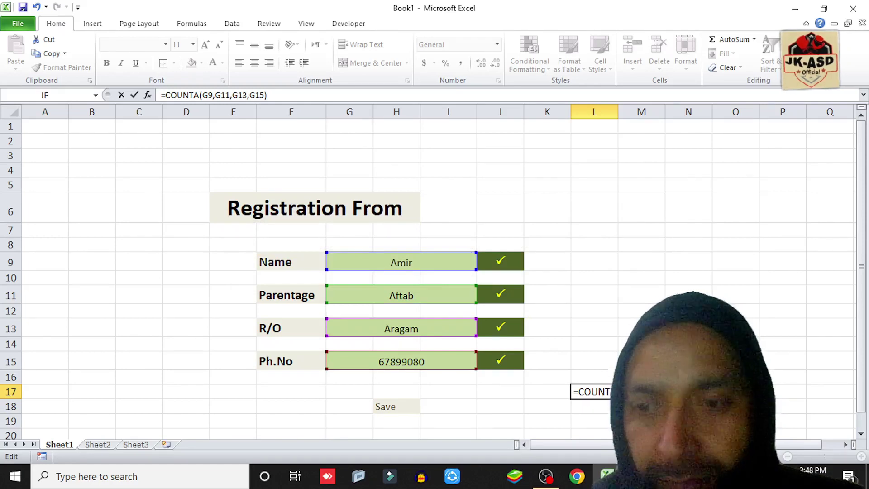
key(Return)
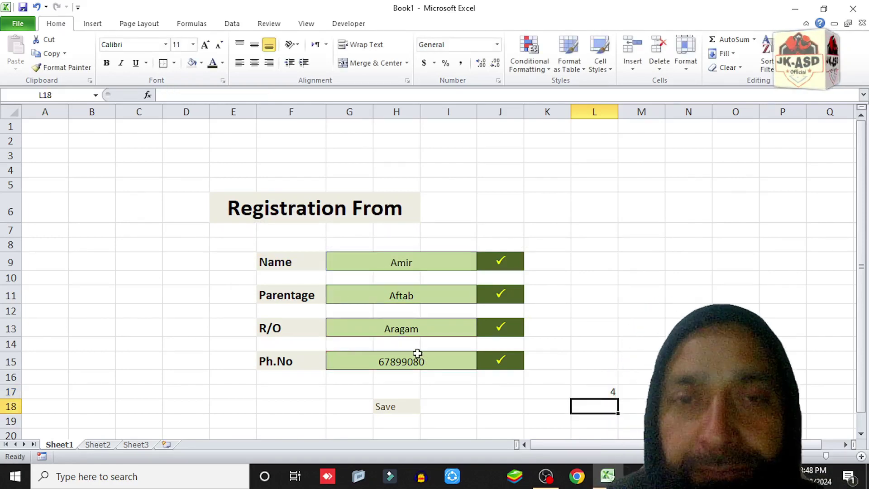
scroll(407, 356, down, 2)
scroll(401, 345, up, 2)
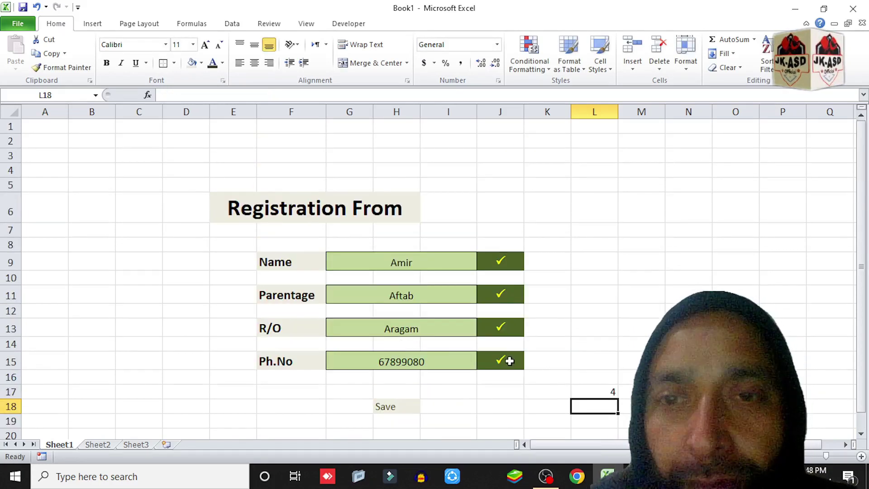
Clear the Parentage, R/O and Ph.No entries
click(581, 392)
click(412, 299)
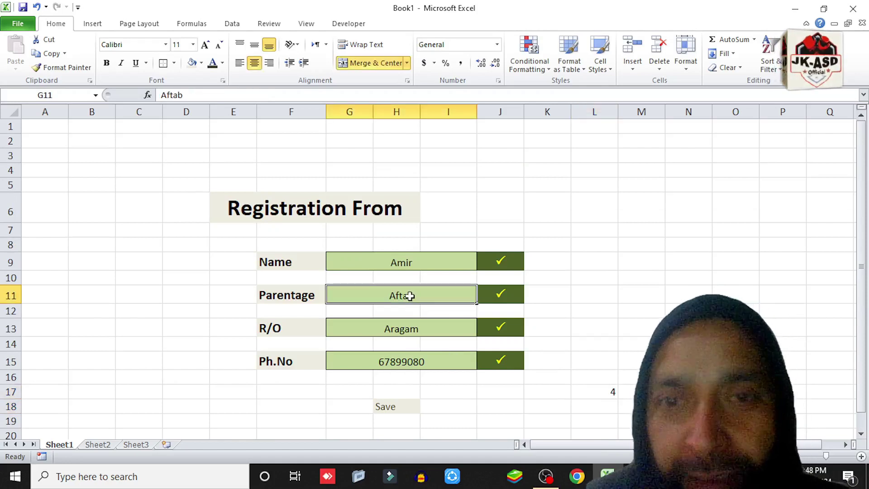
key(Delete)
click(413, 329)
key(Delete)
click(405, 359)
key(Delete)
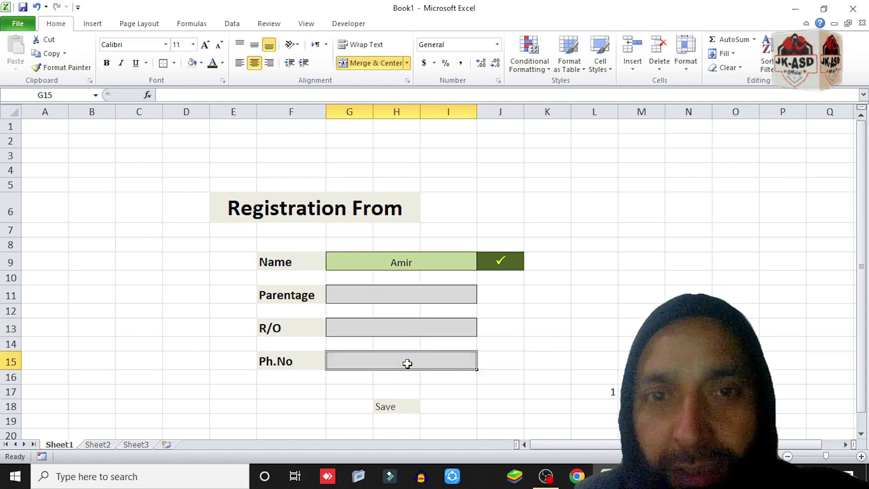
Re-enter the parent's name, Lolab as R/O, and a new phone number
click(399, 298)
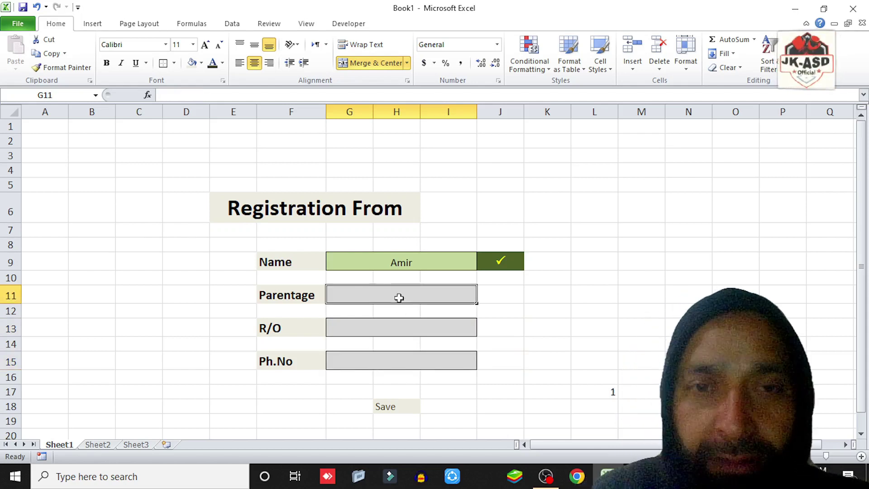
text(Aftab)
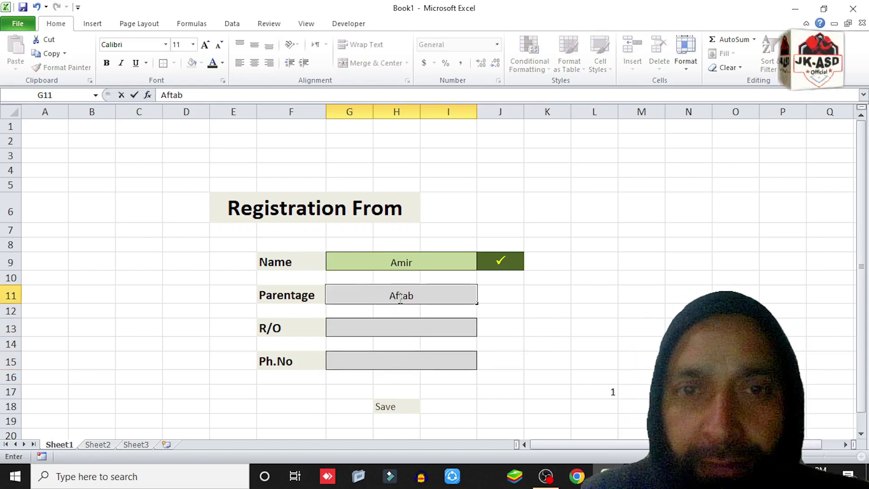
click(405, 334)
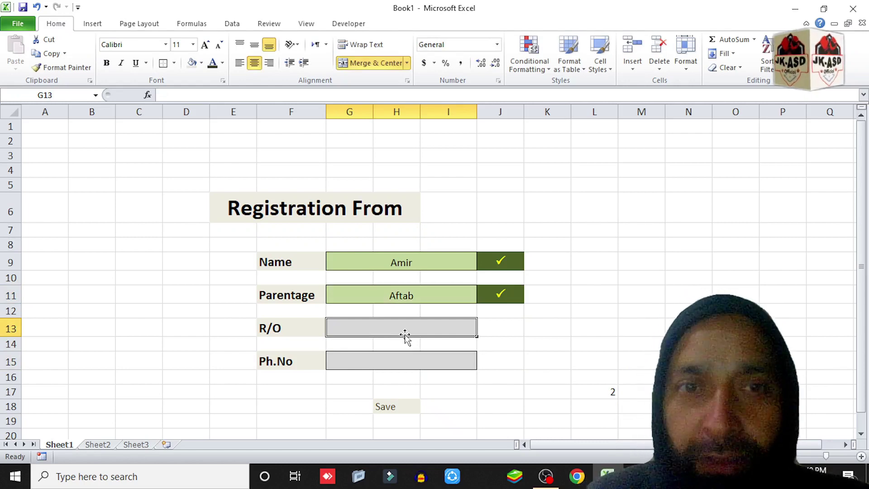
text(Lo)
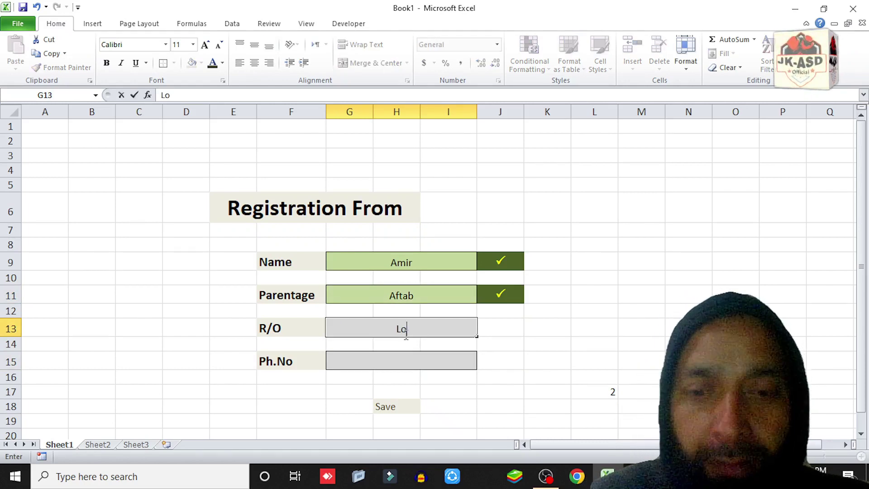
text(lab)
click(391, 358)
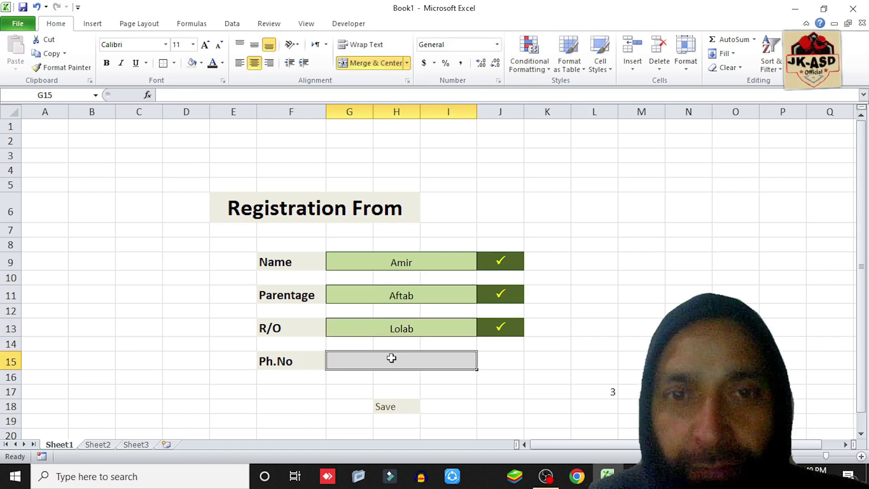
text(587989808)
click(466, 390)
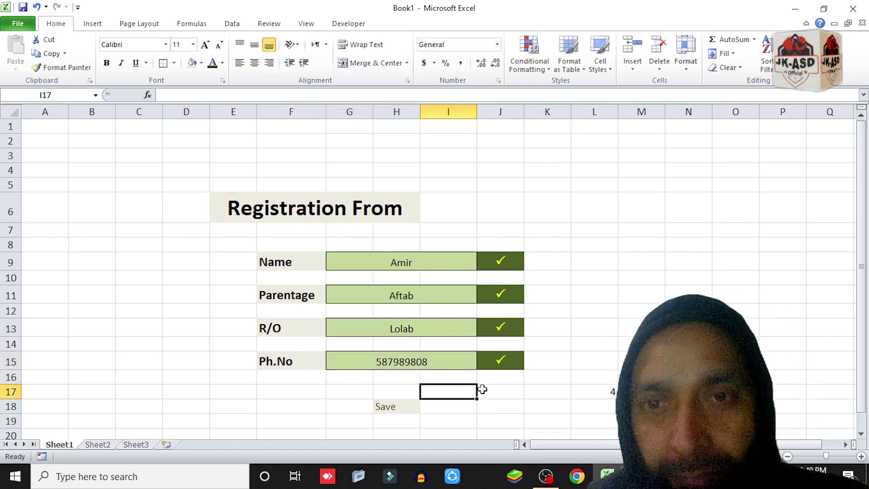
Copy the COUNTA formula text from L17 and select the Save cell H18
click(605, 397)
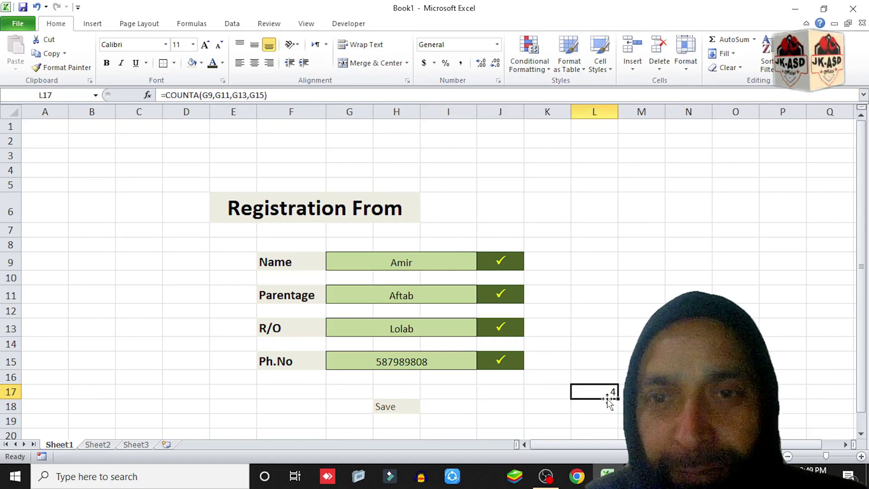
double_click(591, 392)
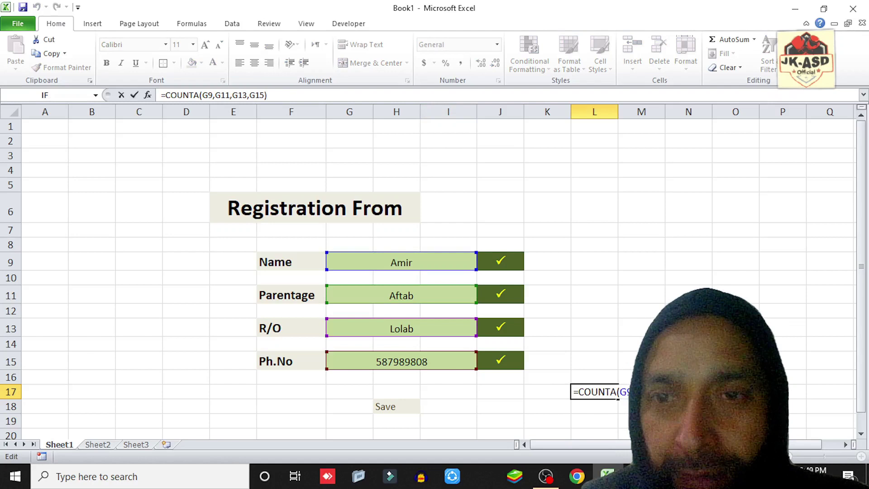
drag(629, 392, 581, 392)
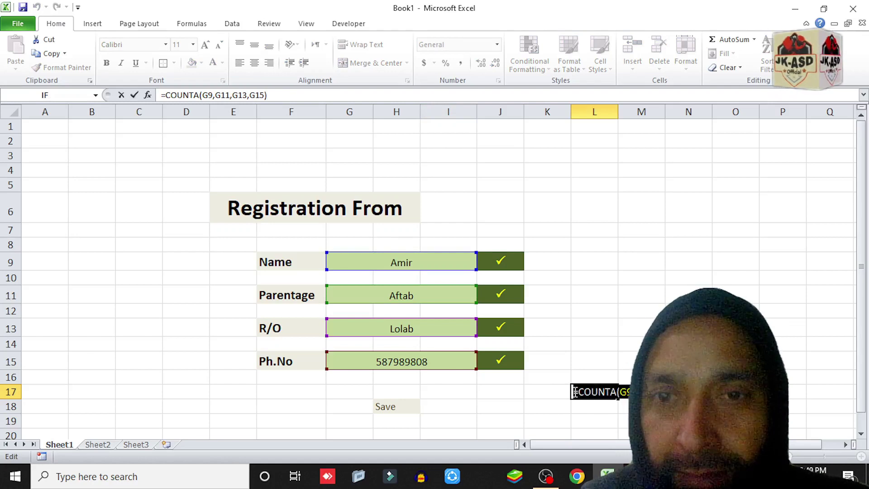
key(ctrl+c)
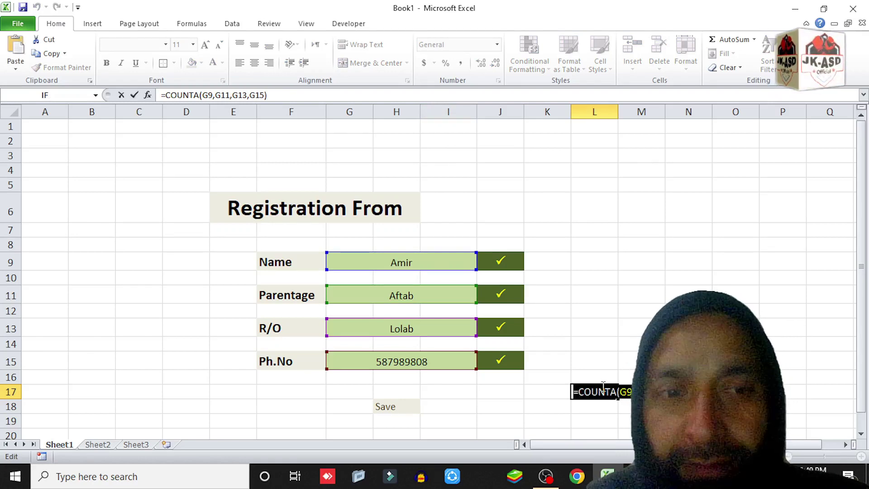
key(Escape)
click(442, 406)
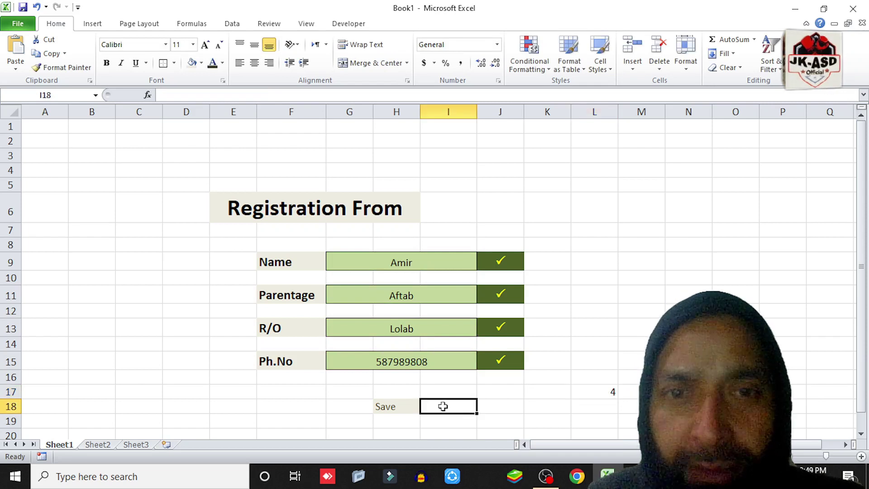
click(396, 409)
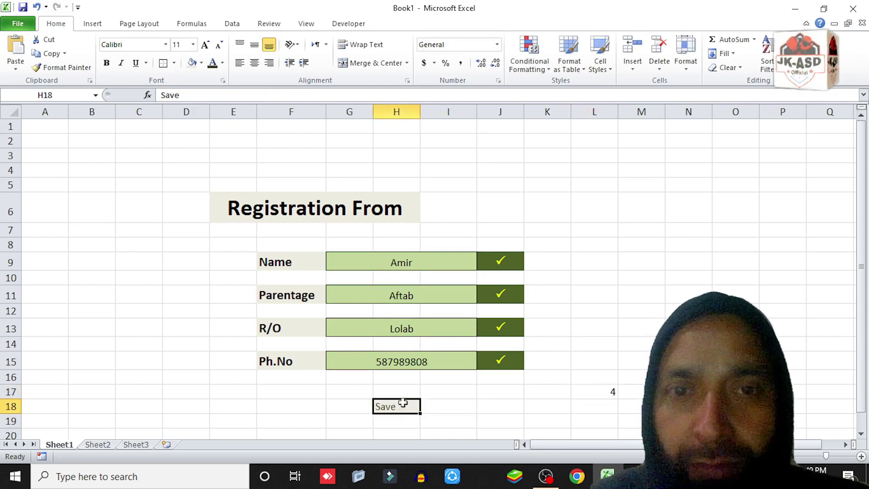
Create a conditional formatting rule for H18 using =COUNTA(G9,G11,G13,G15)=4
click(528, 64)
mouse_move(571, 89)
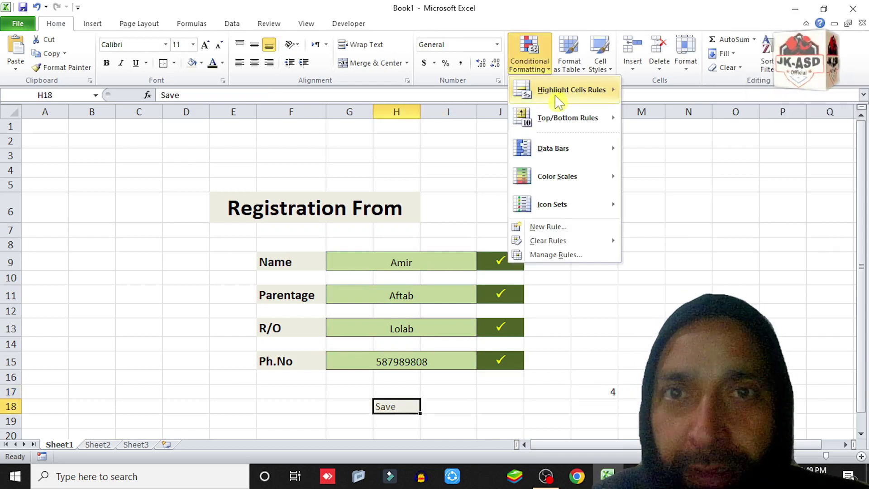
click(662, 281)
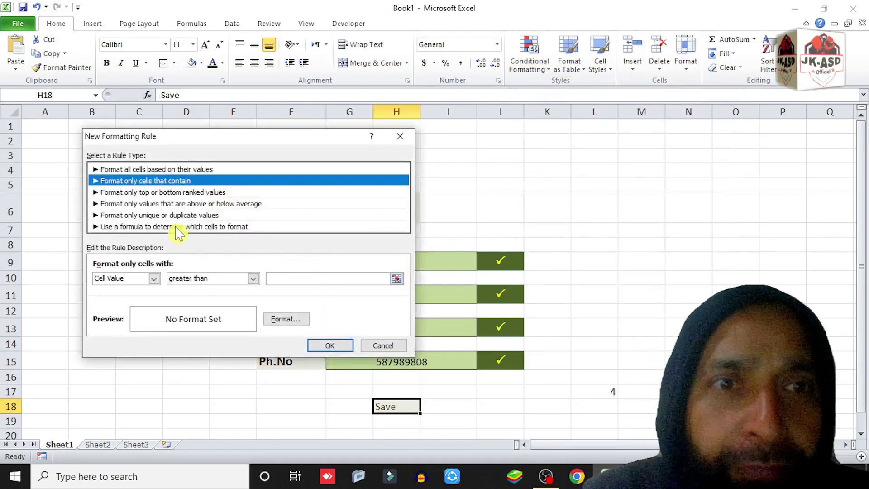
click(174, 228)
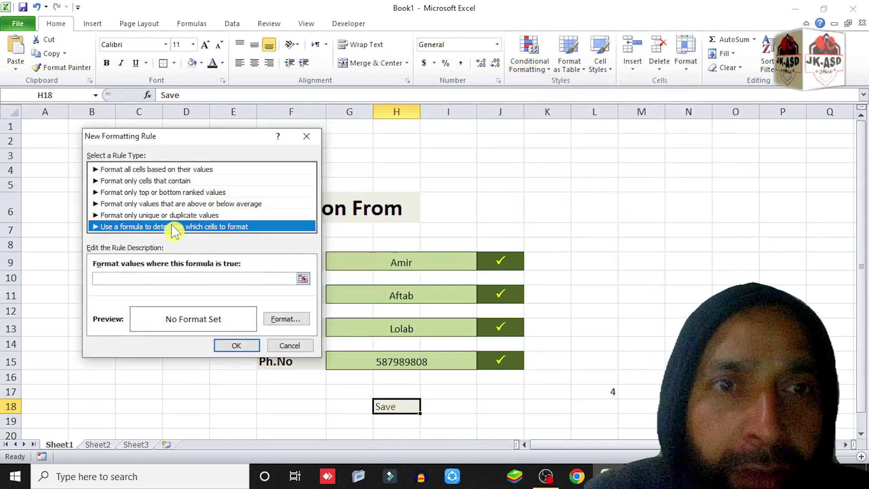
click(156, 278)
key(ctrl+v)
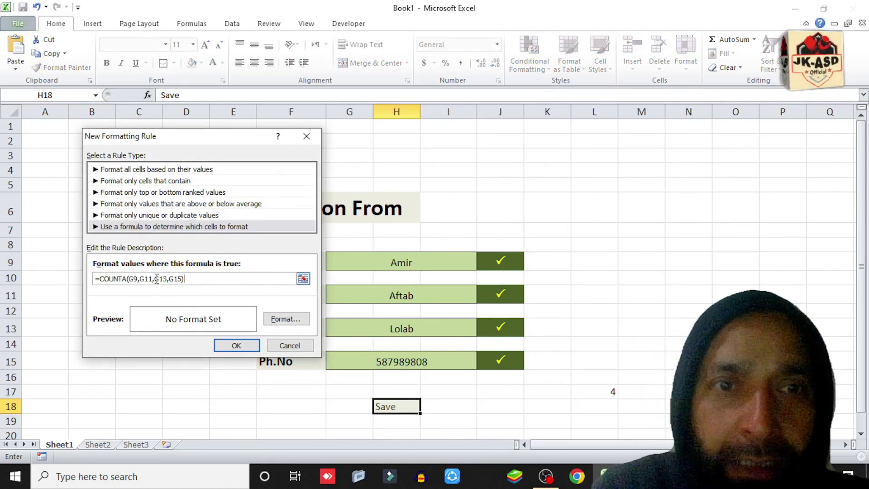
text(=4)
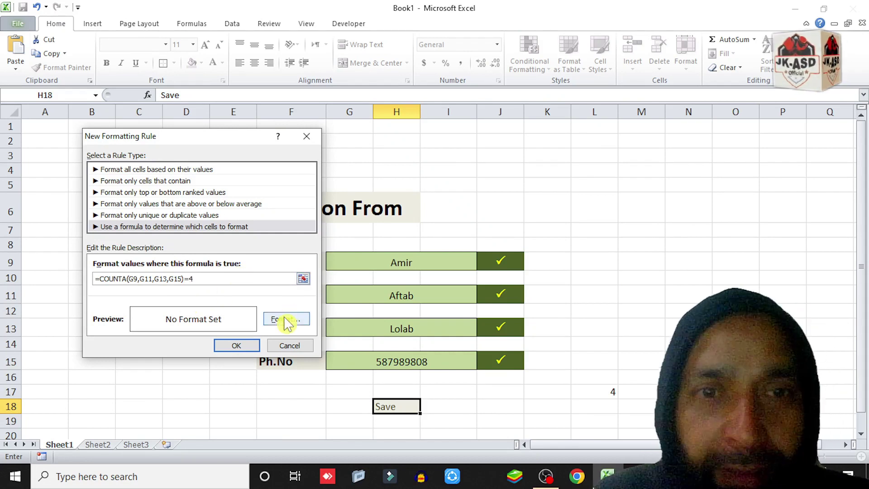
Give the rule a bright green fill and bold text, and apply it
click(286, 319)
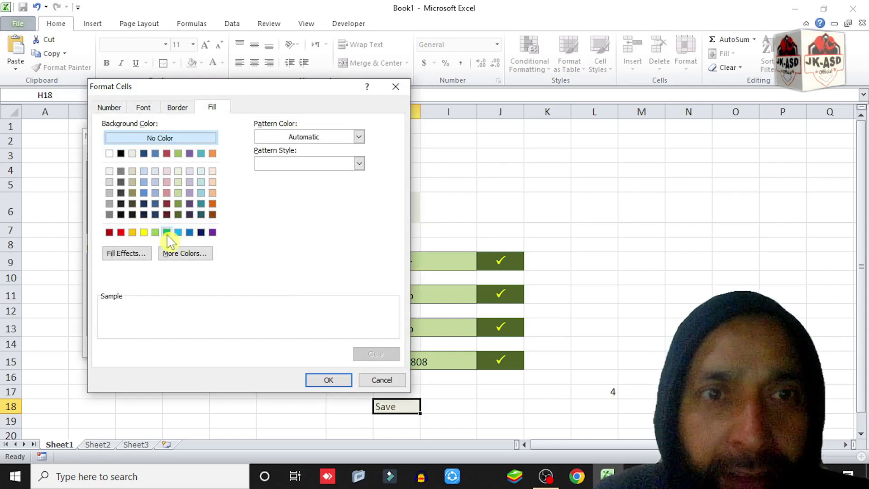
click(166, 233)
click(177, 214)
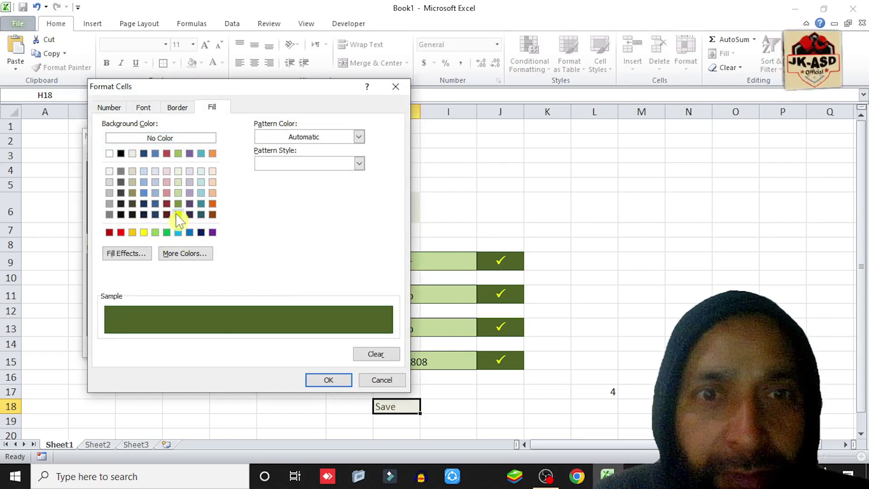
click(167, 233)
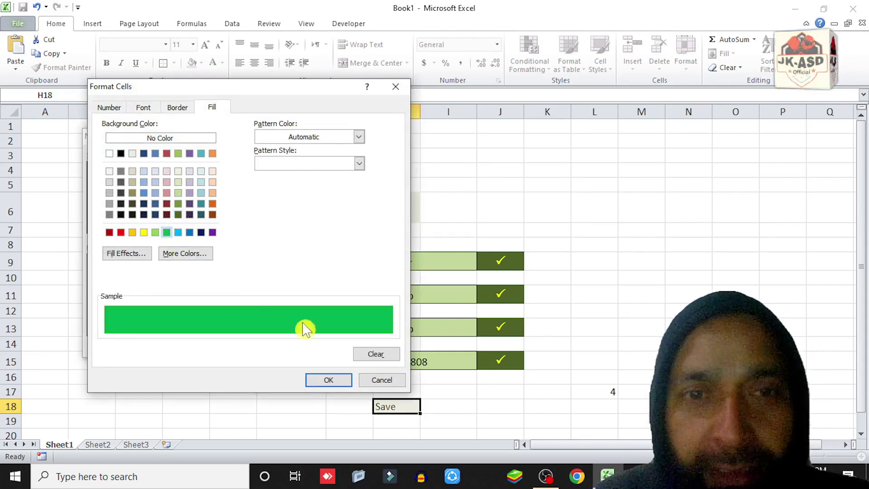
click(144, 108)
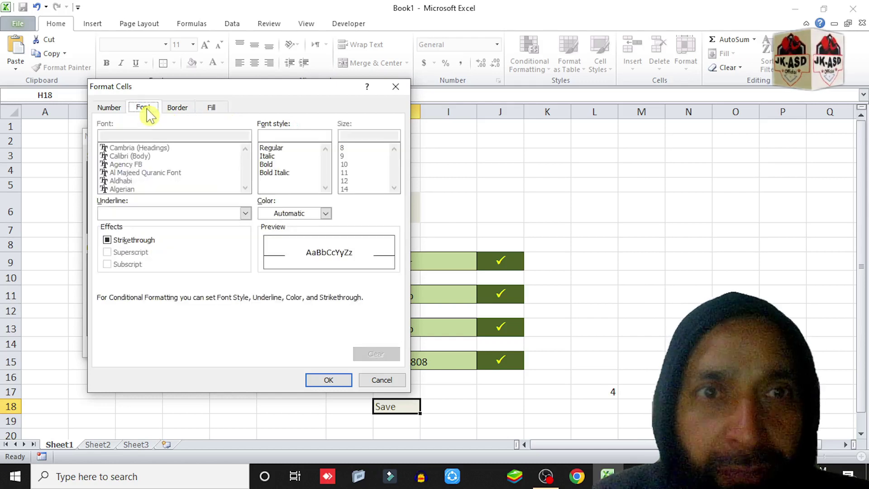
click(273, 164)
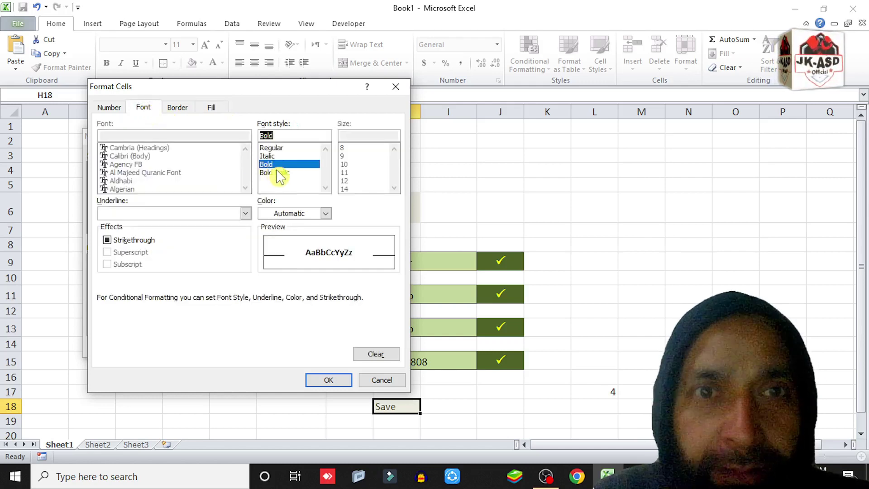
click(317, 375)
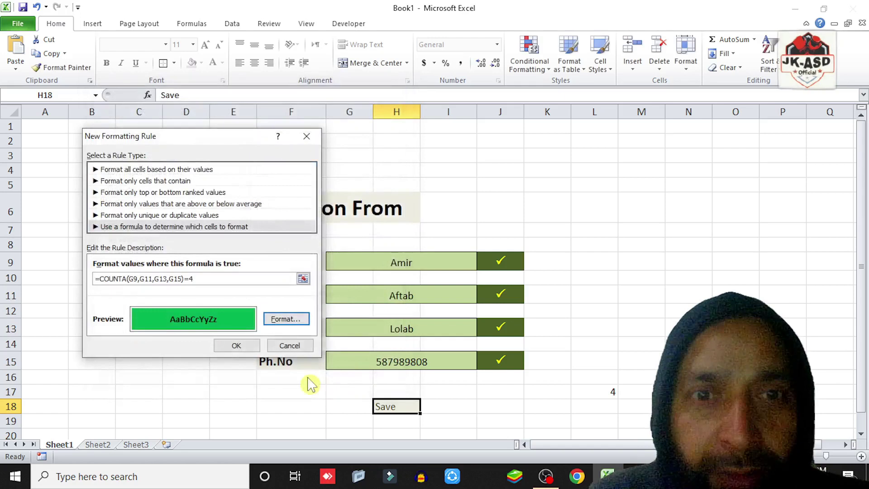
click(238, 345)
click(598, 347)
Clear and retype the Parentage entry to test the Save rule
click(421, 297)
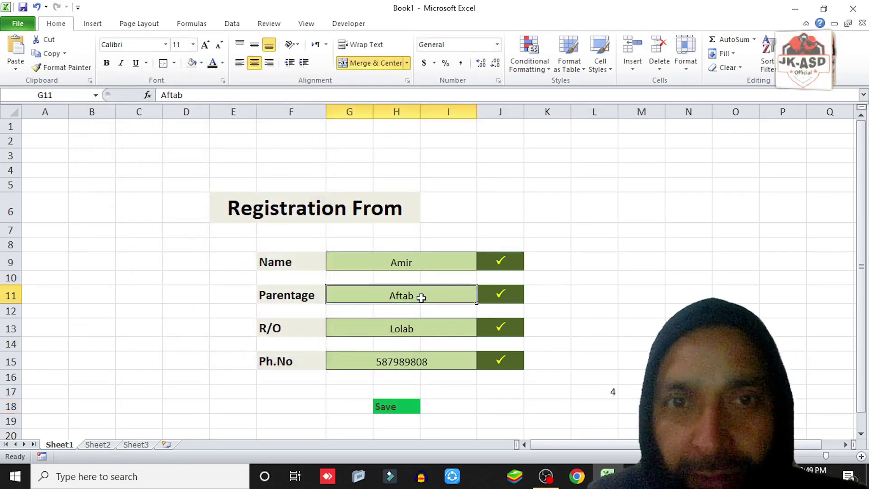
key(Delete)
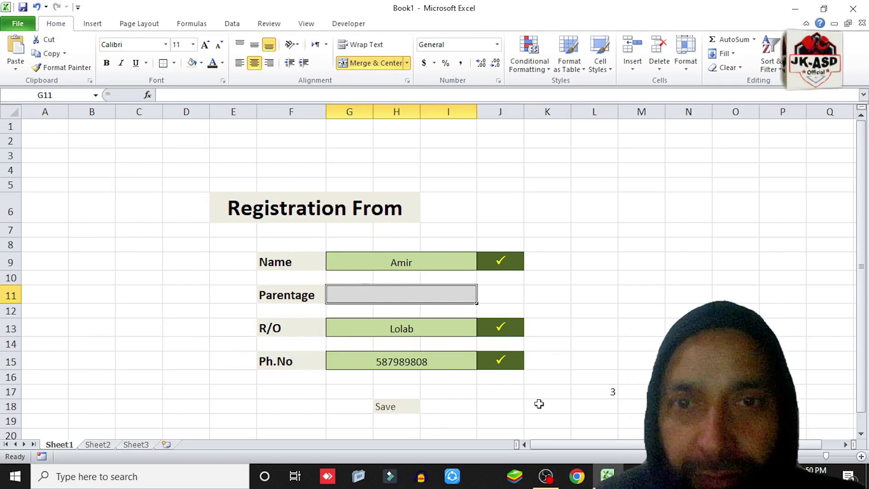
text(A)
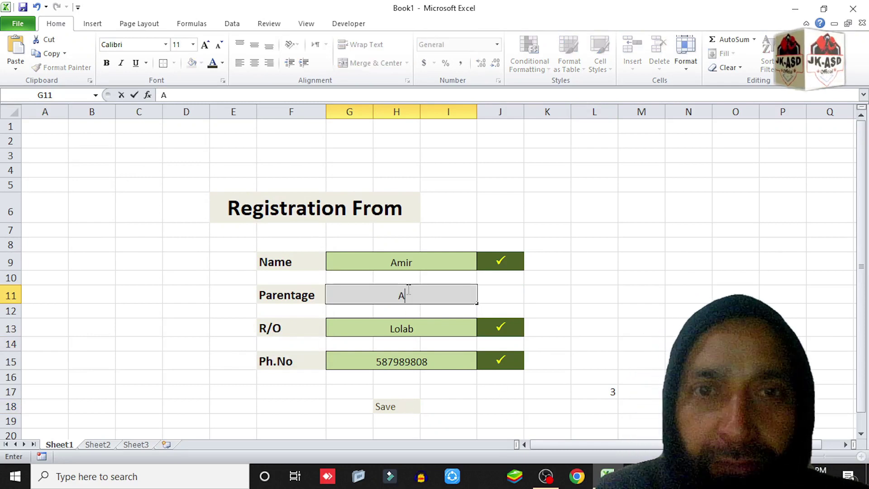
key(BackSpace)
text(Afta)
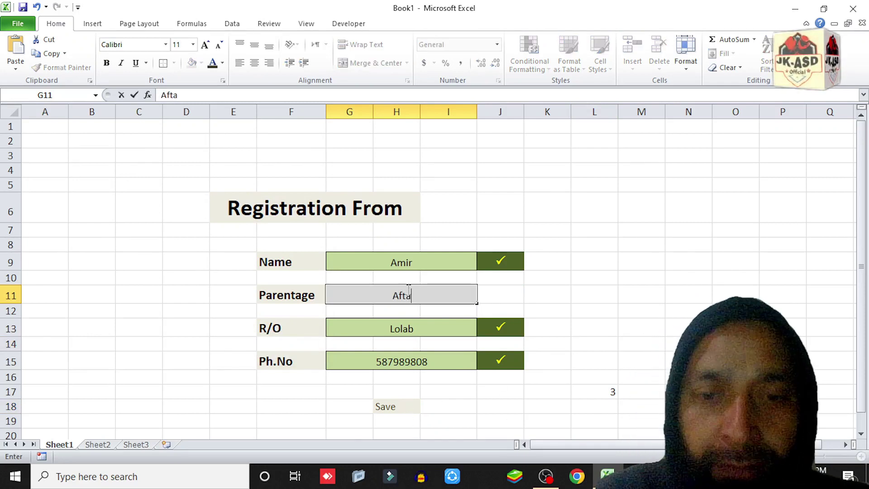
text(b)
click(501, 407)
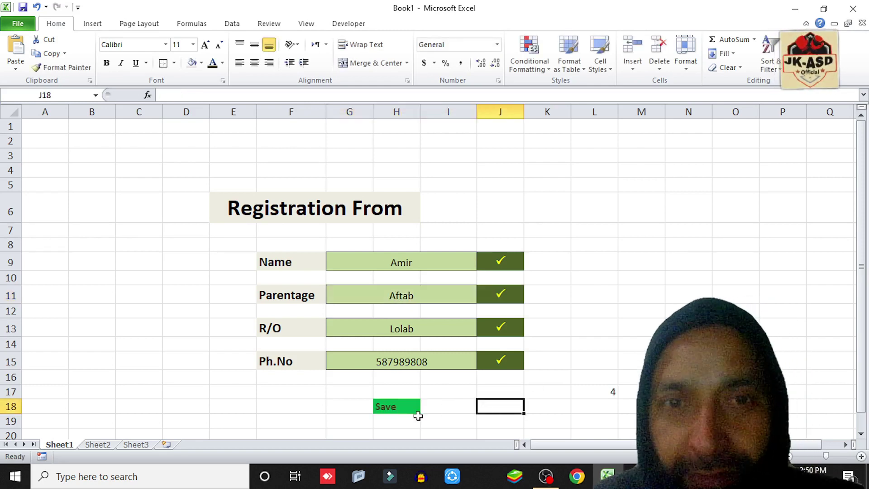
Make the Save text in H18 white
click(398, 410)
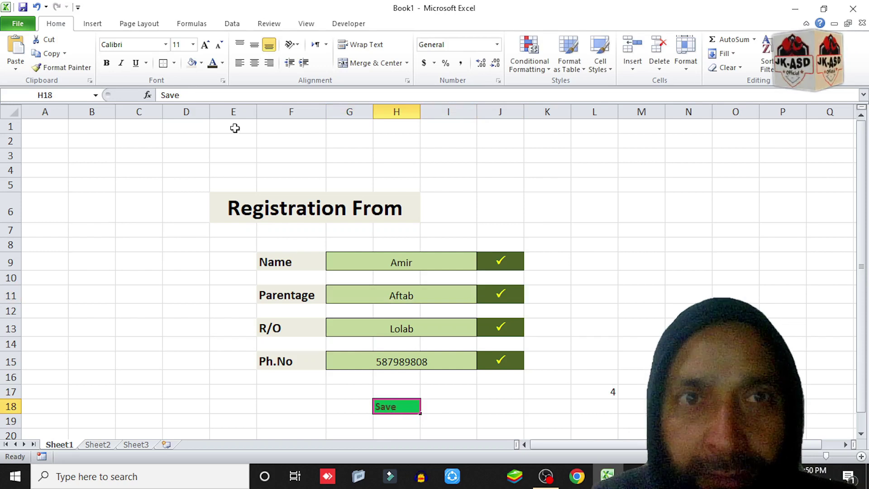
click(222, 63)
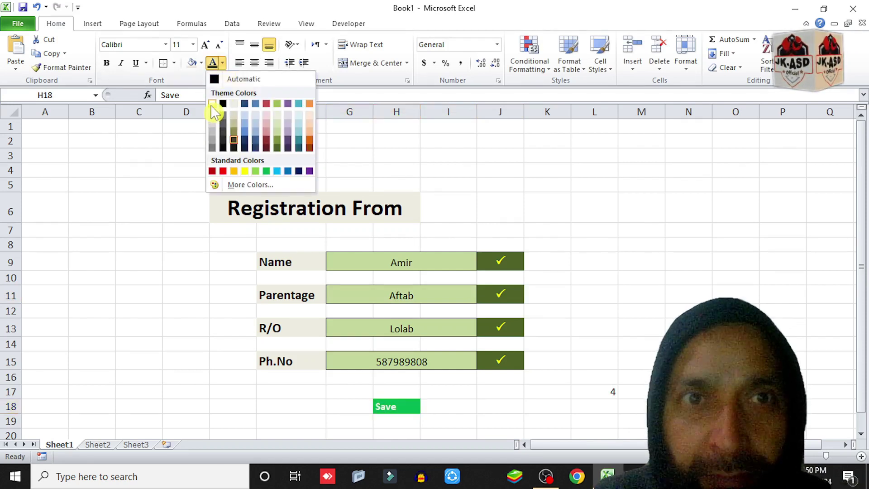
click(212, 104)
drag(475, 392, 498, 392)
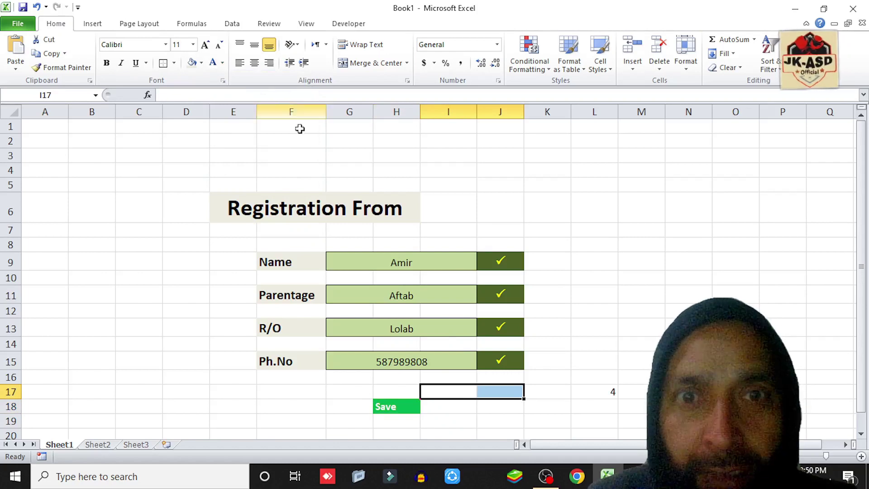
click(420, 358)
Empty Ph.No and give the Save cell a light green base fill
key(Delete)
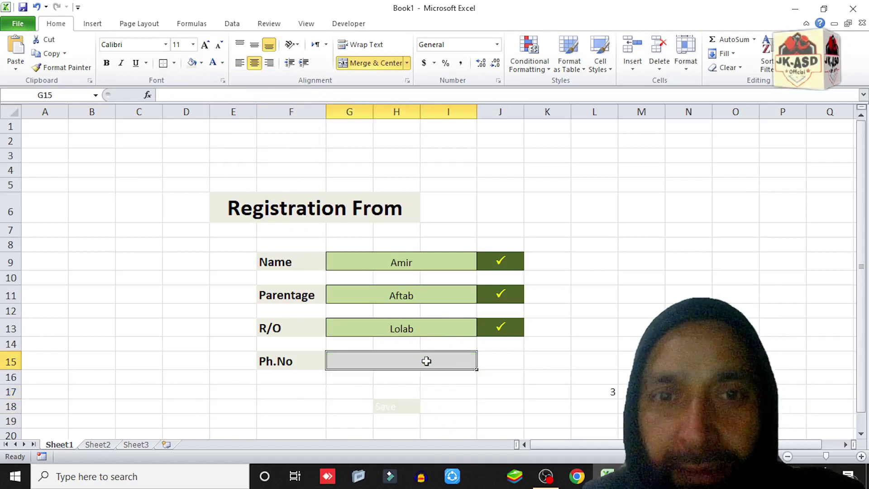
click(405, 410)
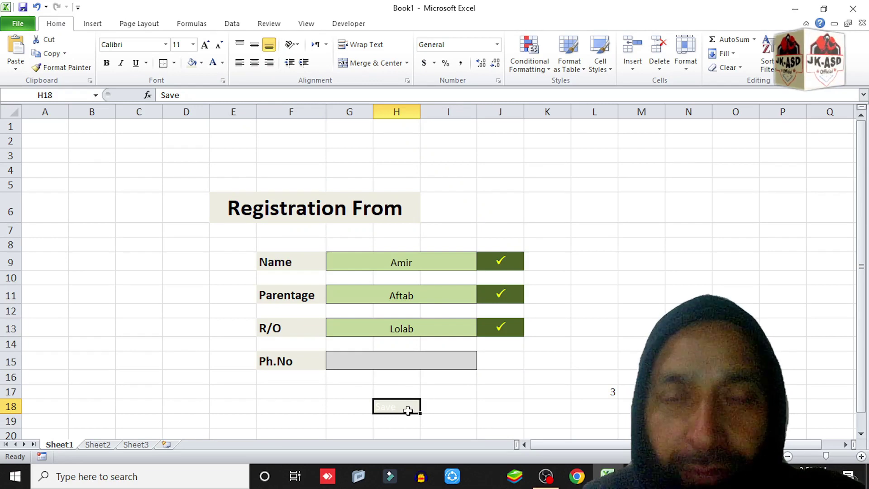
click(200, 64)
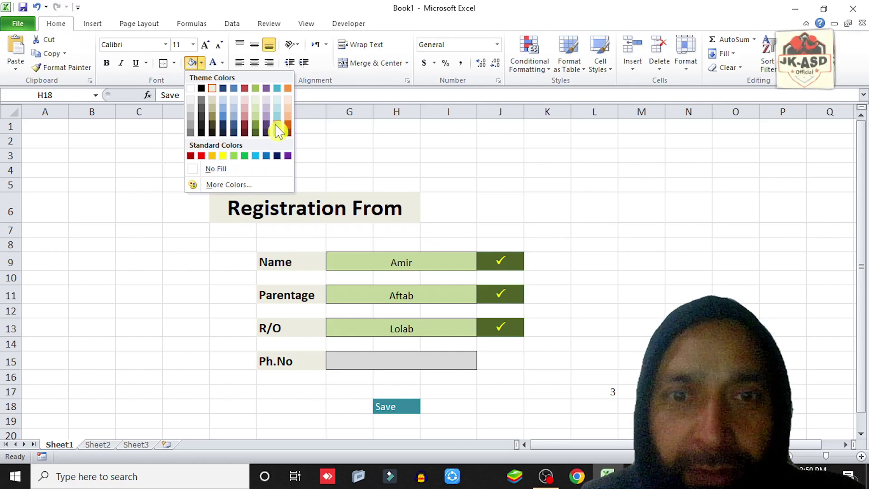
click(255, 116)
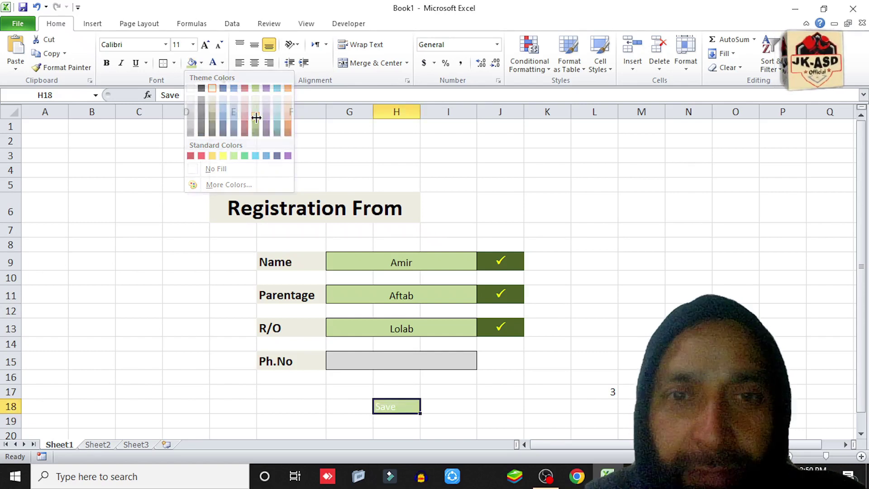
click(447, 394)
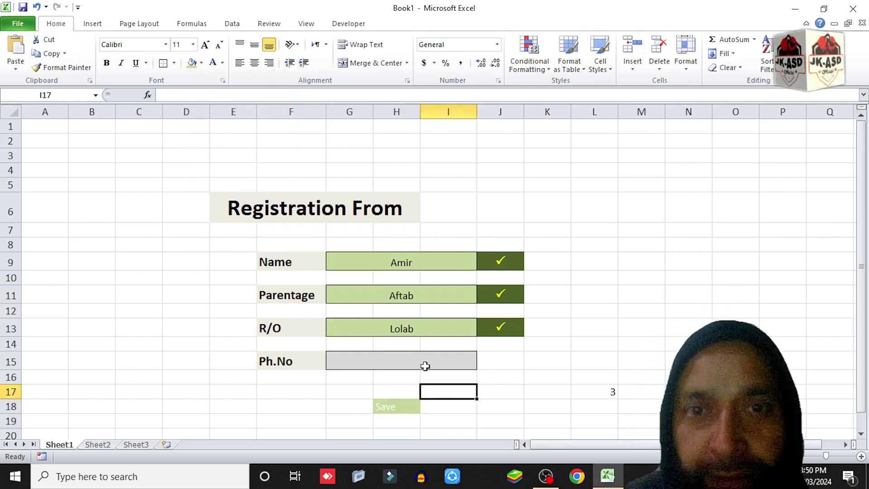
Enter a new phone number in Ph.No so Save turns bright green
click(412, 362)
text(5678787)
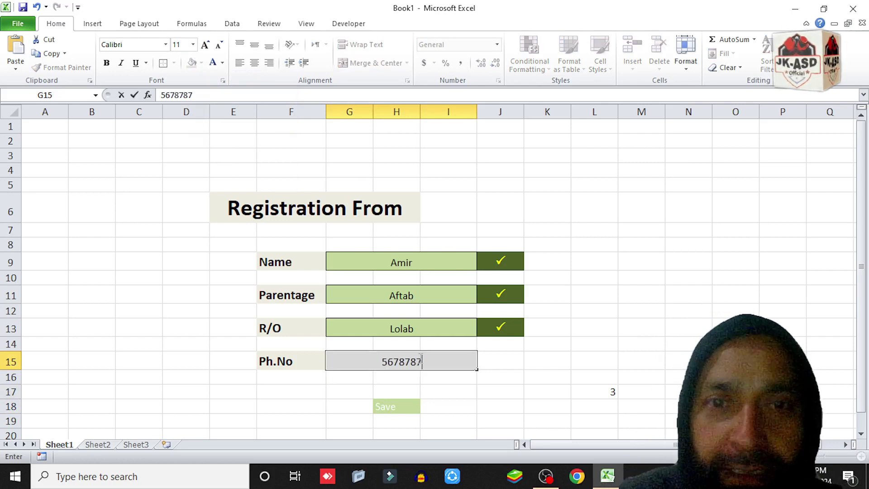
click(514, 414)
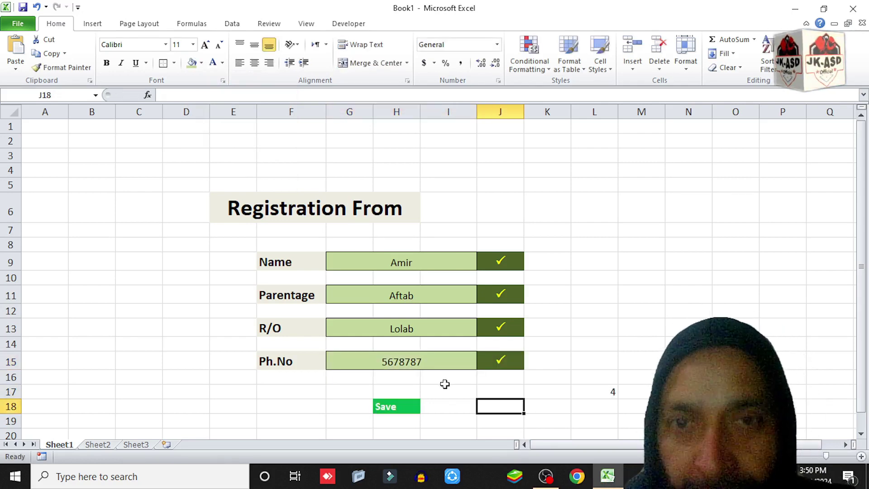
scroll(445, 384, down, 2)
scroll(460, 356, up, 2)
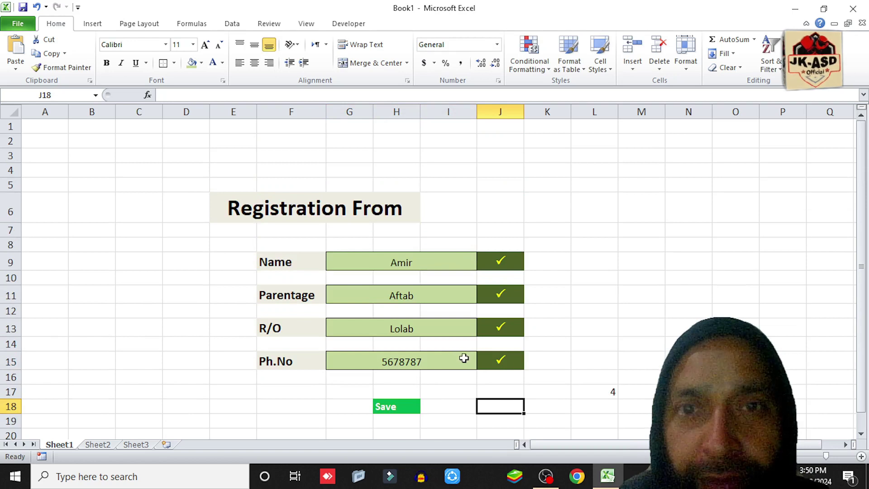
click(602, 394)
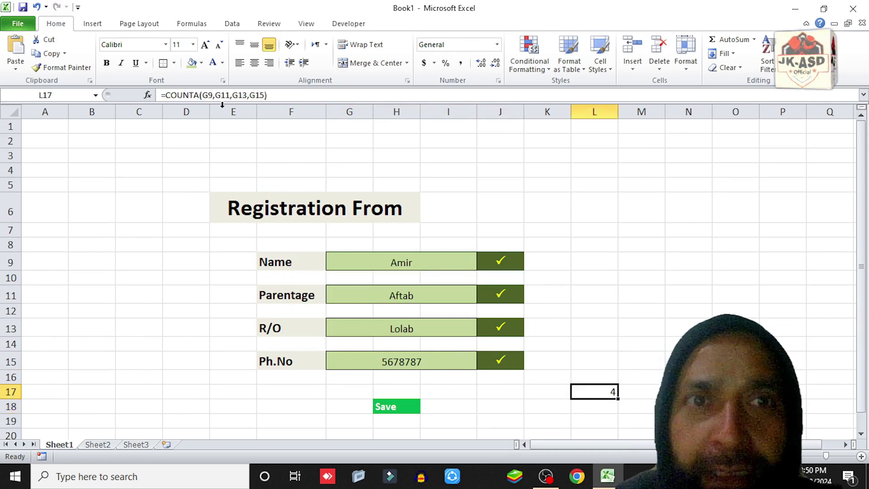
Hide the L17 counter by setting its font colour to white
click(213, 63)
click(602, 302)
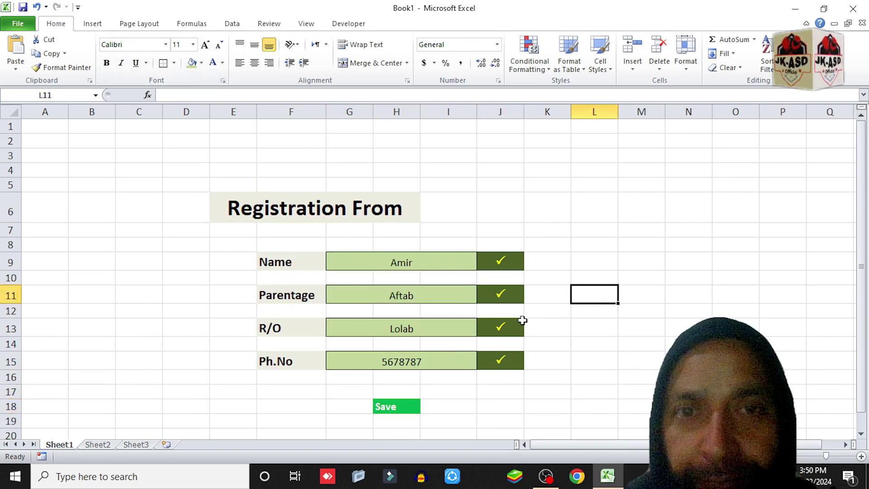
scroll(509, 319, down, 2)
click(344, 347)
scroll(345, 343, up, 3)
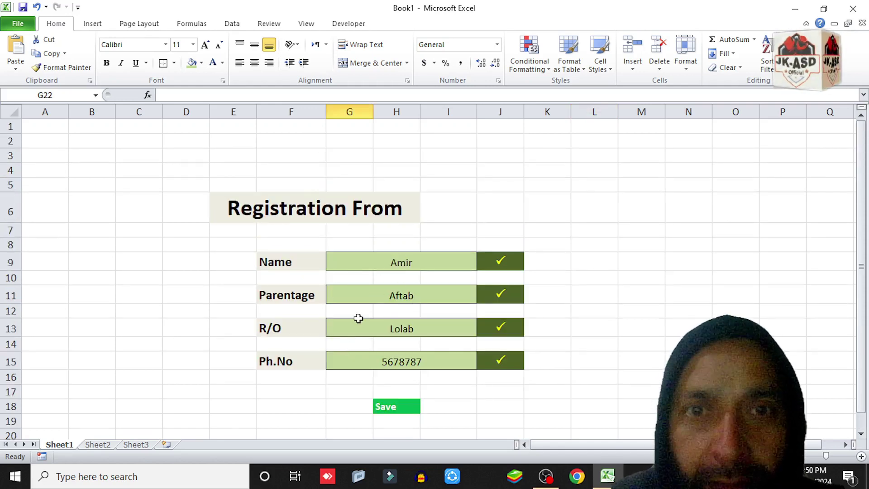
Copy the Save cell H18
click(398, 406)
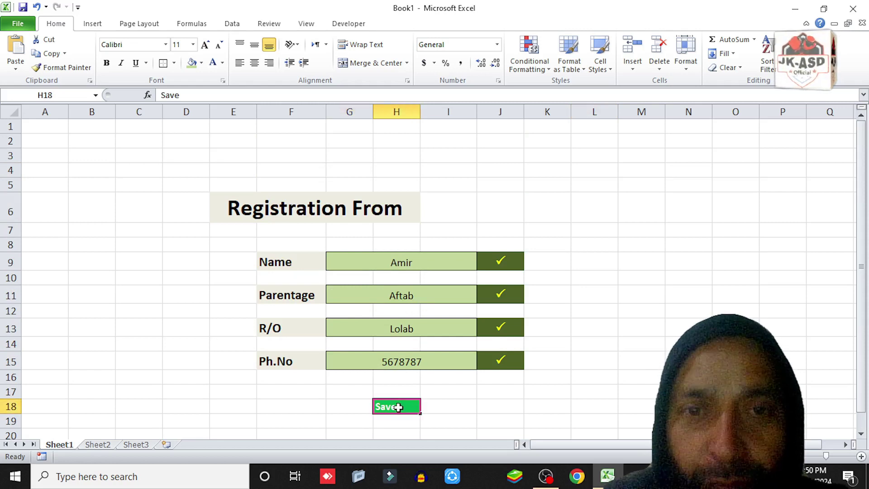
scroll(405, 394, down, 2)
scroll(402, 384, up, 2)
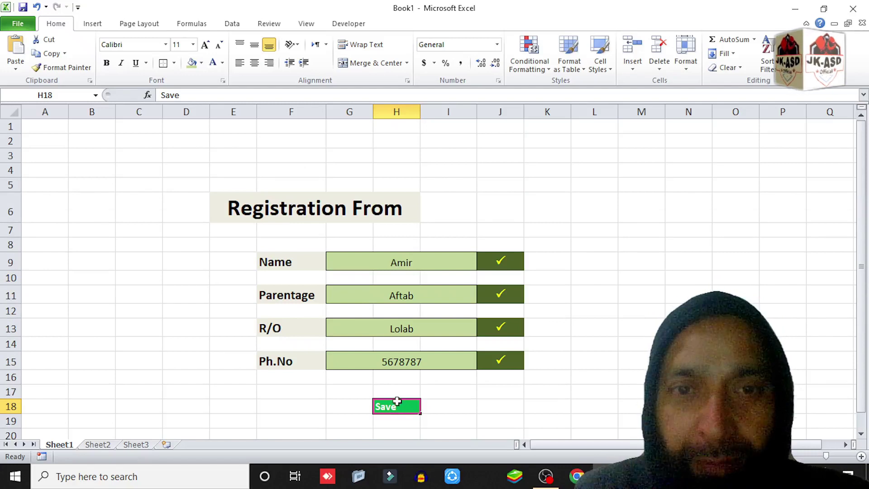
key(ctrl+c)
Paste the Save cell as a linked picture, move it beside the original, then delete it
click(15, 68)
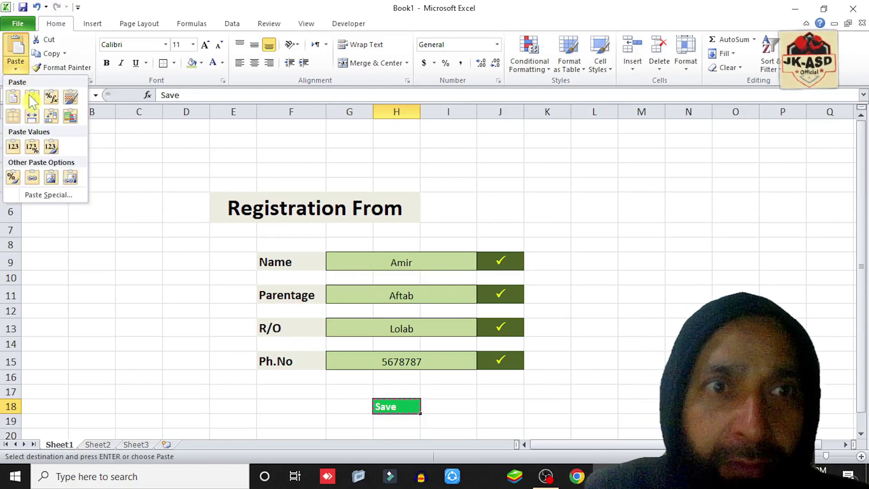
click(74, 184)
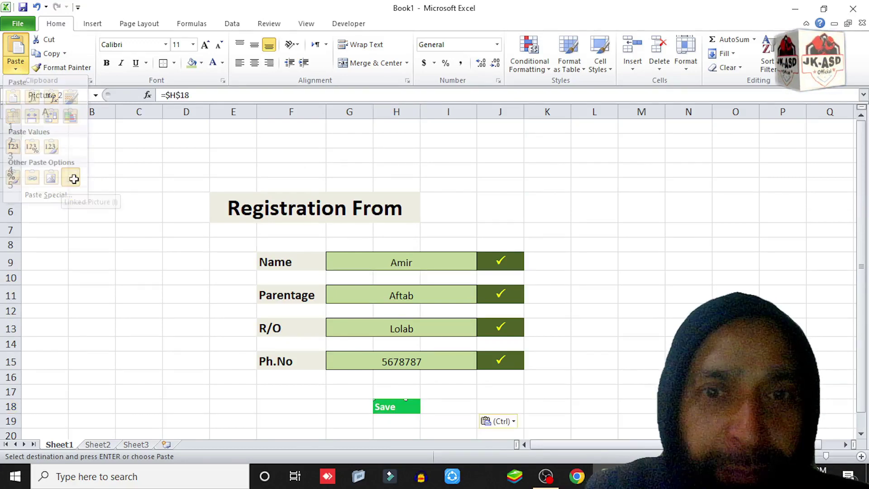
click(473, 398)
key(Escape)
mouse_move(410, 410)
mouse_down()
mouse_move(476, 400)
mouse_move(511, 409)
mouse_up()
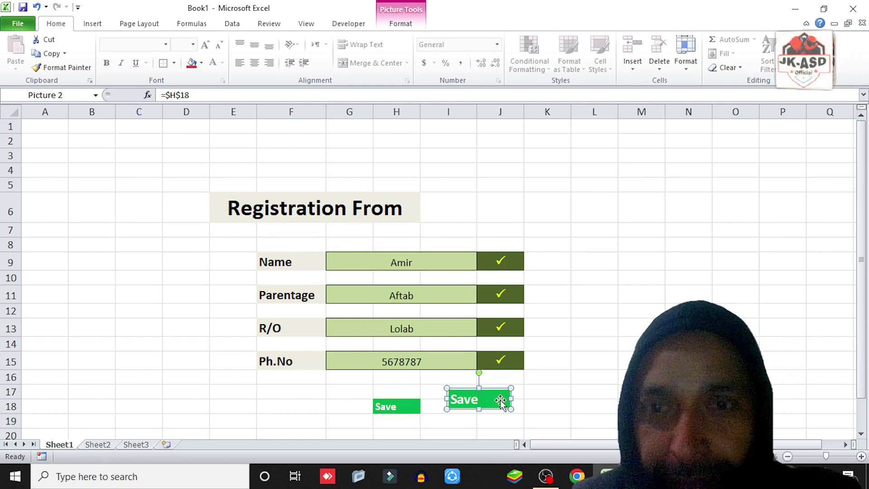
key(Delete)
Centre Save vertically in cell H18 and copy the cell again
click(397, 406)
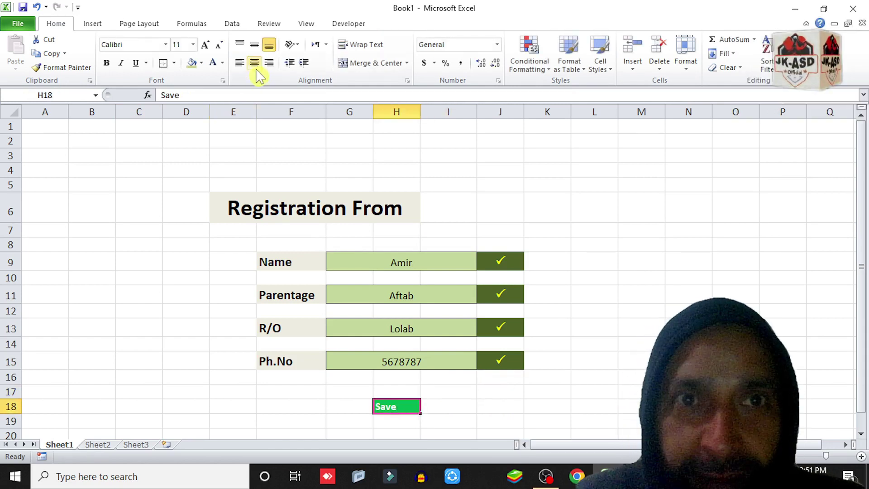
click(453, 392)
click(391, 406)
click(255, 45)
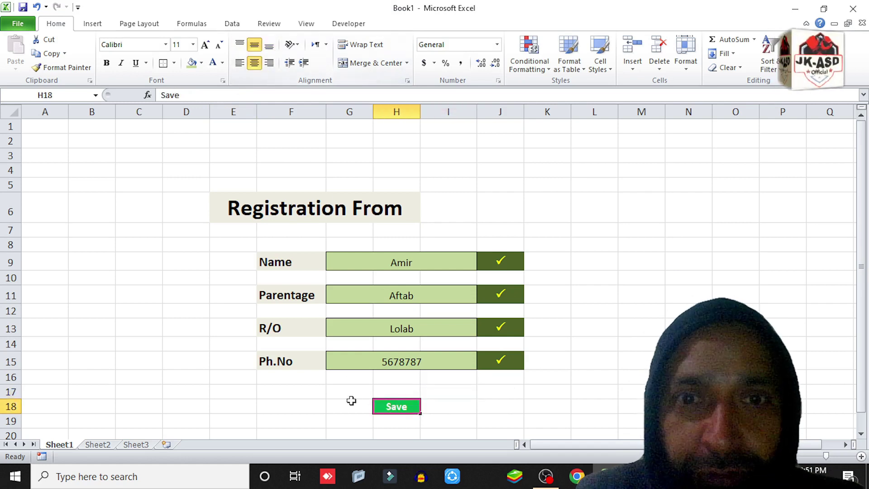
key(ctrl+c)
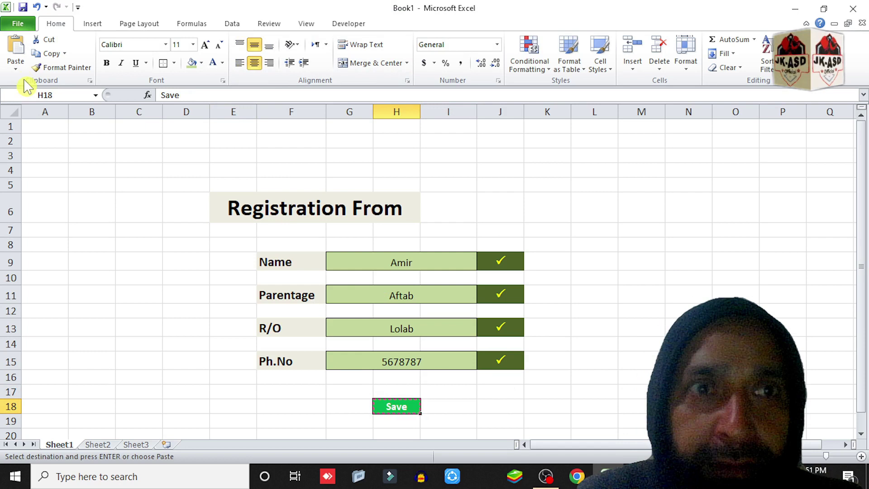
Paste Save as a linked picture, move it up and right, then copy H18 again
click(15, 68)
click(70, 178)
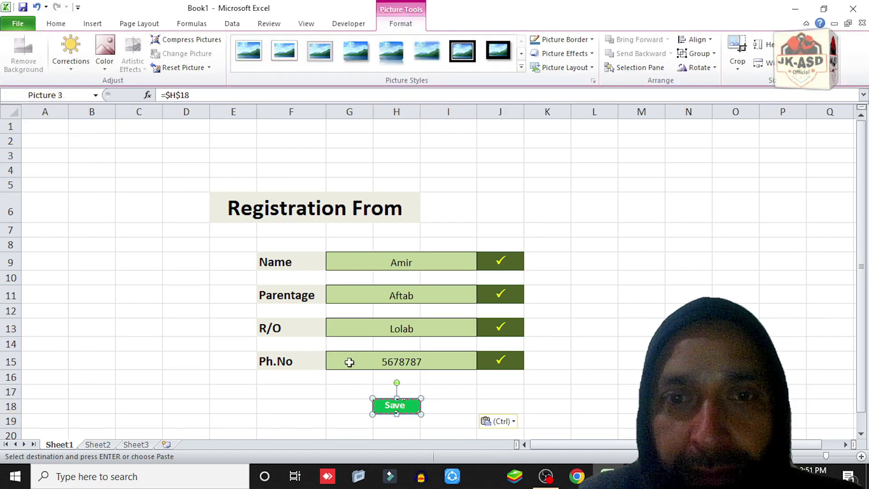
click(449, 405)
key(Escape)
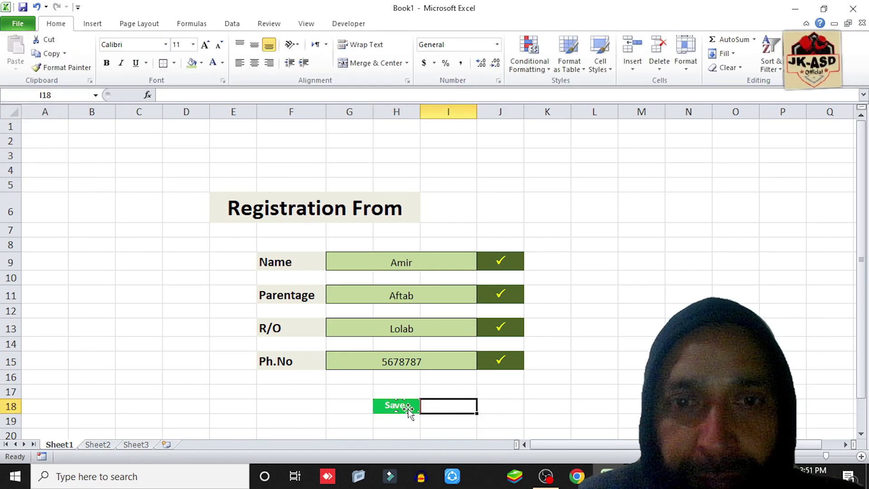
drag(408, 410, 453, 413)
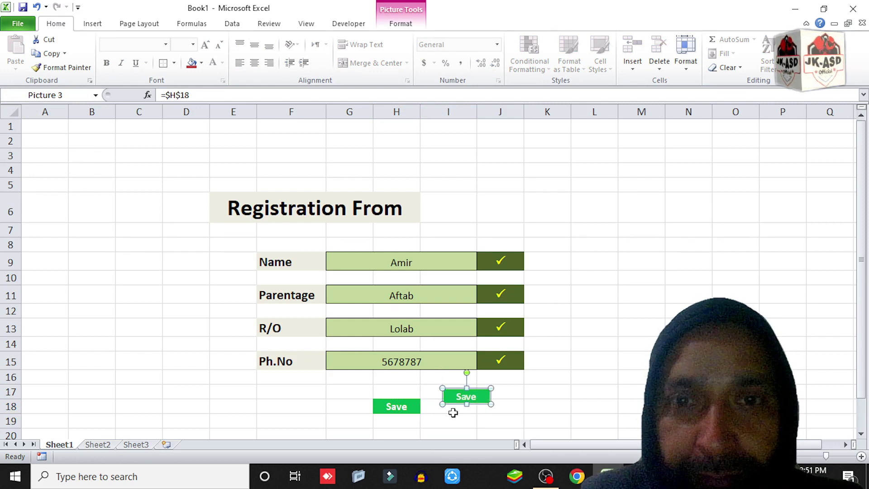
click(399, 408)
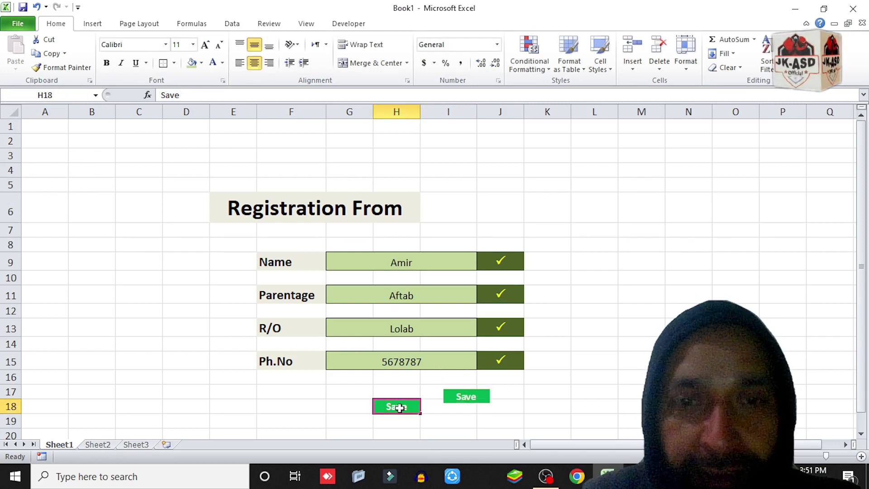
key(ctrl+c)
Paste the copied Save cell into Q134
scroll(590, 433, down, 9)
scroll(590, 433, down, 9)
scroll(795, 406, down, 2)
scroll(798, 398, down, 14)
scroll(799, 397, down, 2)
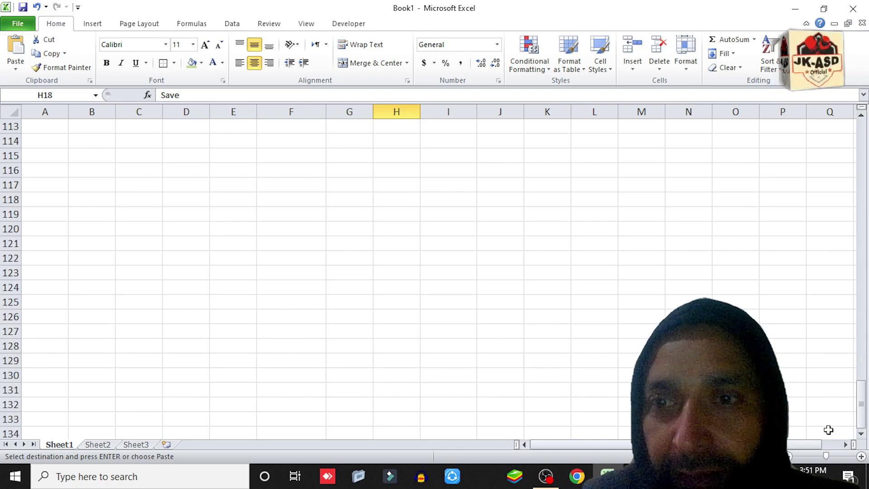
click(827, 432)
key(Return)
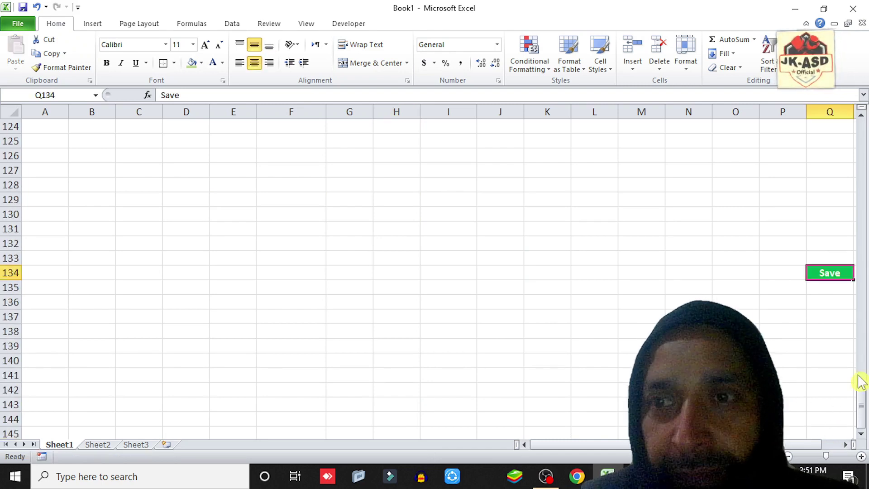
Move the linked Save picture below the Ph.No field and bring up Picture Effects
mouse_move(860, 408)
mouse_down()
mouse_move(848, 256)
mouse_move(858, 156)
mouse_up()
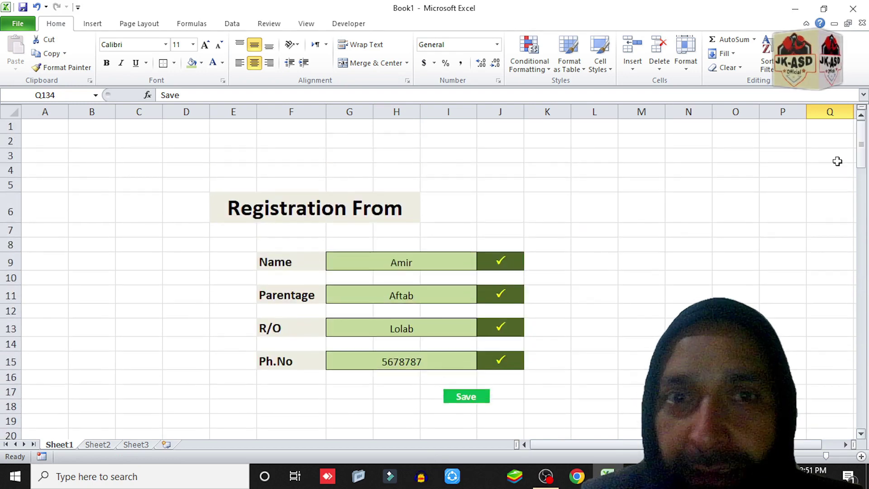
drag(455, 404, 396, 400)
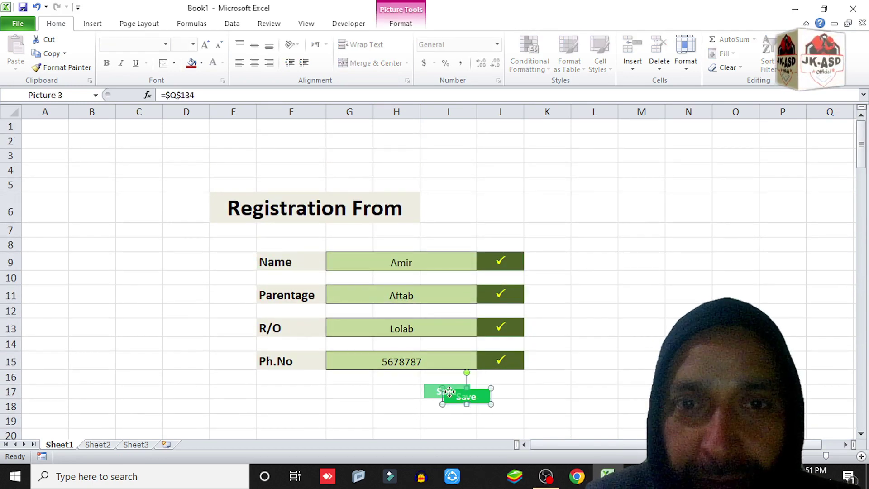
click(400, 23)
click(571, 54)
mouse_move(568, 75)
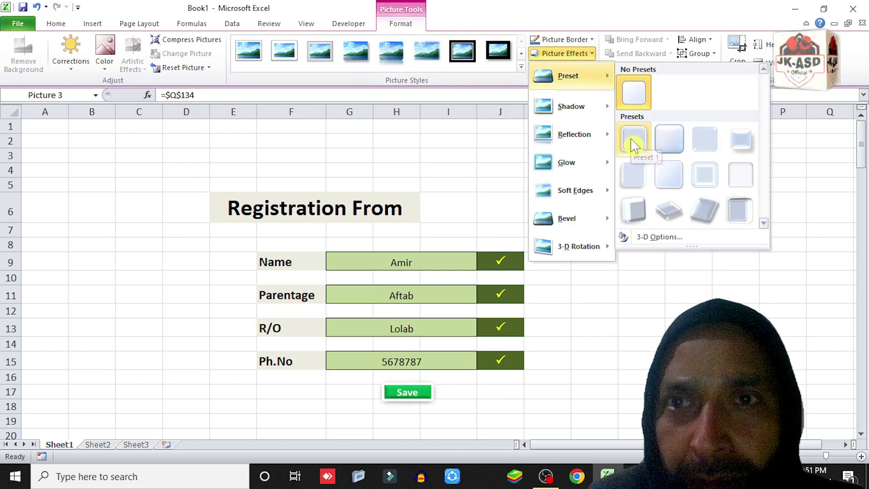
Give the Save picture a 3-D preset effect and change Ph.No to 567888
click(738, 144)
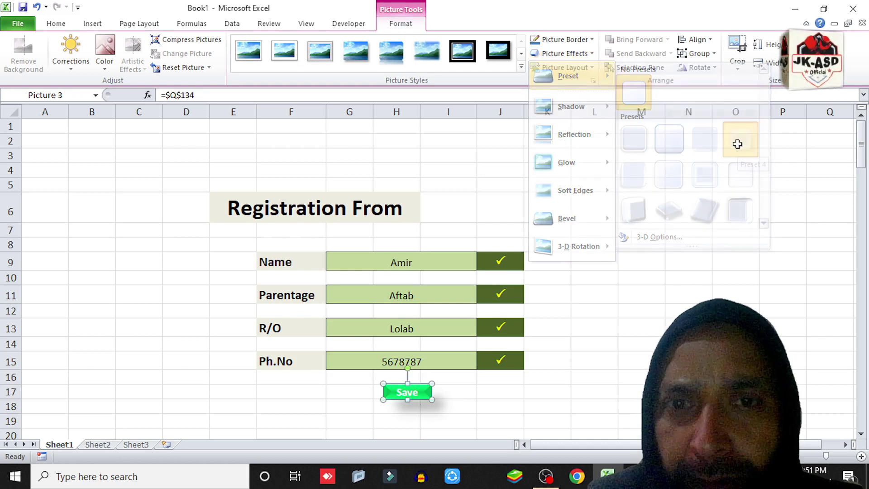
click(586, 372)
click(426, 358)
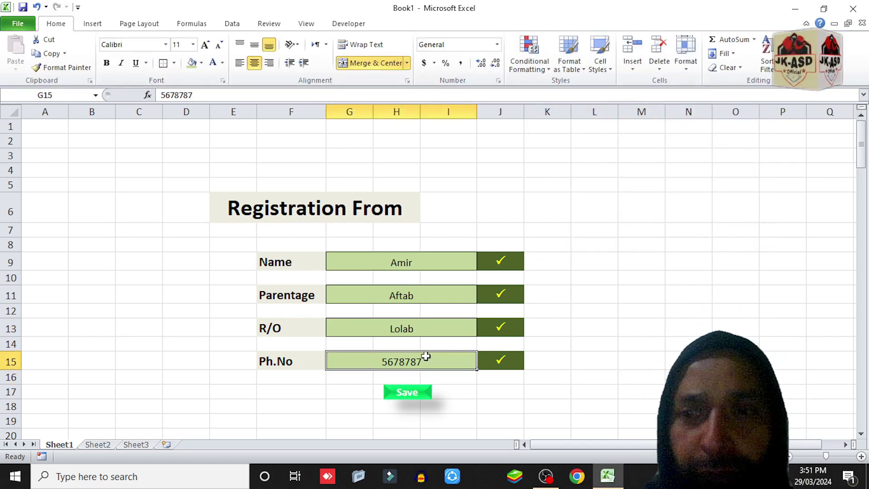
key(Delete)
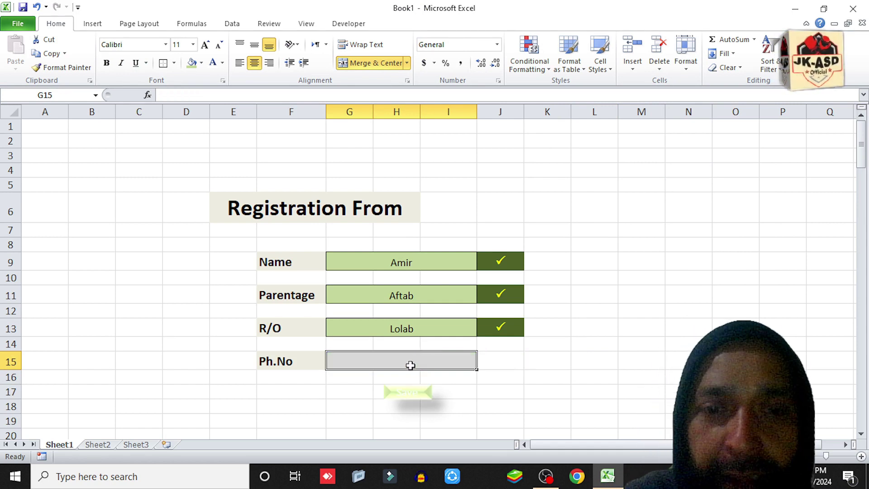
text(567888)
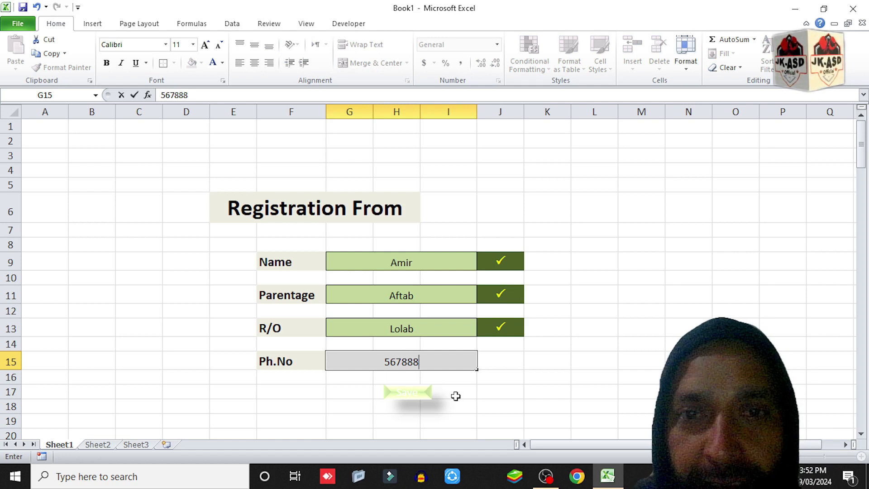
click(461, 398)
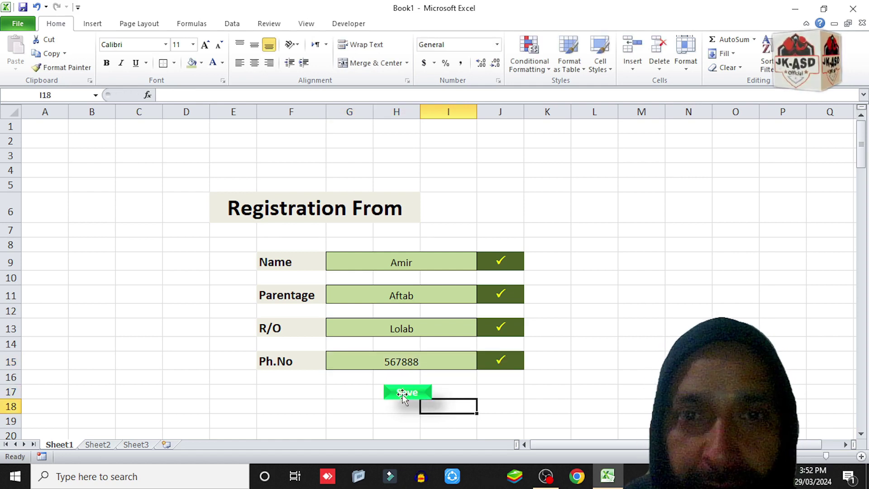
Select G17, glance at Sheet2, and come back to Sheet1
click(338, 393)
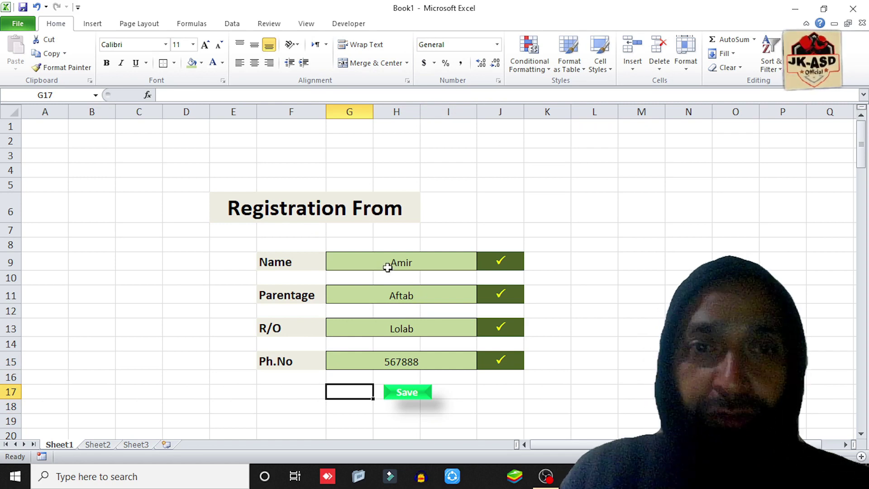
click(100, 445)
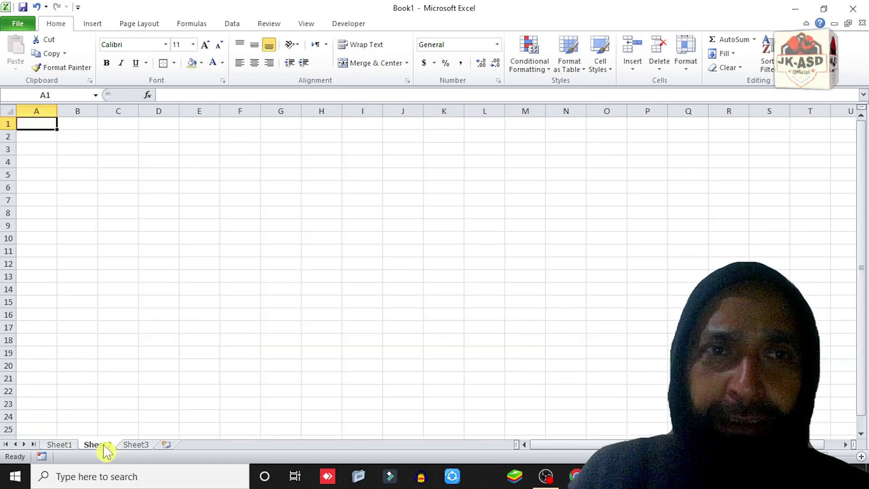
click(60, 445)
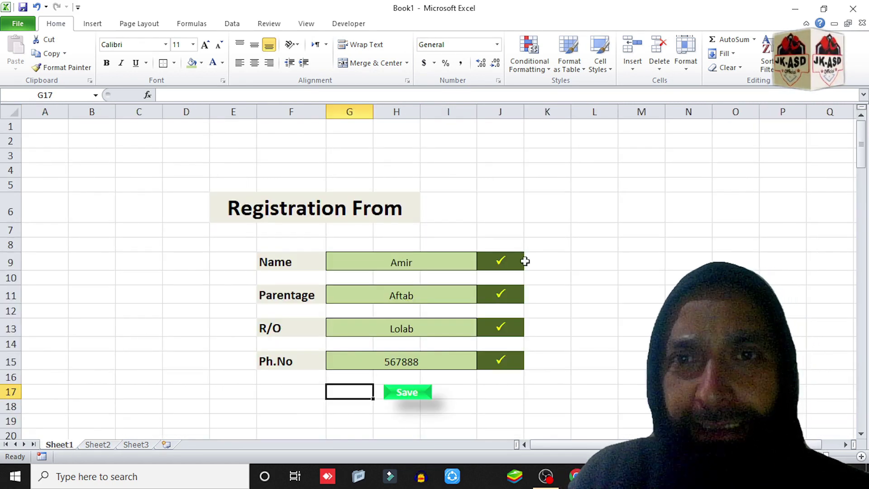
Make a first, misplaced helper formula attempt in cell L8
click(592, 245)
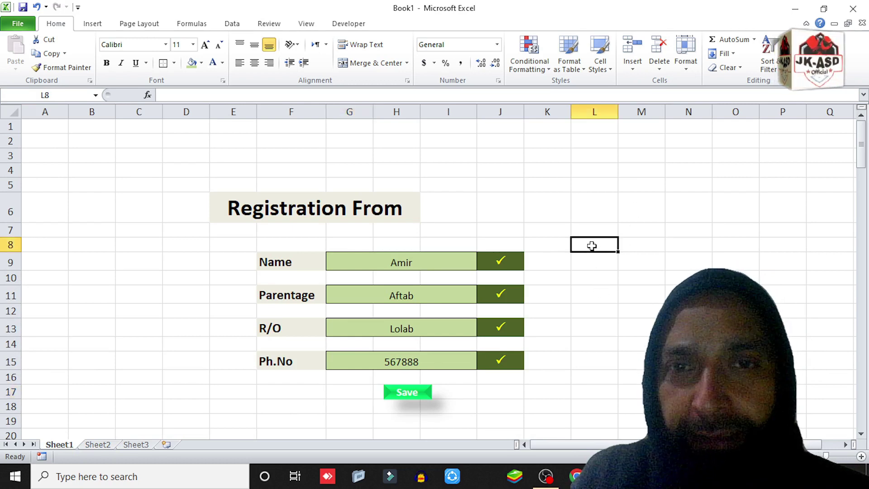
text(=)
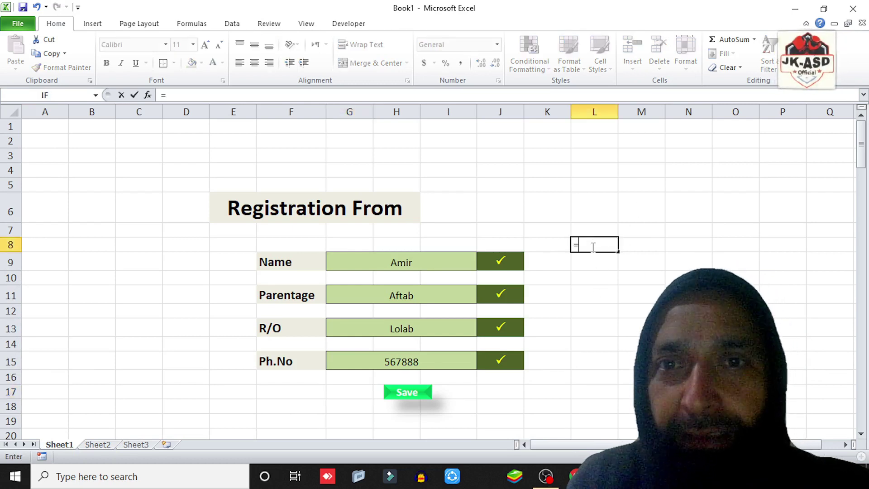
click(402, 263)
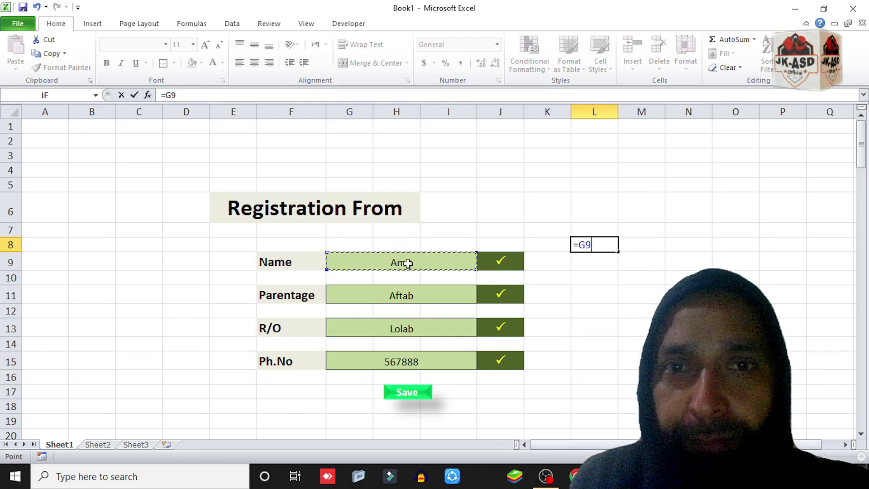
click(587, 263)
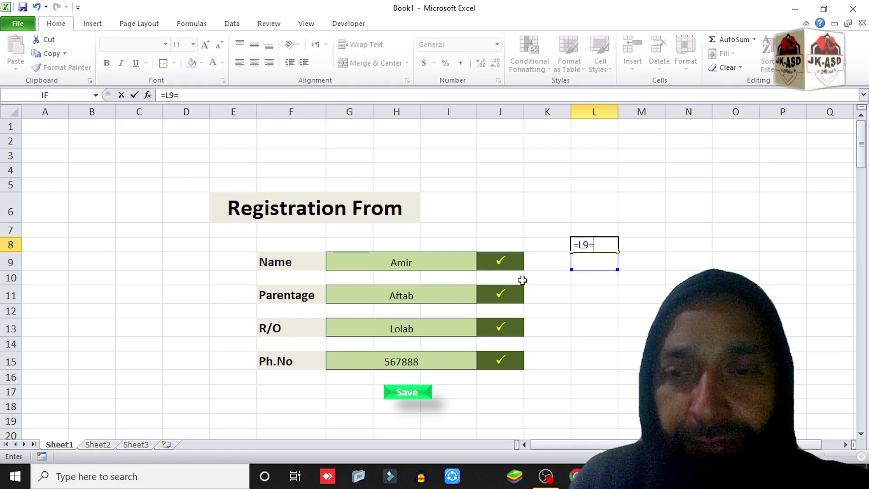
key(Return)
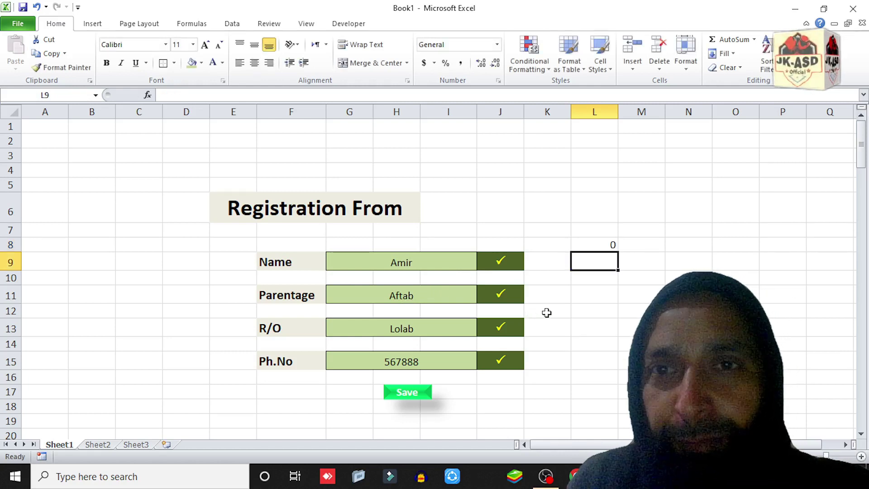
click(599, 281)
click(605, 247)
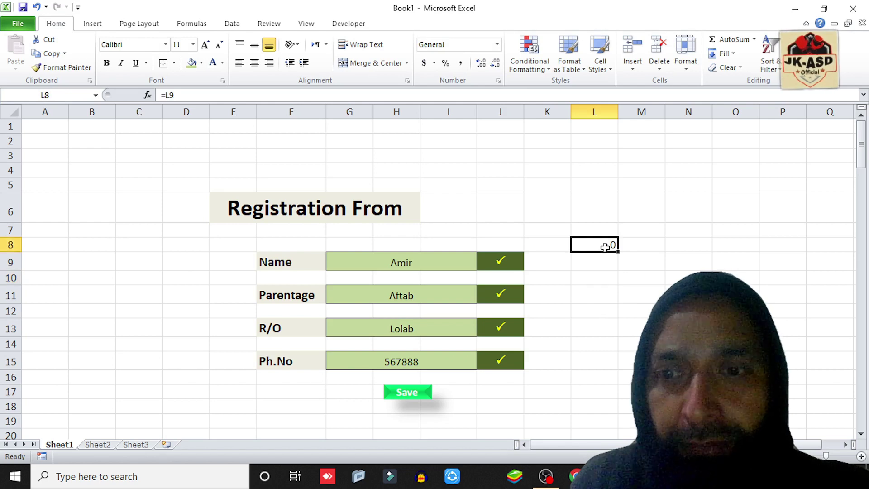
Link L9 to the Name field (=G9) and L10 to Parentage (=G11)
click(597, 262)
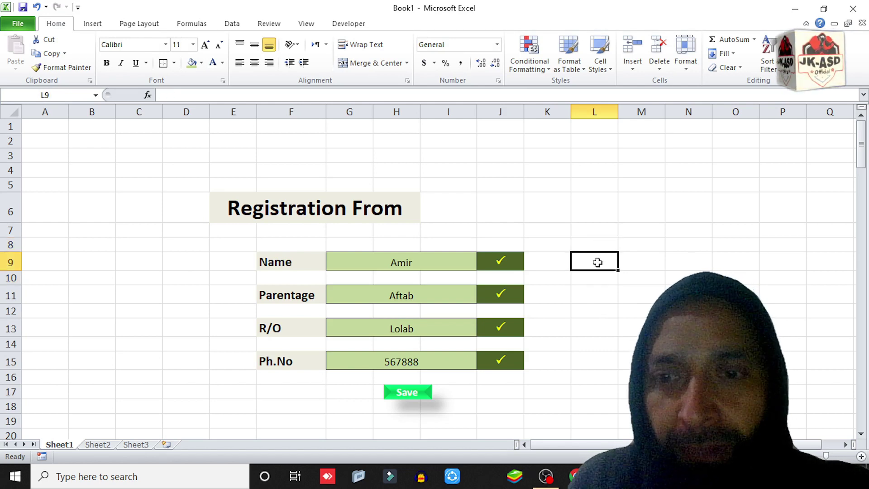
text(=)
click(408, 261)
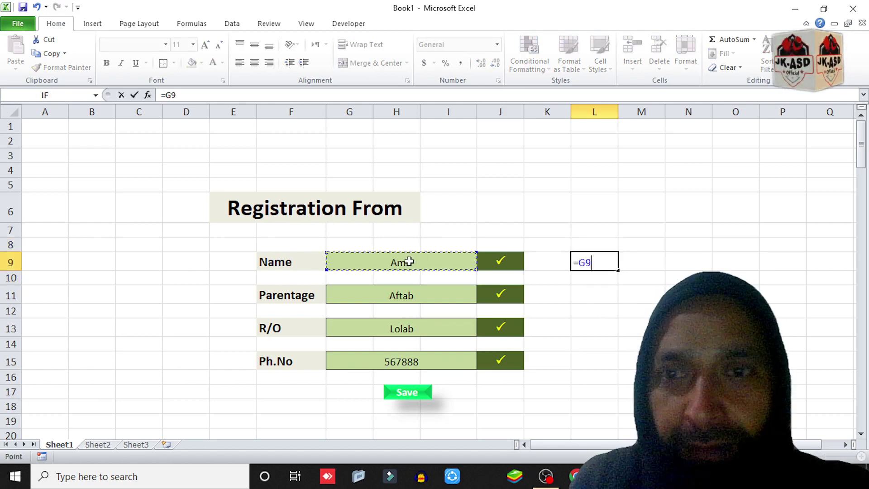
key(Return)
click(573, 296)
click(587, 281)
text(=)
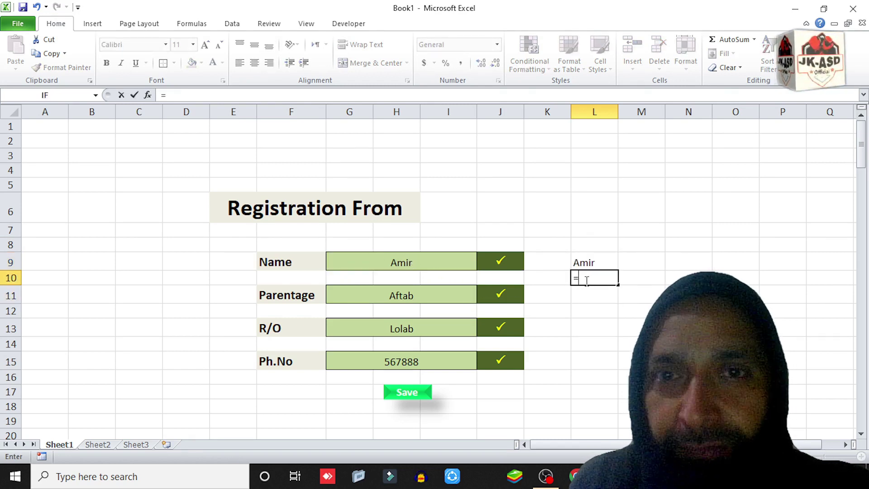
click(433, 298)
key(Return)
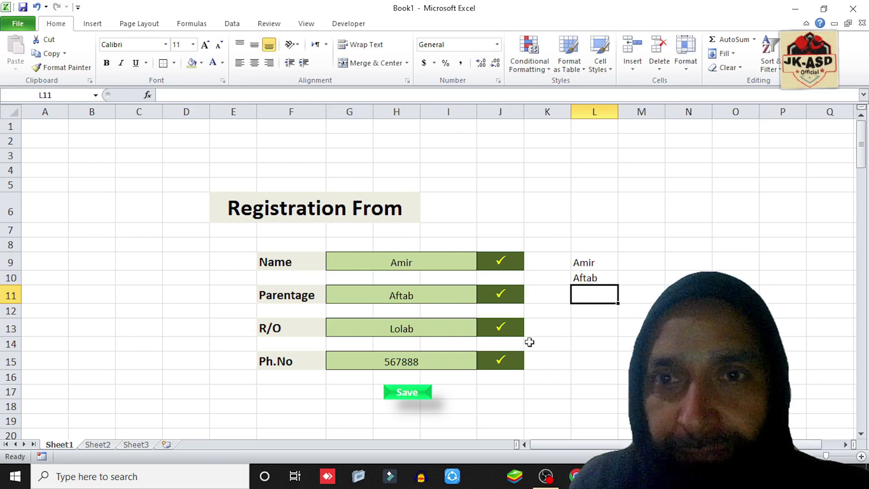
Link L11 to the R/O field (=G13) and L12 to Ph.No (=G15)
text(=)
click(420, 330)
key(Return)
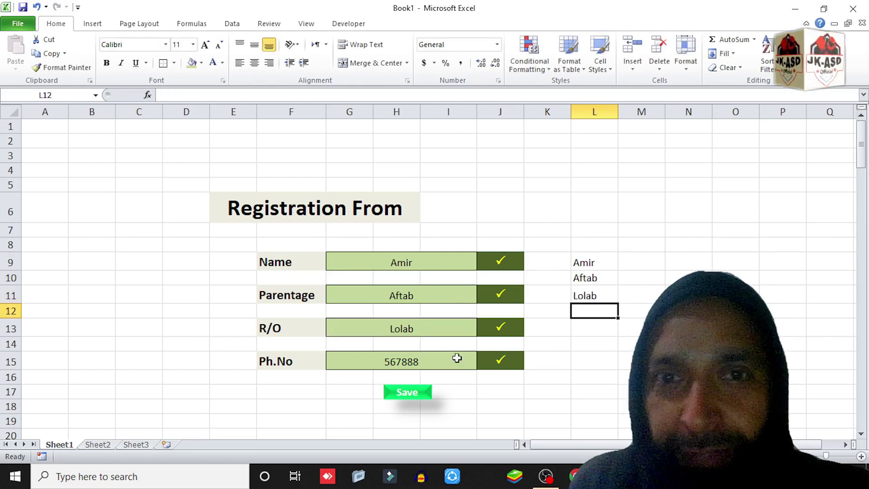
text(=)
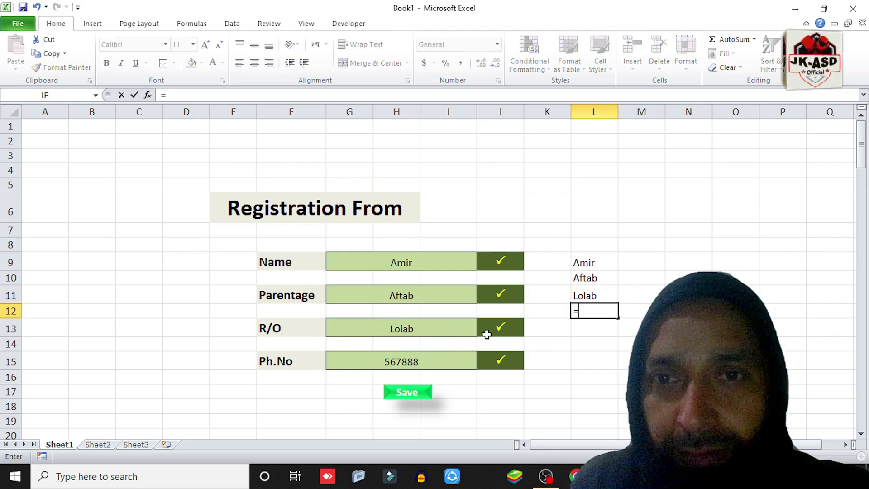
click(418, 362)
key(Return)
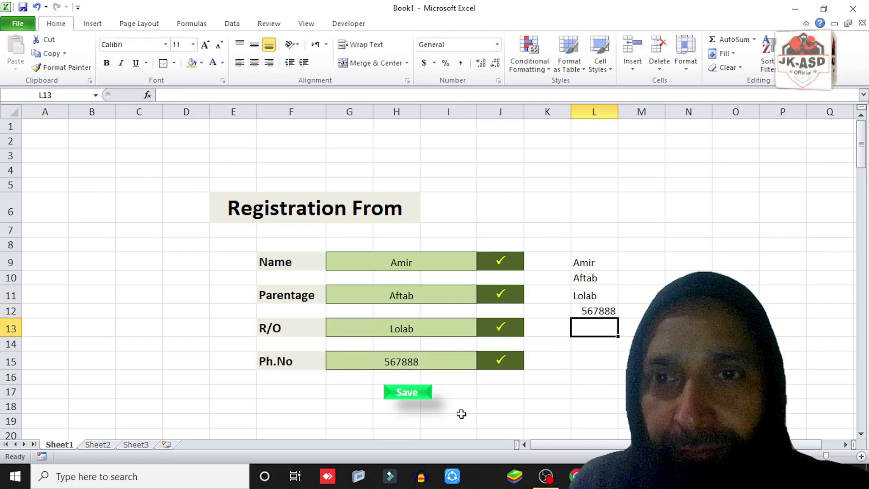
click(498, 404)
Change the Parentage entry to Akram
click(393, 301)
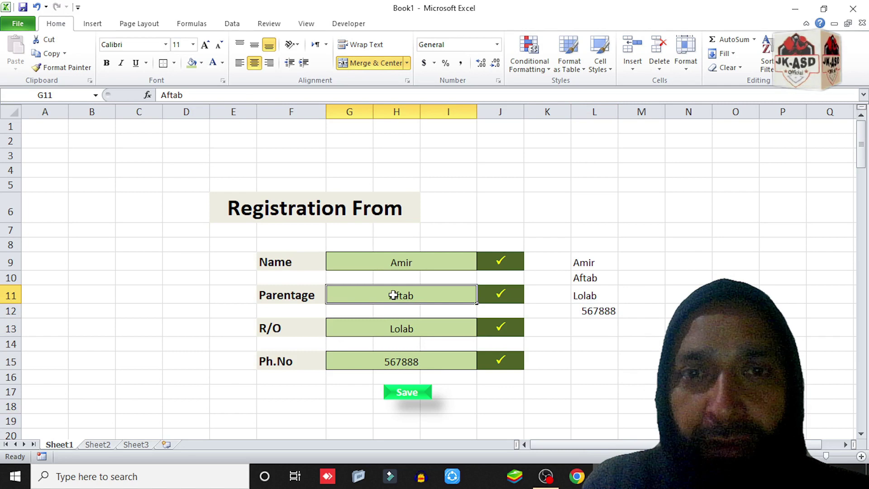
text(Akram)
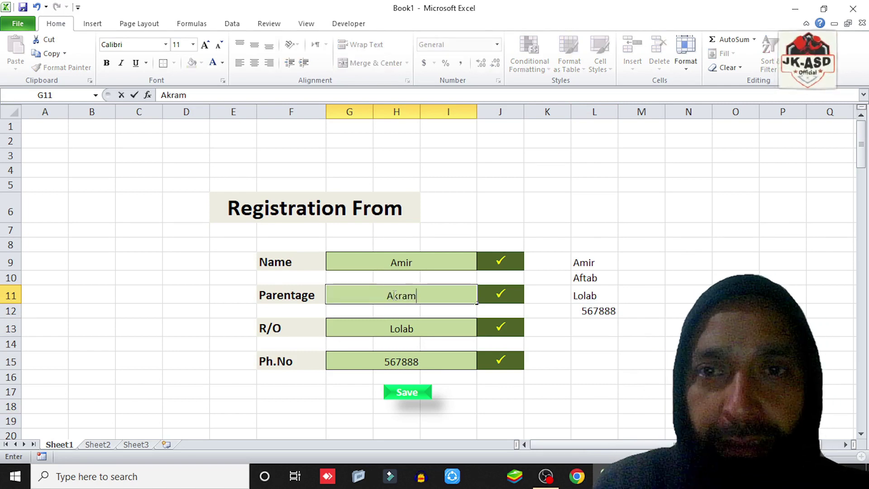
click(402, 326)
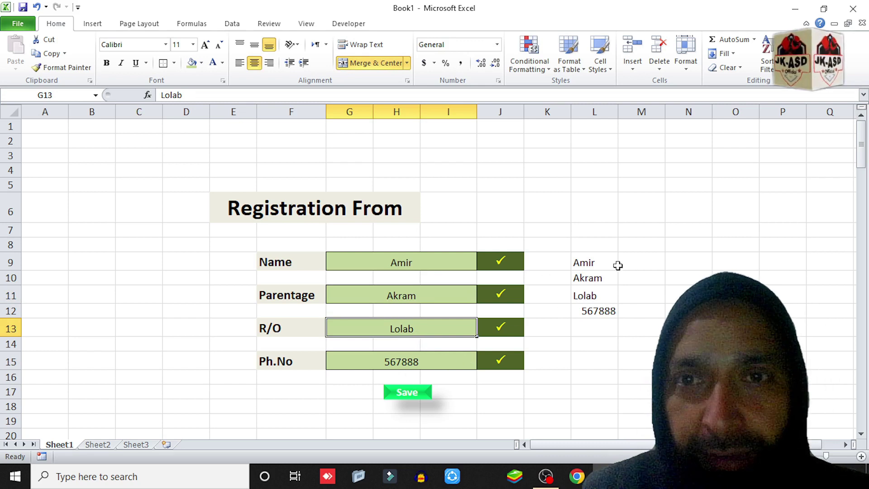
Centre-align the helper cells L9:L12
drag(586, 261, 598, 313)
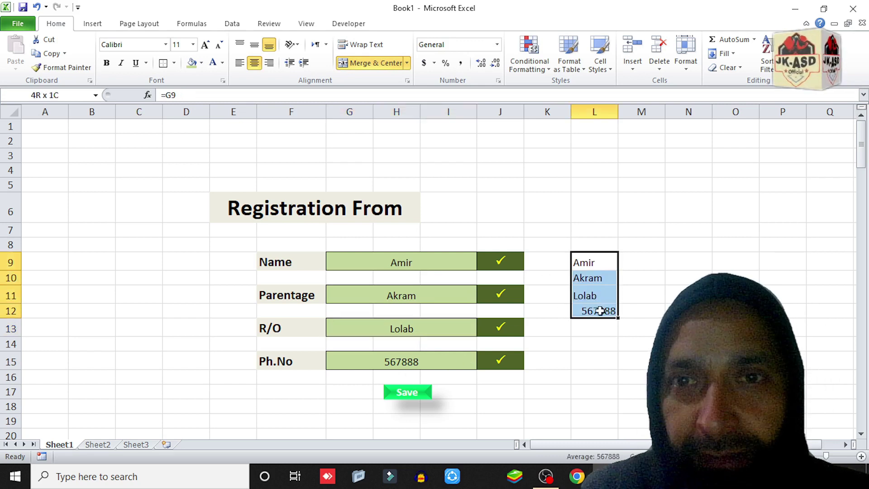
click(254, 64)
click(648, 311)
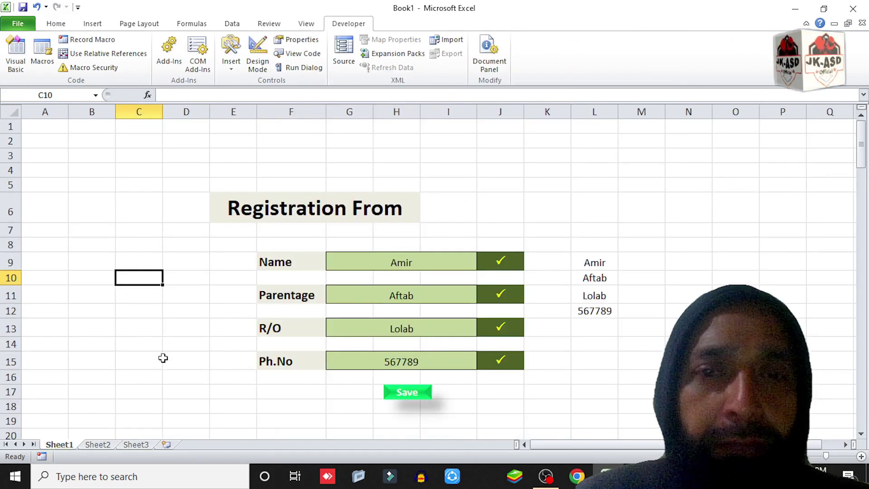
click(200, 336)
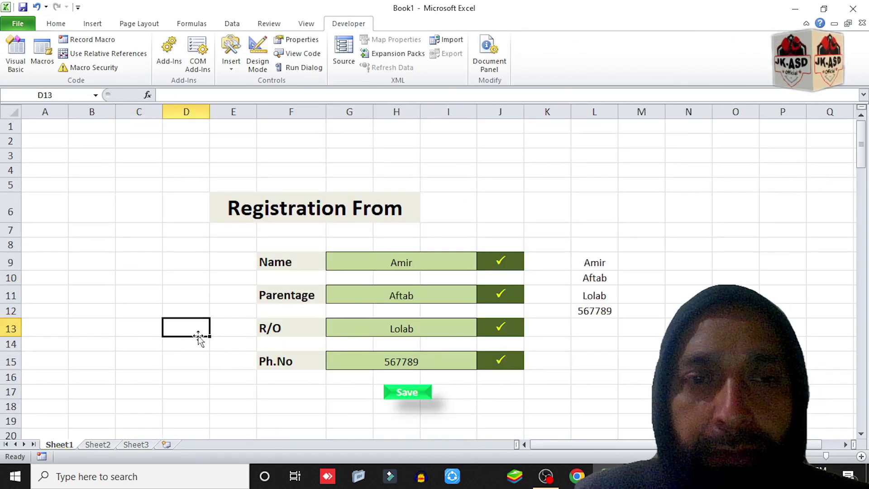
Check the Name, Parentage, residence and phone entries on the form
click(407, 264)
click(402, 296)
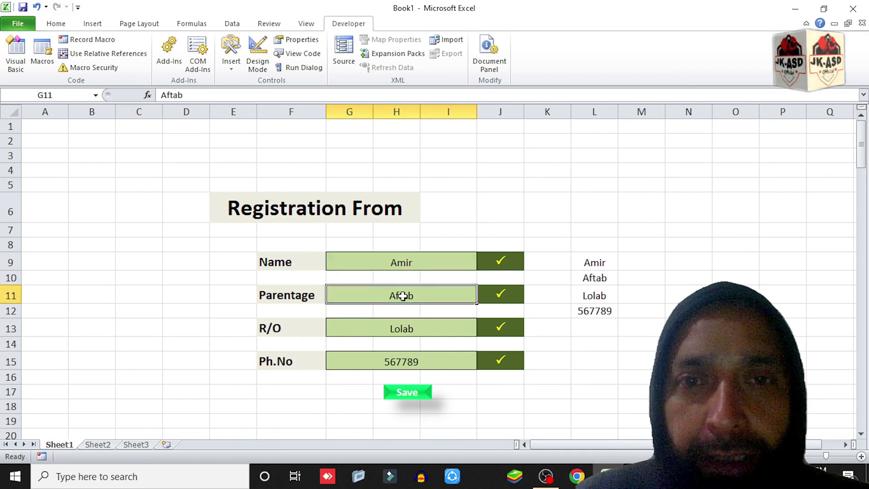
click(400, 328)
click(399, 365)
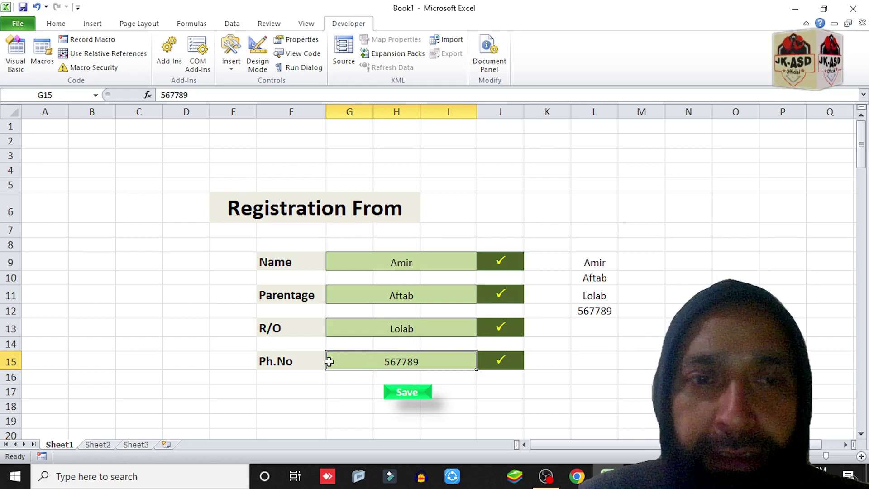
On Sheet2, enter headers Name, Parentage, Residence and Ph No in A1:D1
click(102, 443)
click(85, 130)
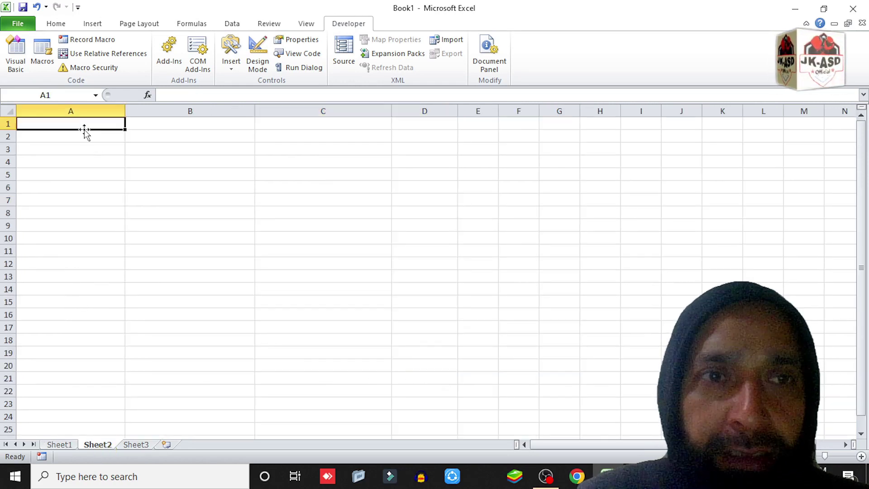
text(Nam)
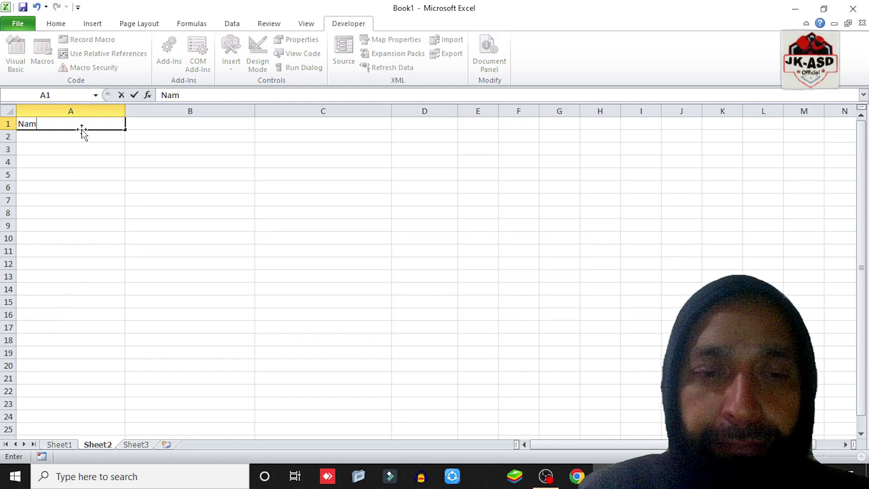
text(e)
key(Tab)
text(Pa)
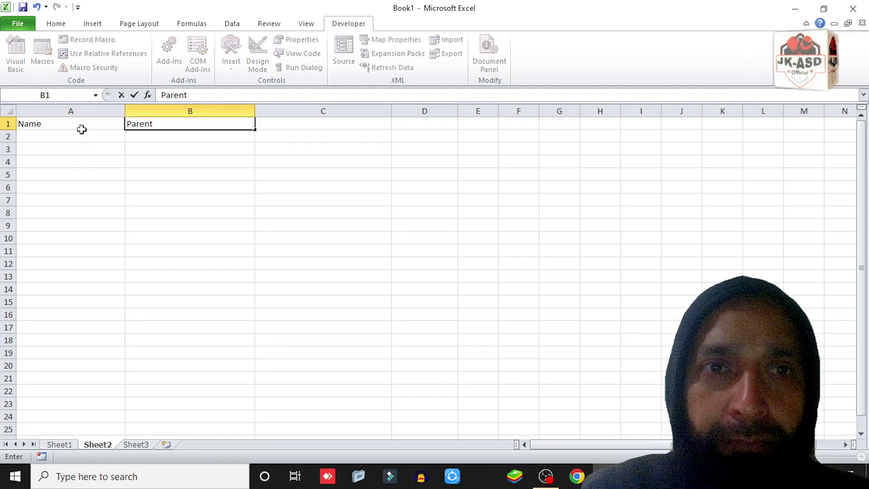
key(Tab)
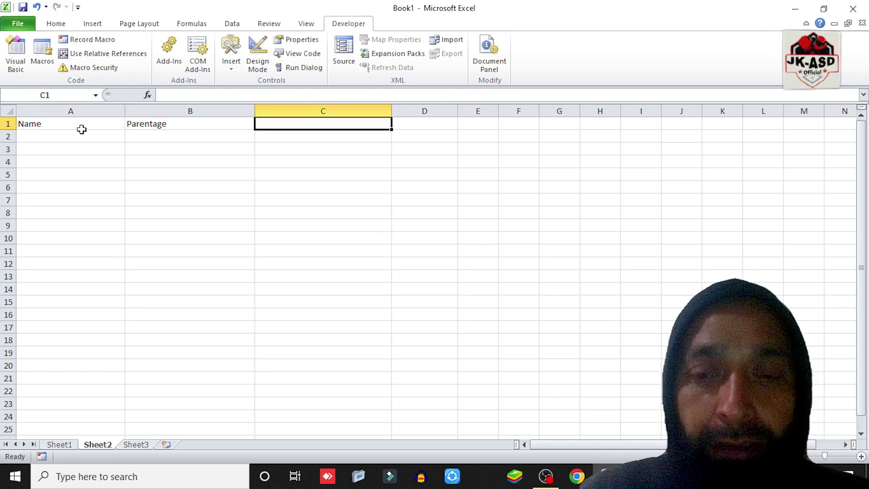
text(Residence)
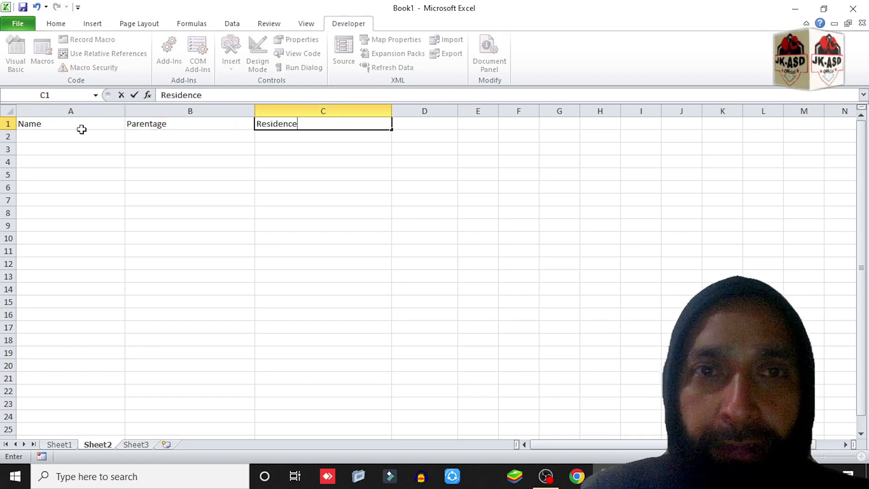
key(Tab)
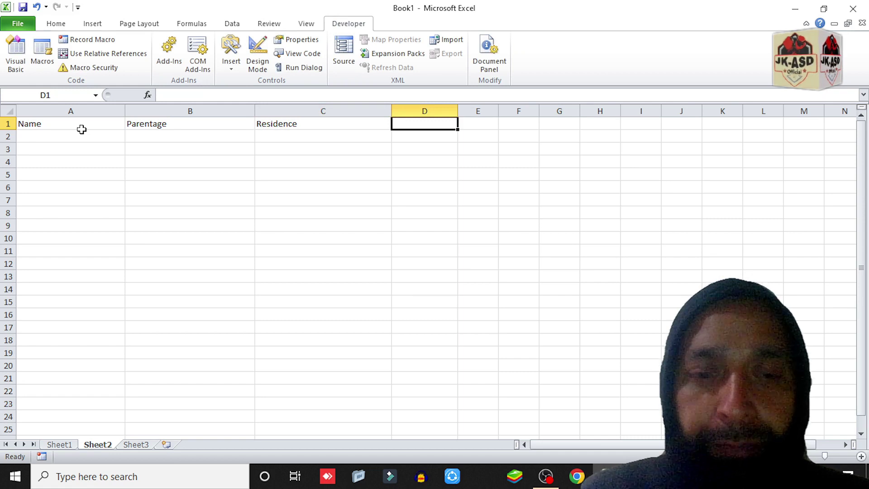
text(Ph No)
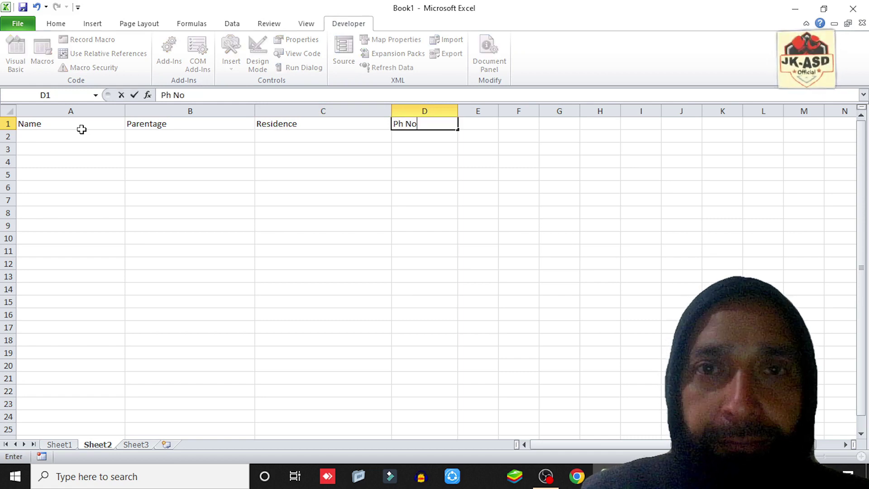
click(43, 199)
Make A1:D1 bold, green-filled, centred and larger, then return to Sheet1
drag(418, 127, 80, 124)
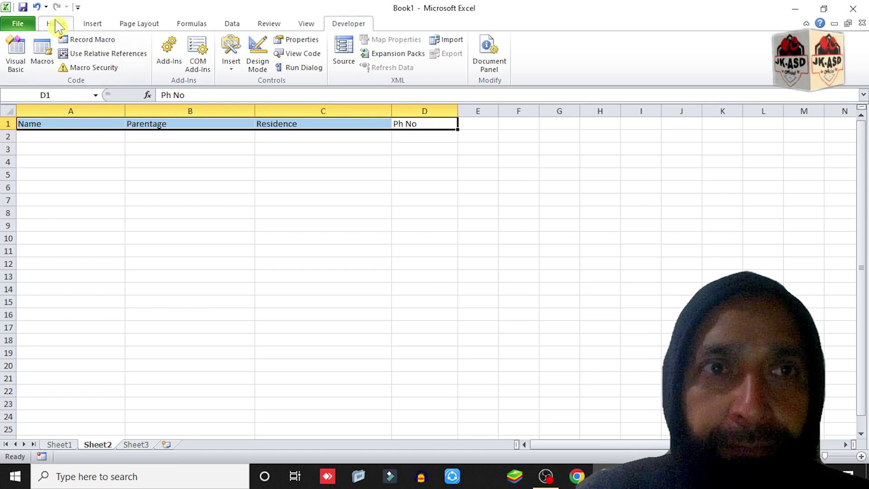
click(55, 25)
click(106, 63)
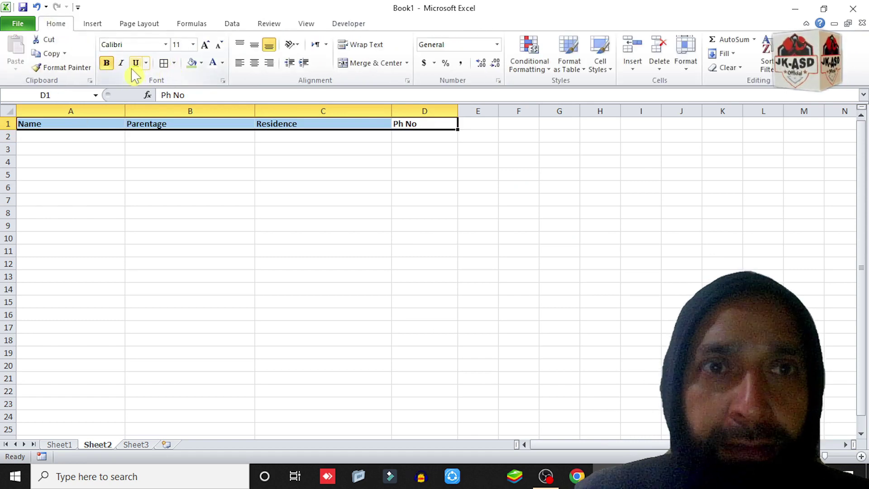
click(192, 62)
click(253, 62)
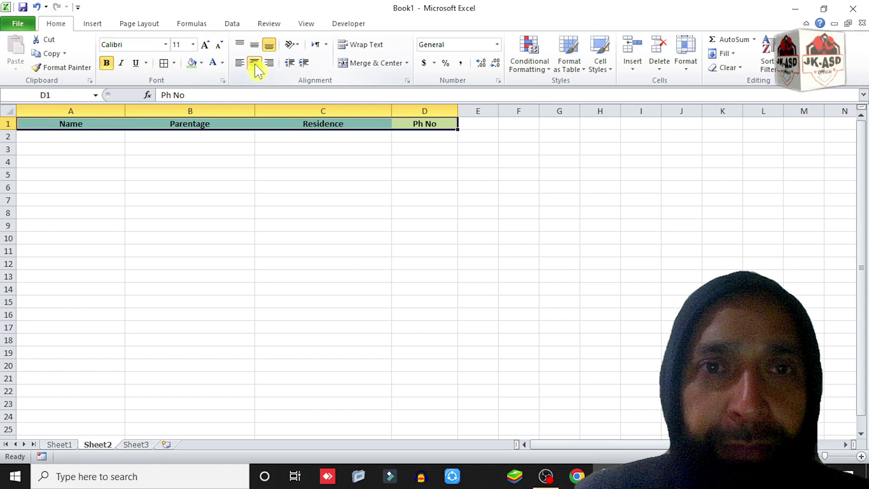
click(206, 44)
click(206, 44)
click(206, 44)
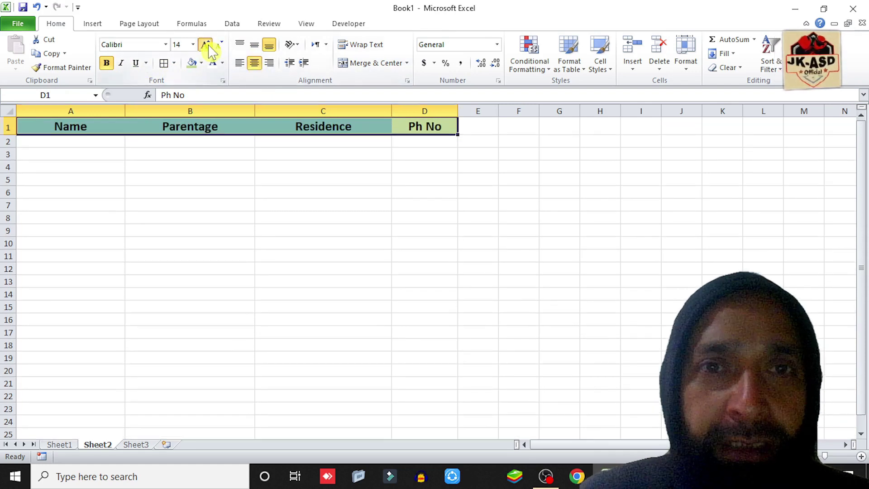
click(183, 181)
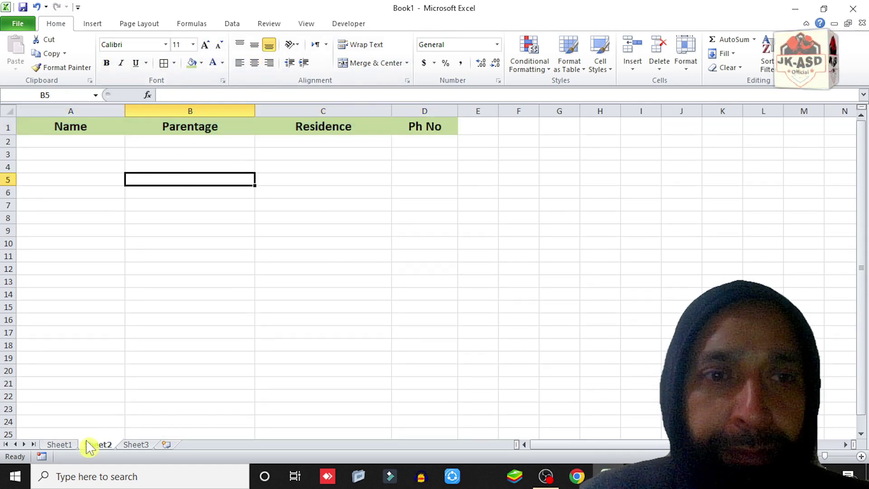
click(59, 445)
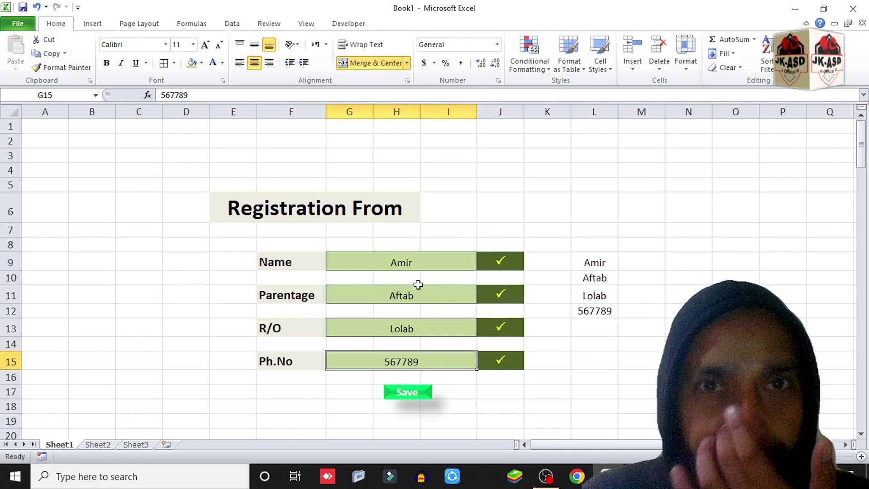
Tick Developer under Main Tabs in Excel Options' Customize Ribbon and confirm with OK
click(352, 27)
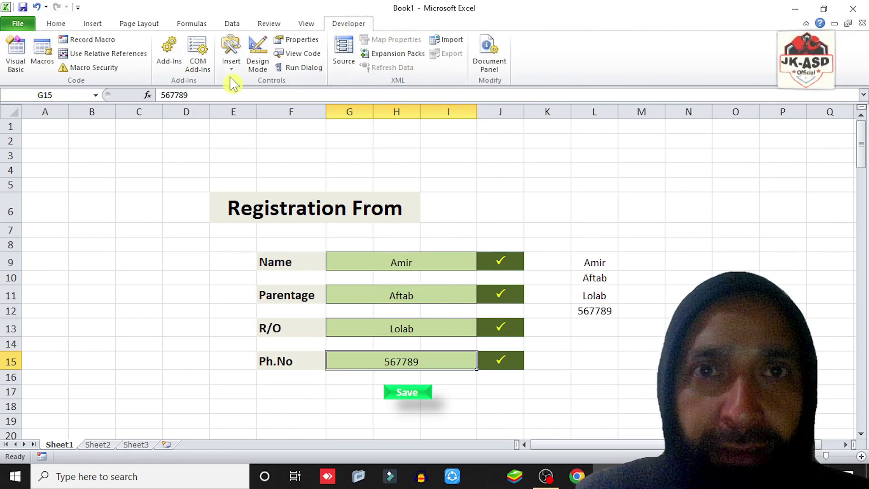
click(18, 24)
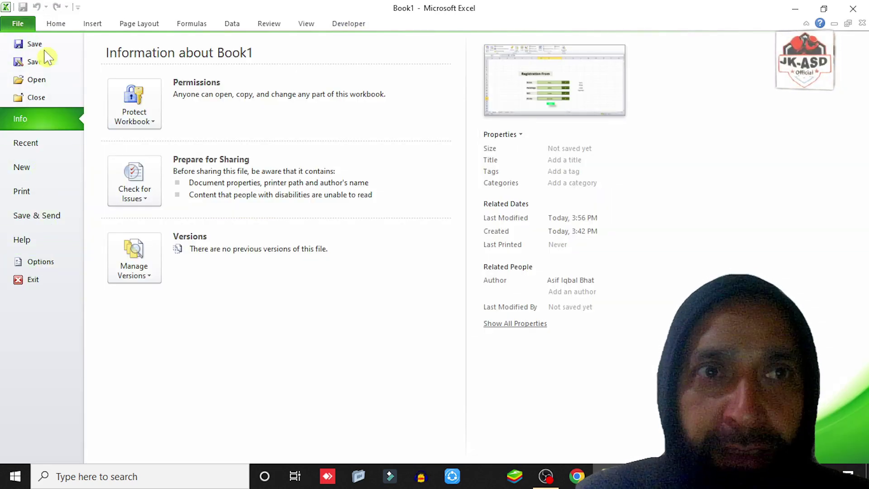
click(43, 262)
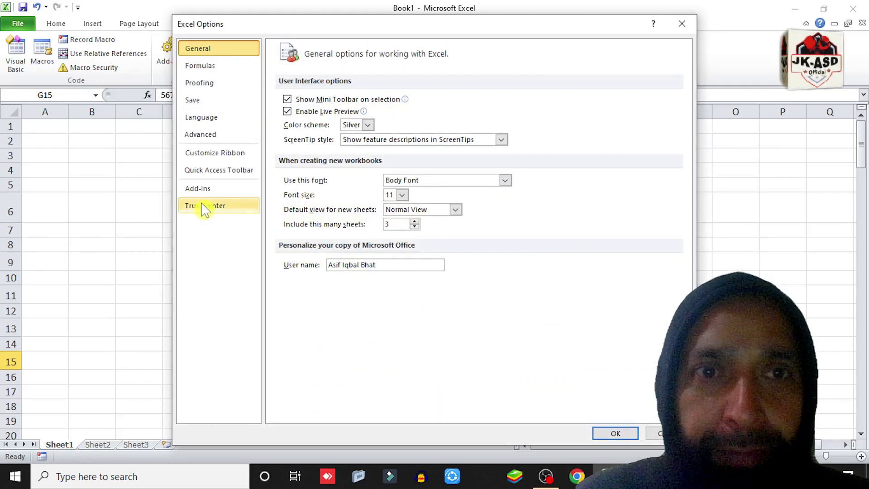
click(214, 154)
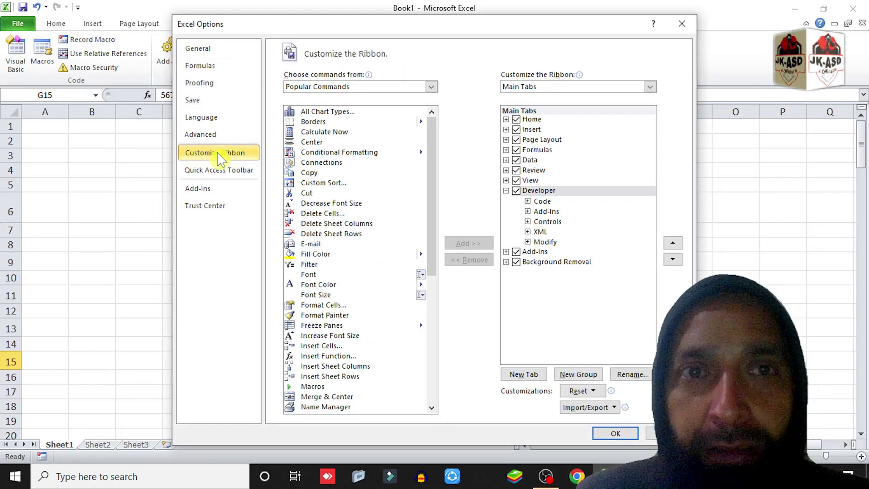
click(516, 191)
click(506, 190)
click(616, 433)
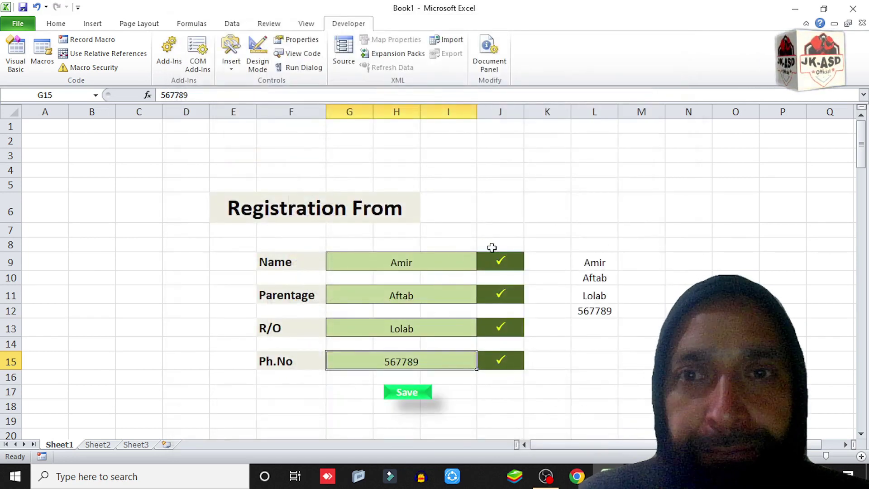
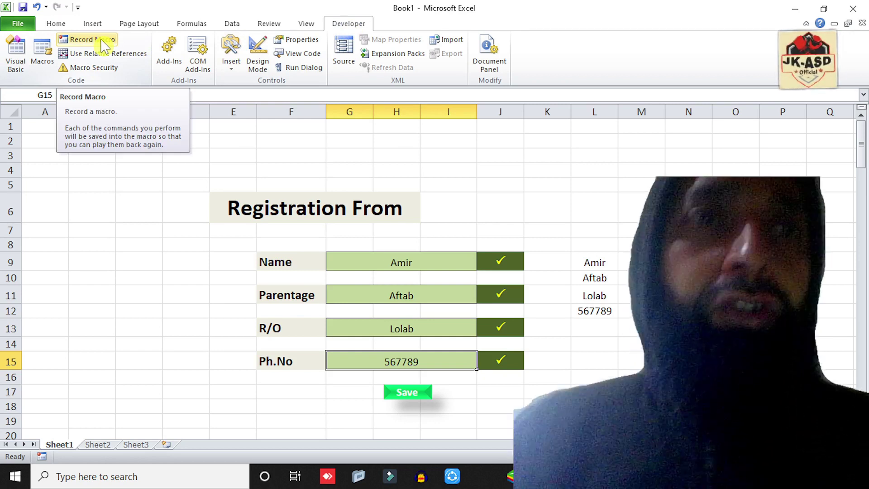
Start recording a new macro named Submitdata, stored in This Workbook
click(103, 44)
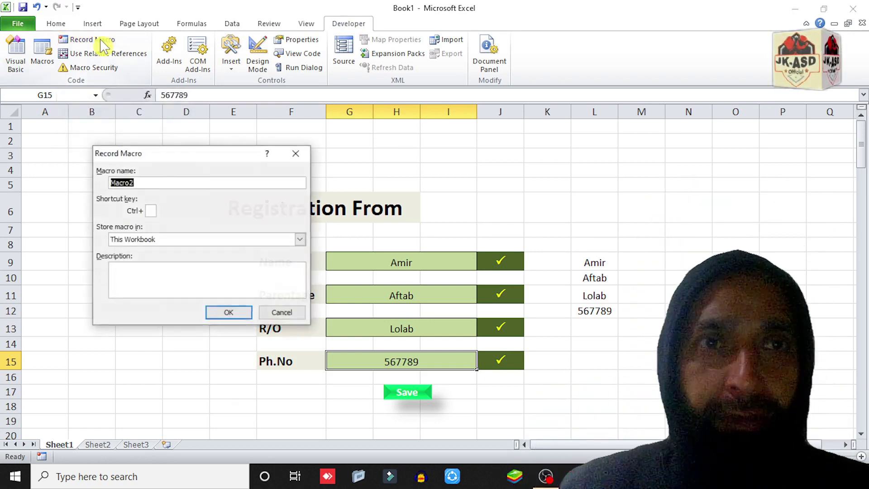
text(Submitdata)
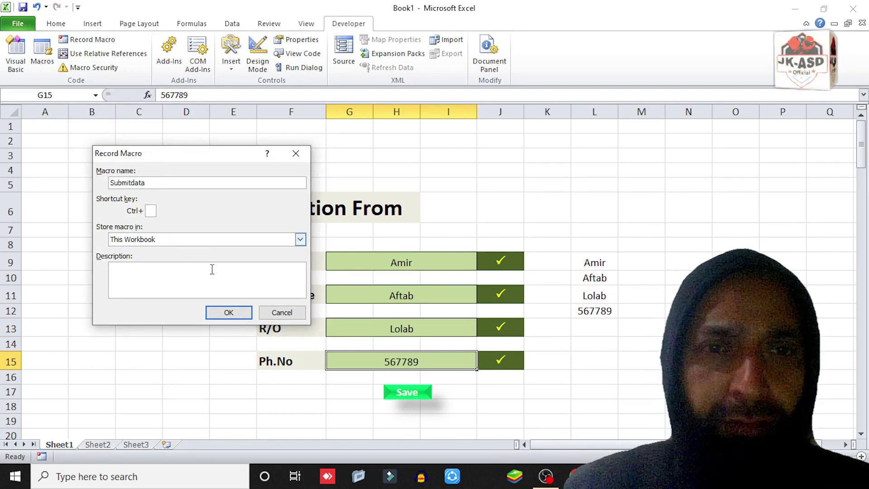
click(232, 313)
click(231, 317)
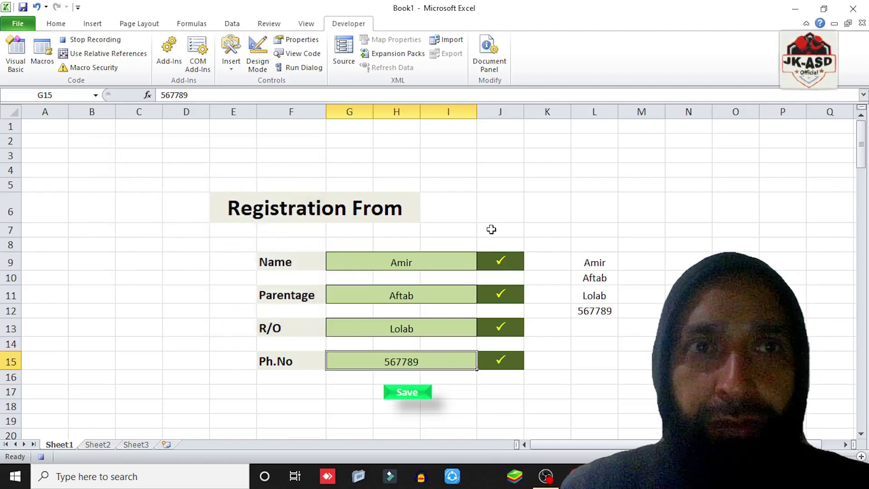
Copy the linked form values in L9:L12 and switch to Sheet2
drag(589, 262, 597, 310)
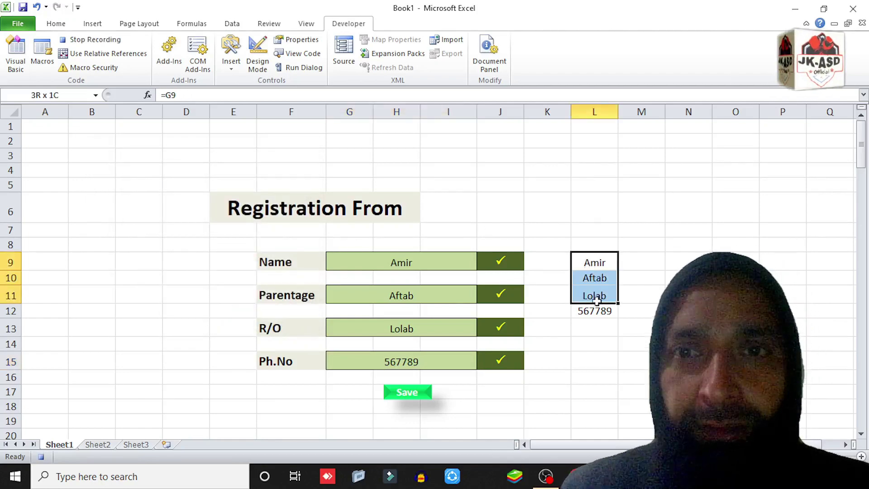
key(ctrl+c)
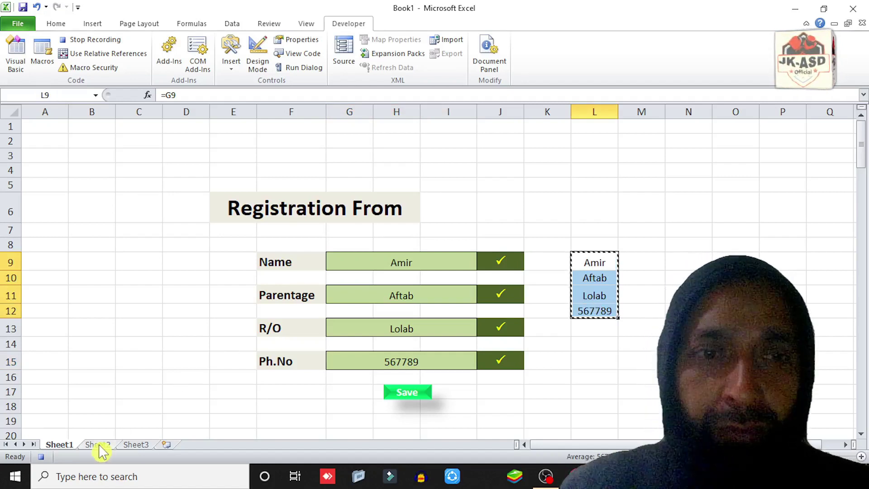
click(98, 445)
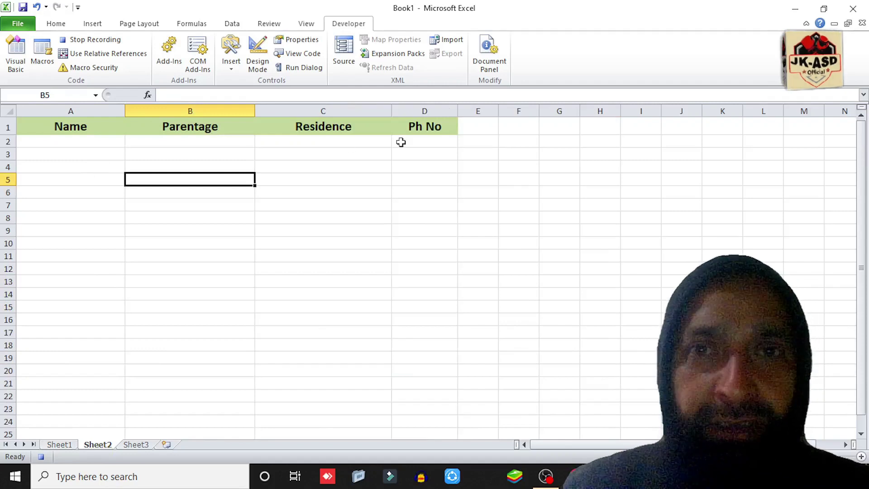
Jump around Sheet2's table with Ctrl+arrow keys, ending back at cell A1
click(484, 131)
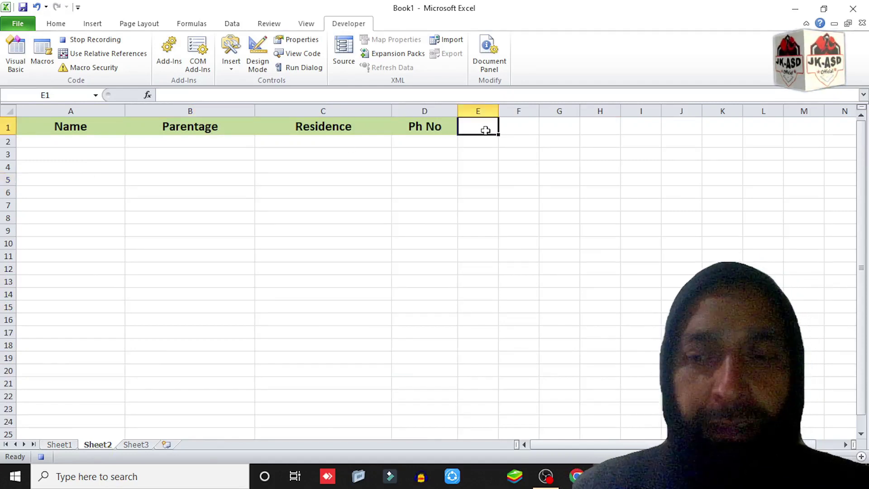
key(ctrl+Right)
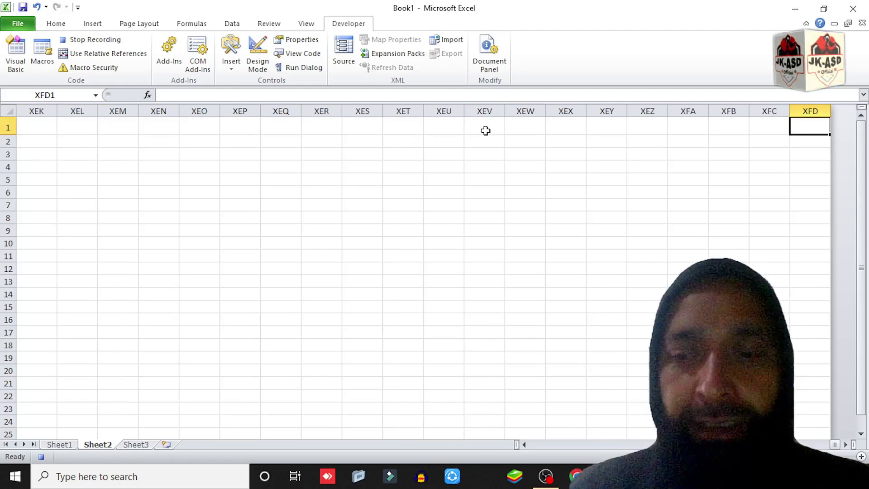
key(ctrl+Down)
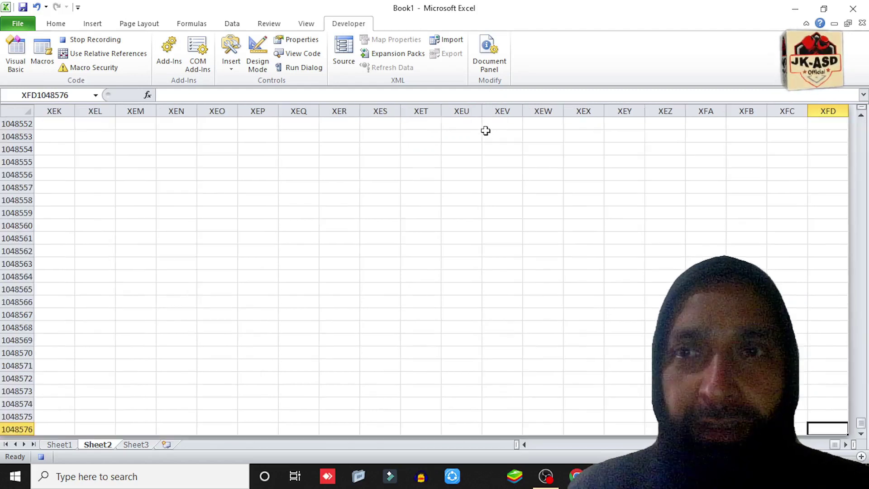
key(ctrl+Left)
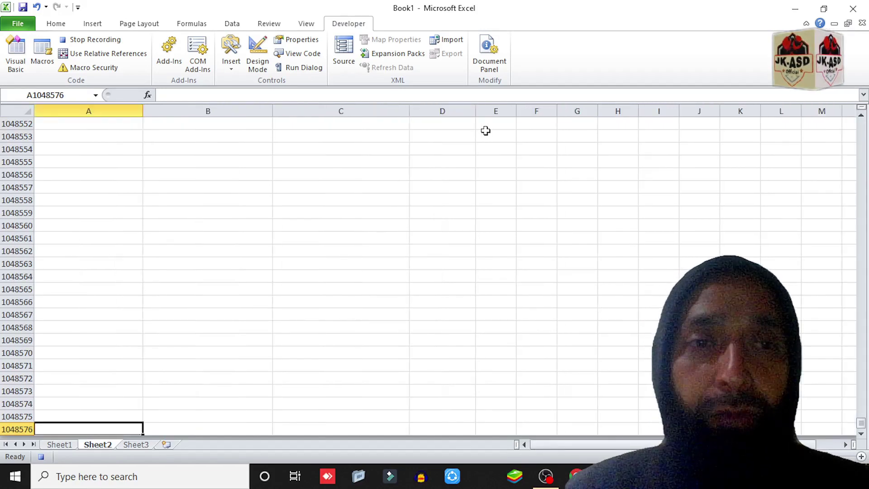
key(ctrl+Up)
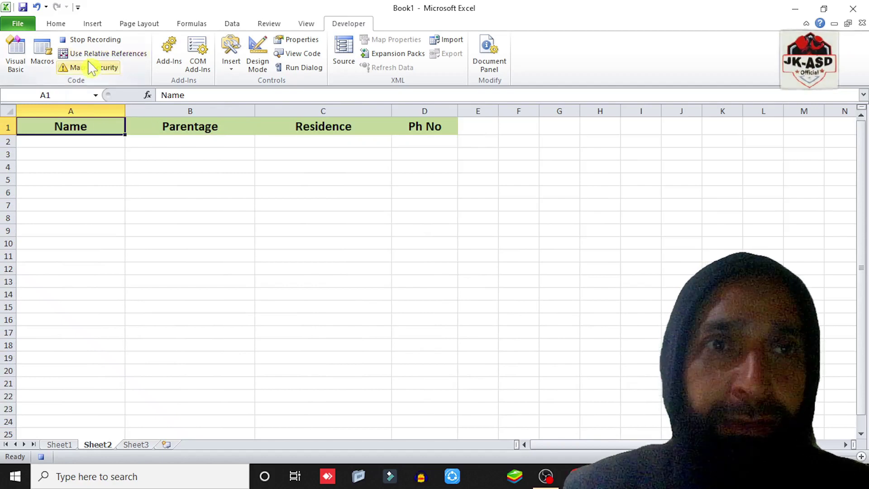
With relative references on, paste the copied values transposed into row 2, then turn relative references off
click(116, 55)
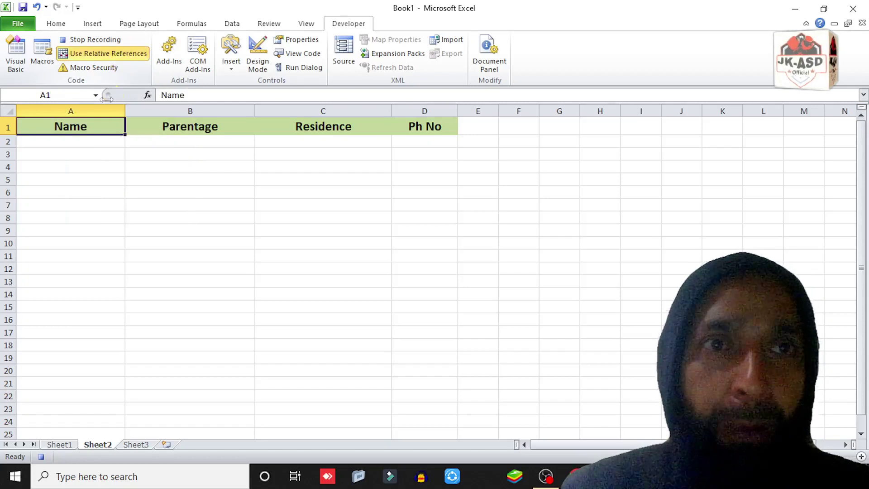
key(Return)
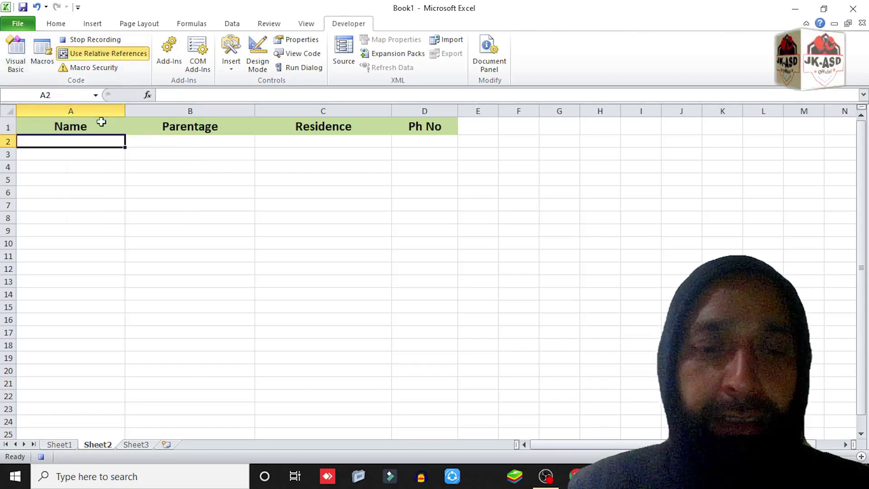
key(ctrl+alt+v)
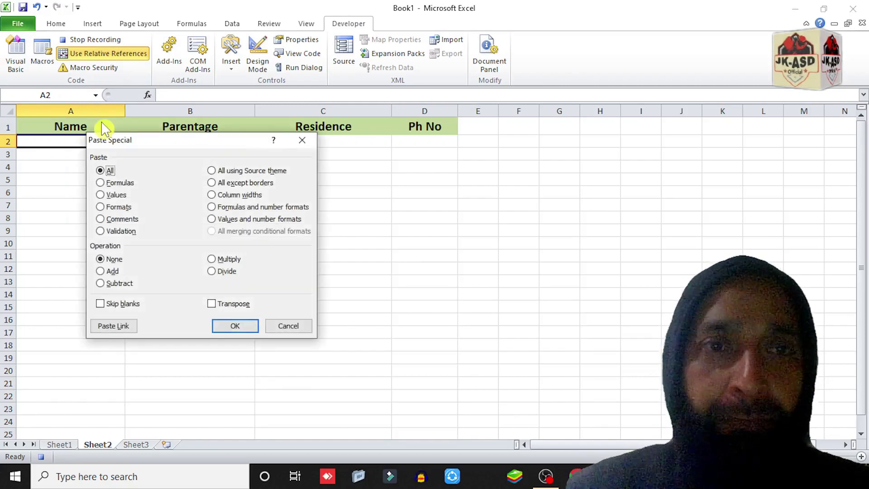
click(111, 195)
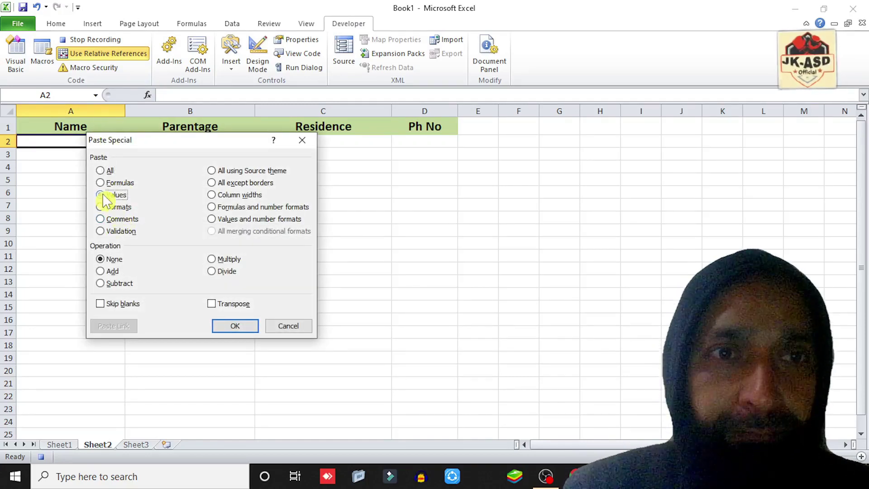
click(213, 304)
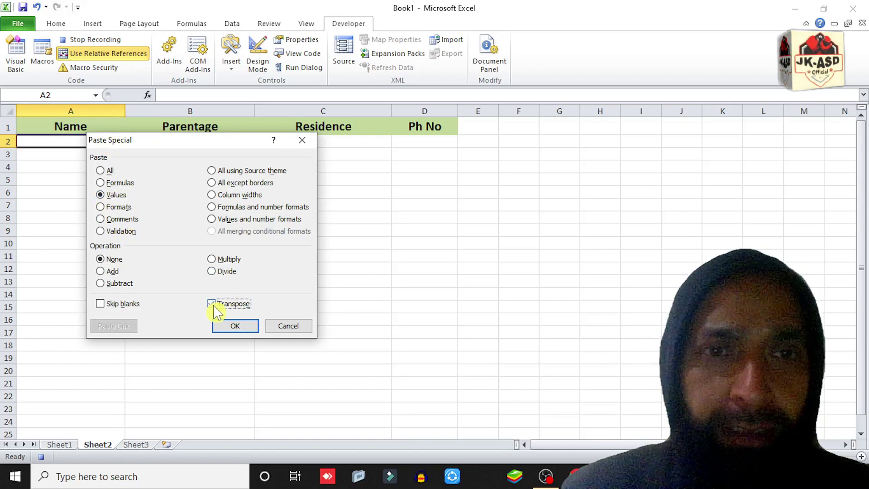
click(233, 327)
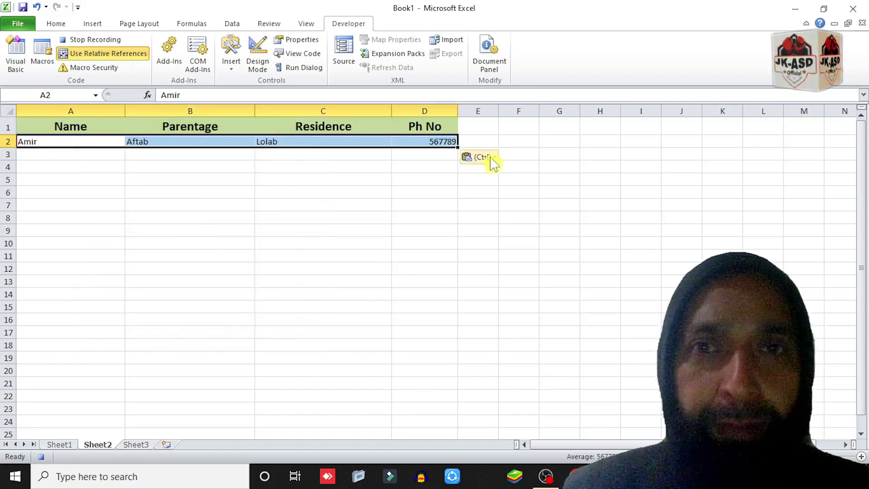
click(504, 142)
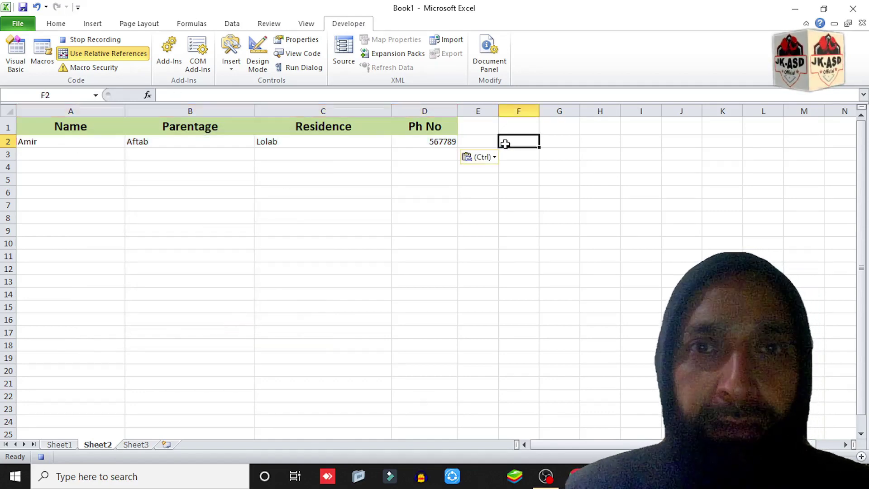
click(118, 54)
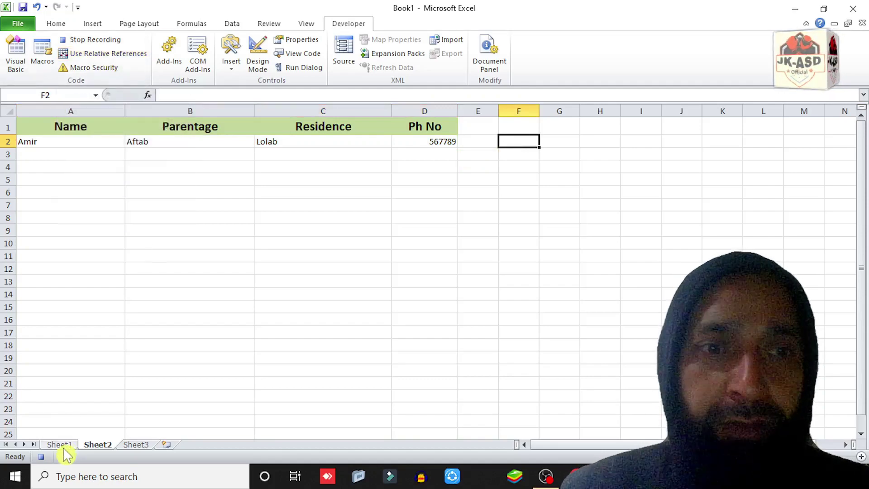
click(59, 444)
Clear the form's entry cells G9, G11, G13 and G15, then stop the macro recording
click(416, 265)
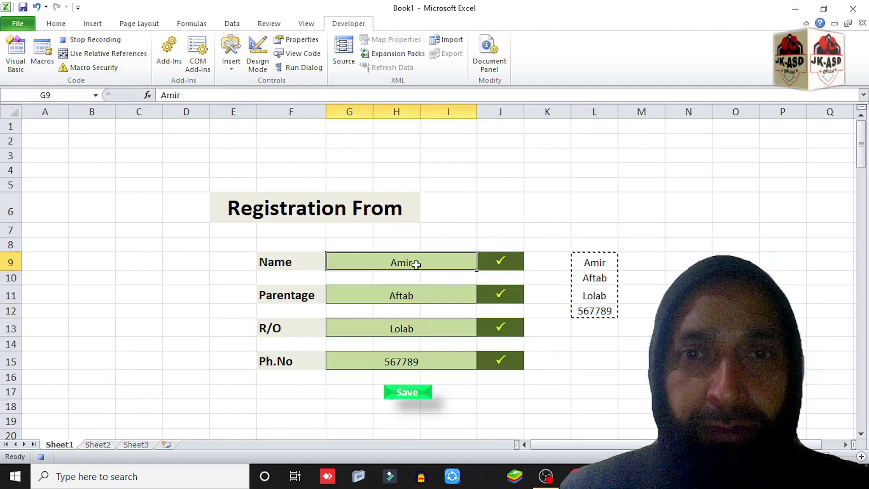
ctrl+click(406, 295)
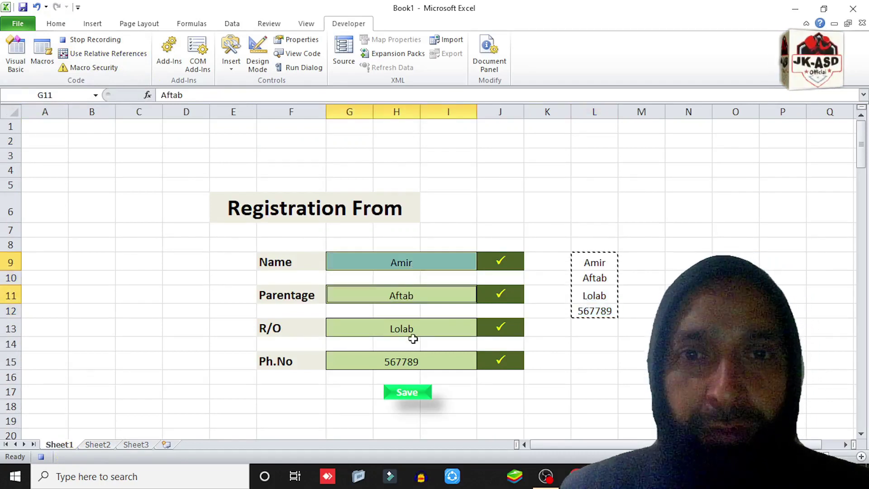
ctrl+click(400, 330)
ctrl+click(396, 363)
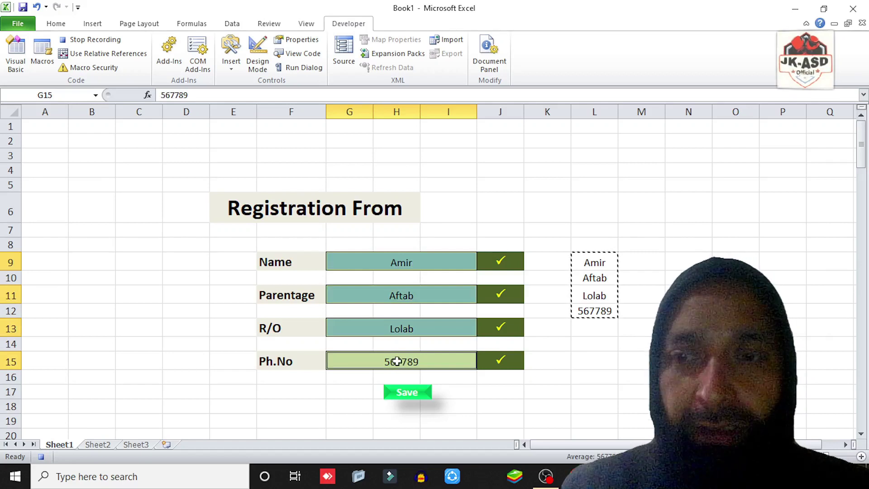
key(Delete)
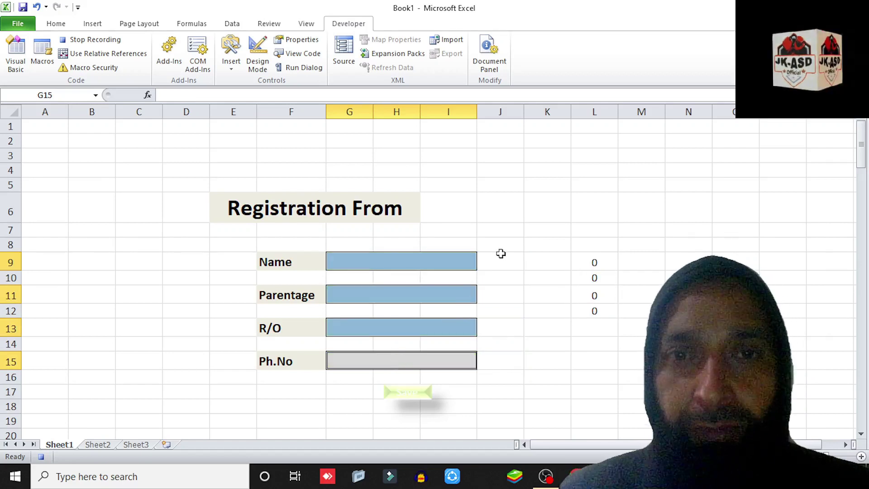
click(533, 189)
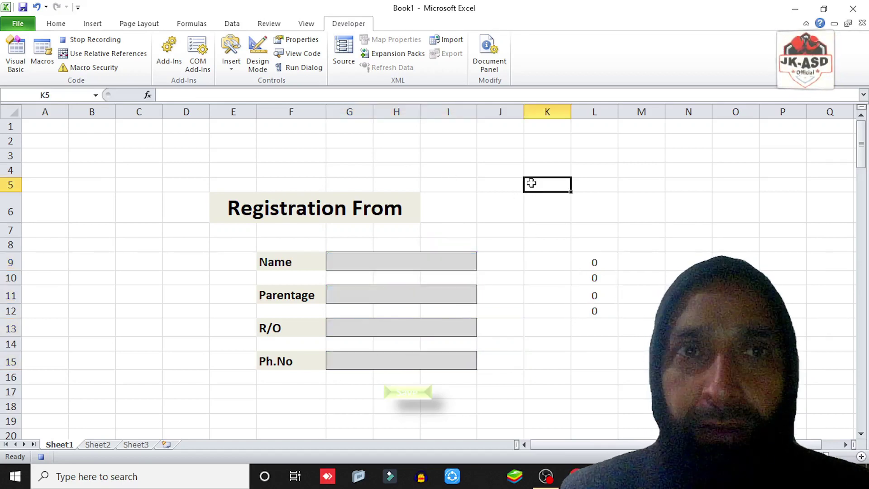
click(95, 40)
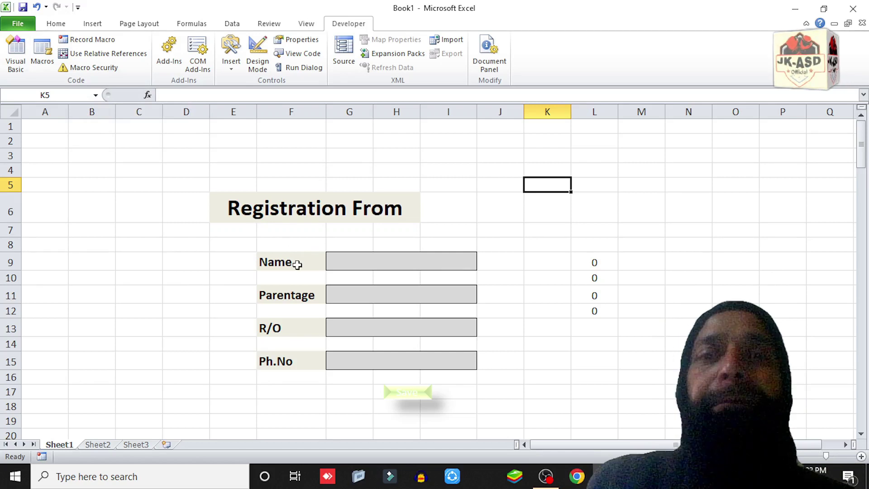
Enter a name, parentage, residence and phone number into form cells G9, G11, G13 and G15
click(351, 263)
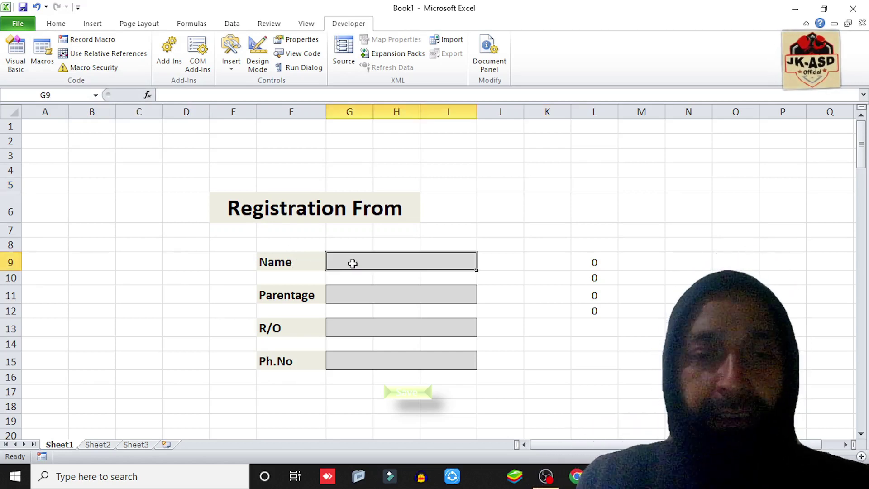
text(Amir)
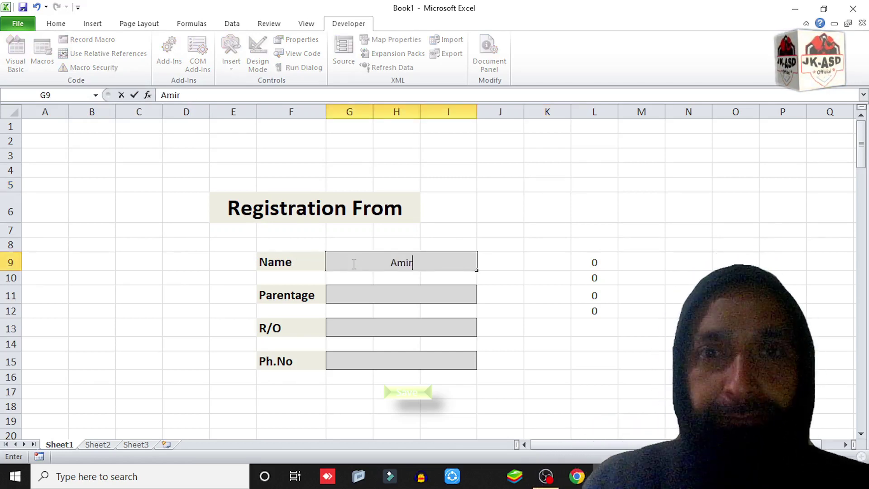
click(362, 296)
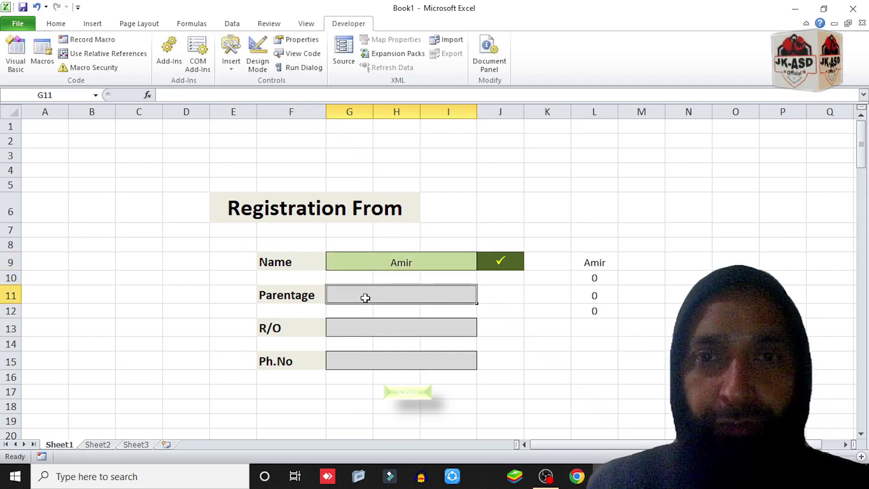
text(Aftab)
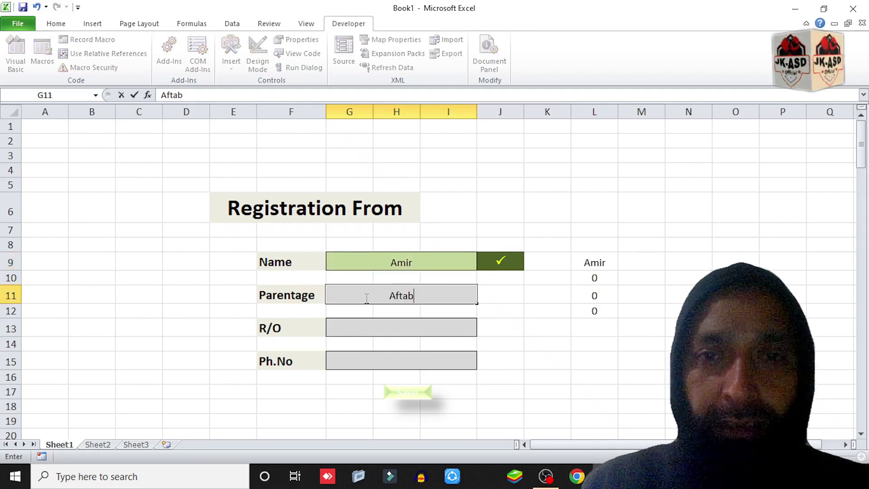
click(383, 326)
text(l)
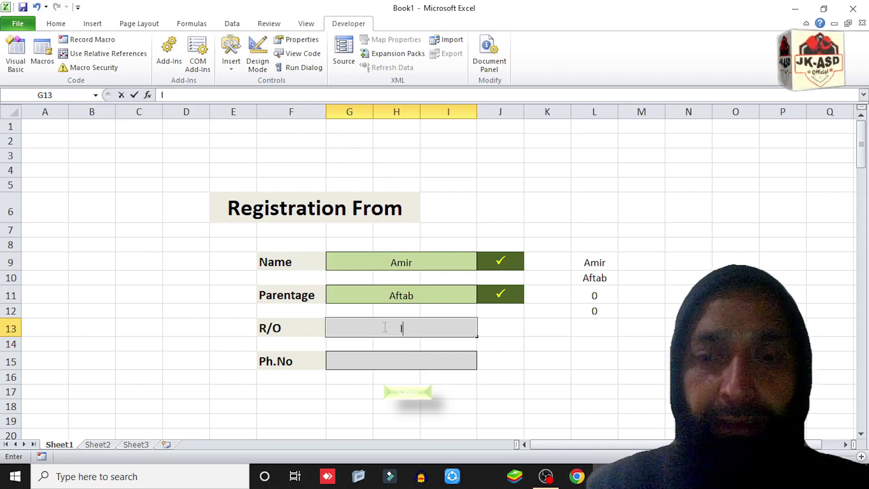
text(alpora)
click(384, 362)
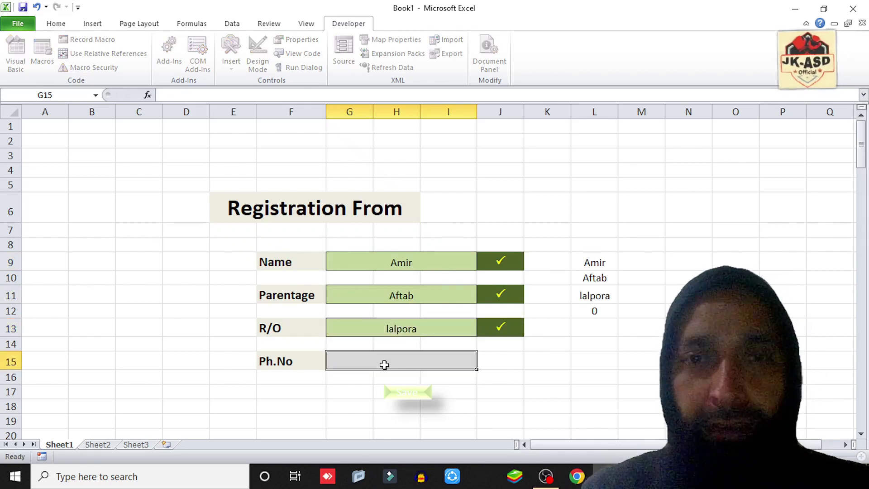
text(6788990)
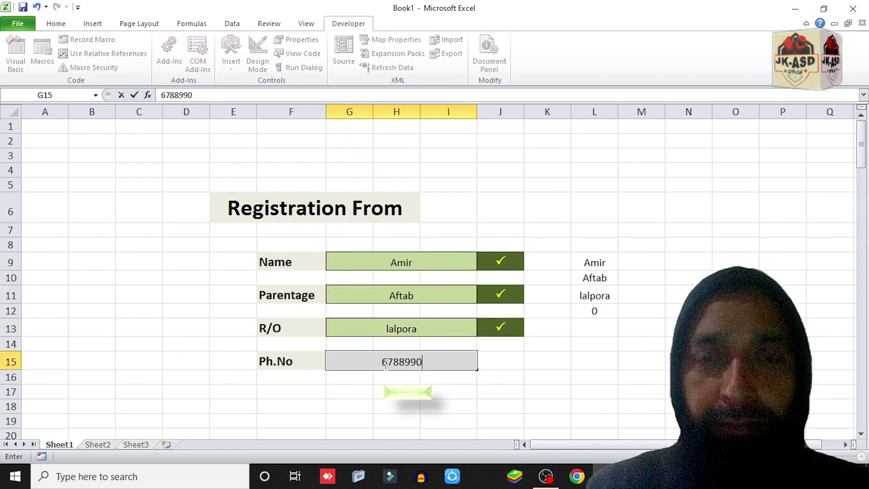
scroll(403, 372, down, 2)
click(432, 332)
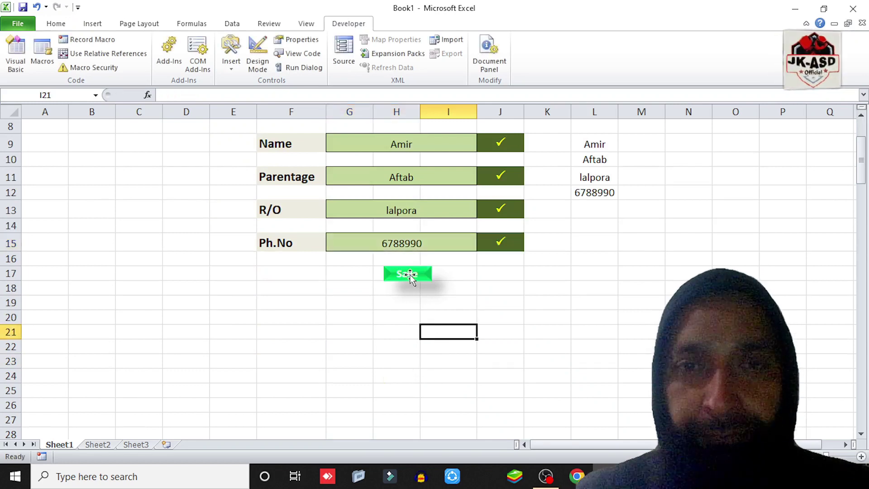
scroll(376, 296, up, 2)
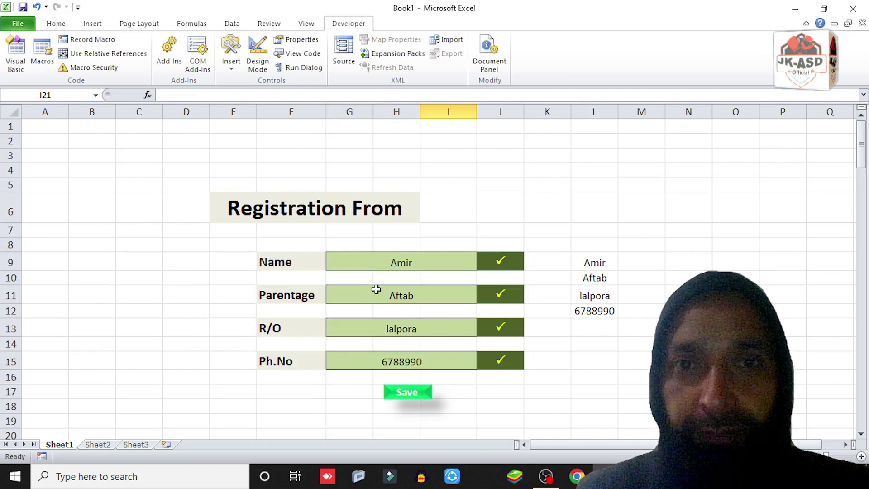
scroll(379, 284, down, 2)
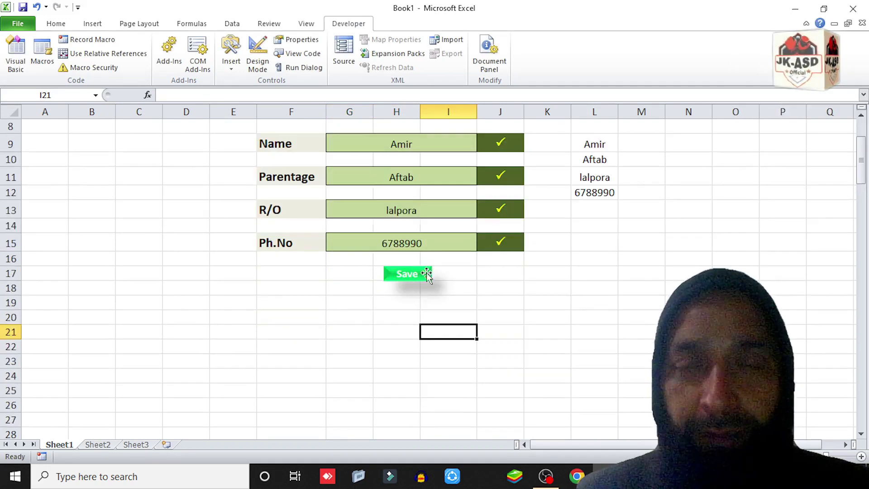
scroll(481, 254, up, 2)
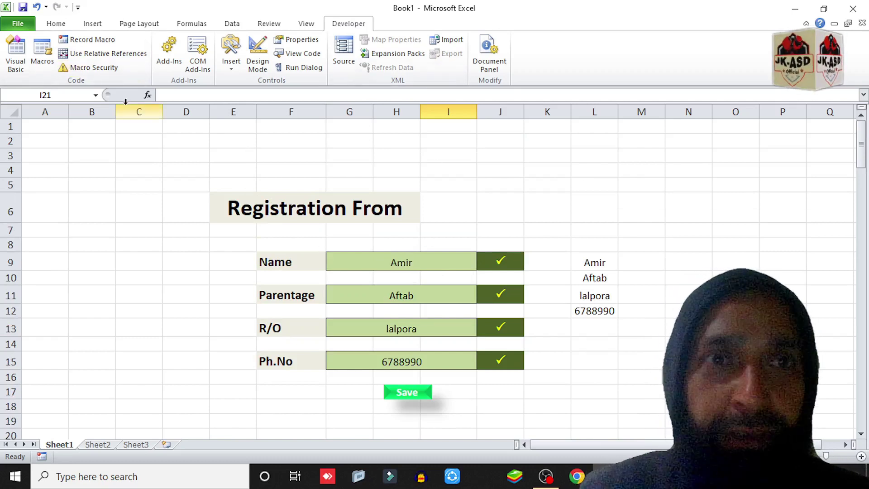
Run the Submitdata macro, confirm the new row on Sheet2, and return to Sheet1
click(43, 55)
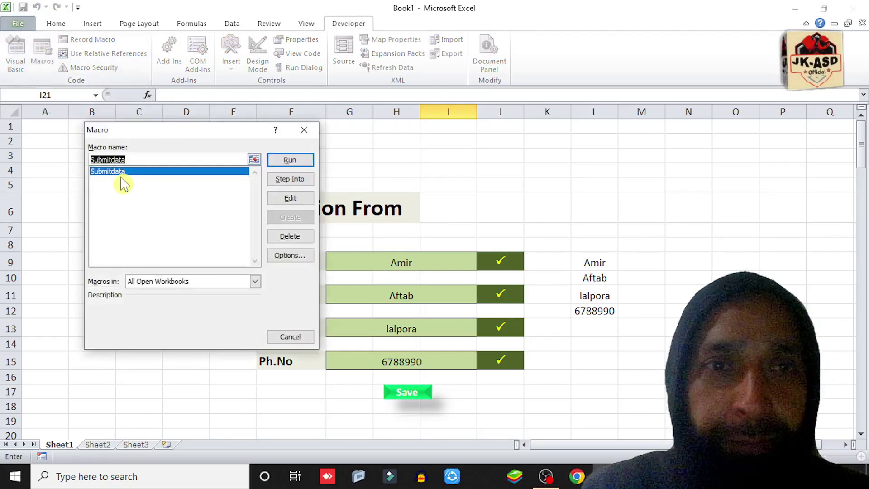
click(288, 161)
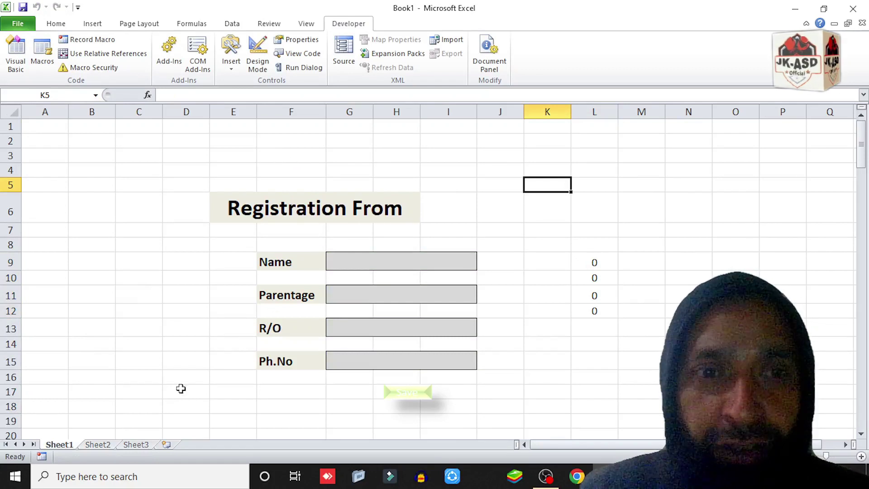
click(97, 444)
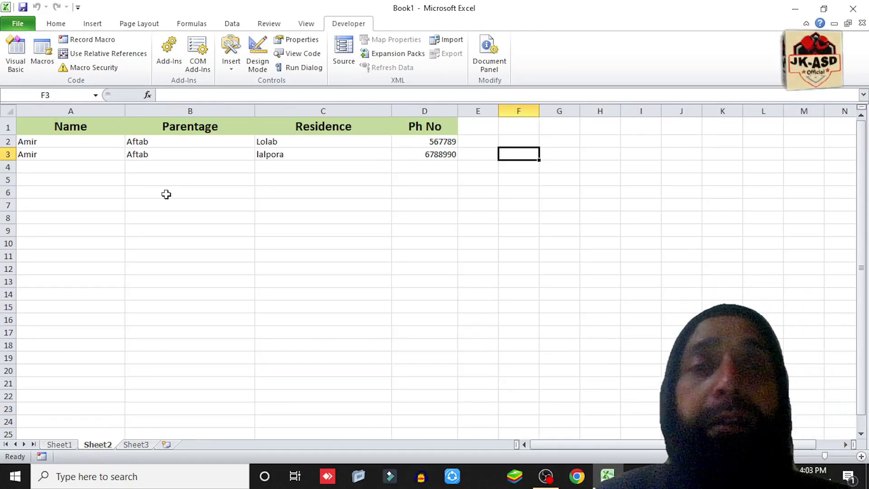
click(59, 445)
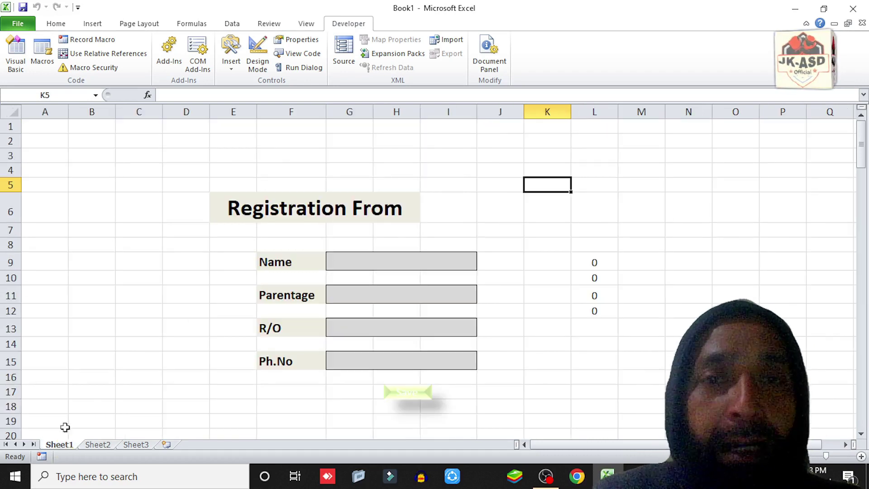
scroll(395, 269, down, 2)
scroll(397, 263, up, 2)
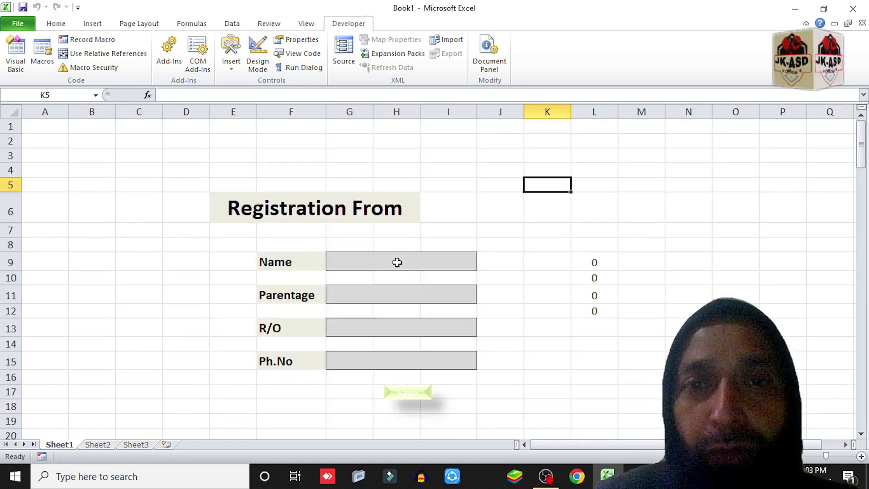
scroll(398, 260, down, 2)
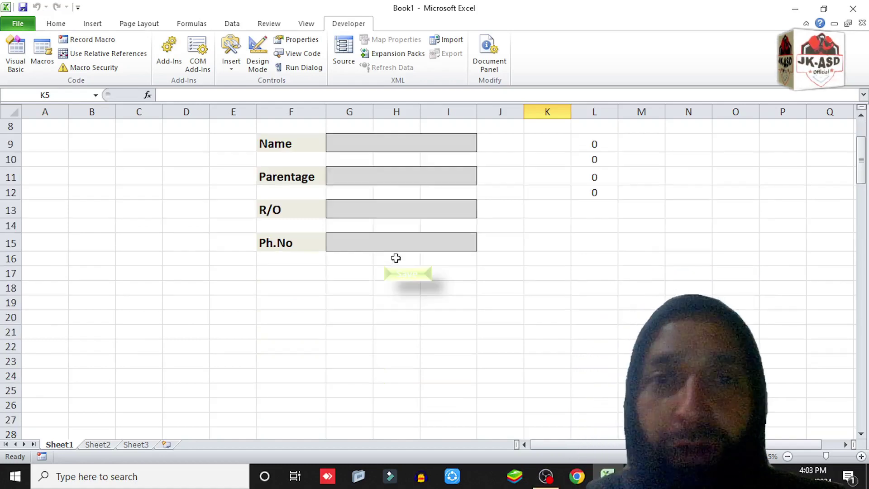
Enter a new name, parentage, residence and phone number into the form, then select the Save picture
scroll(397, 219, up, 2)
click(375, 262)
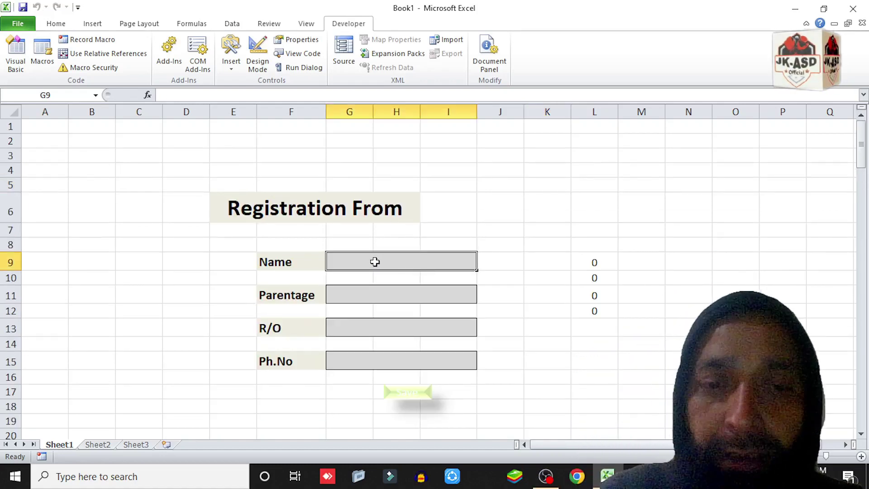
text(Aqib)
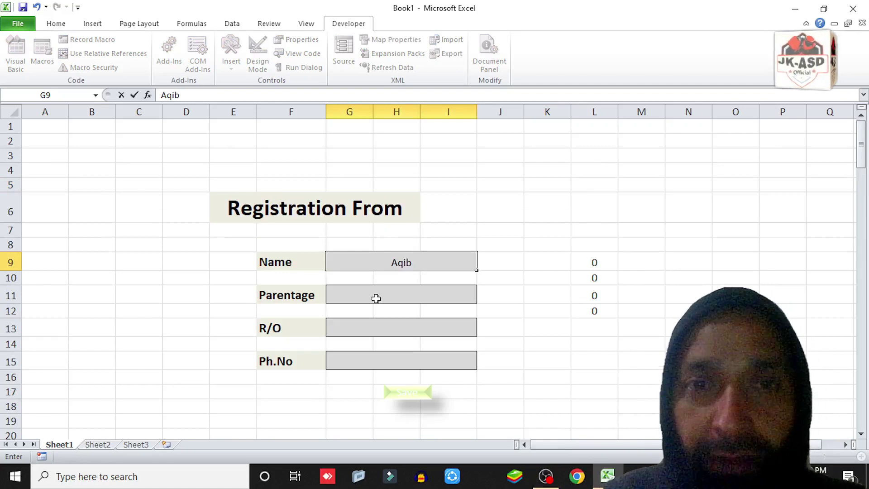
click(376, 298)
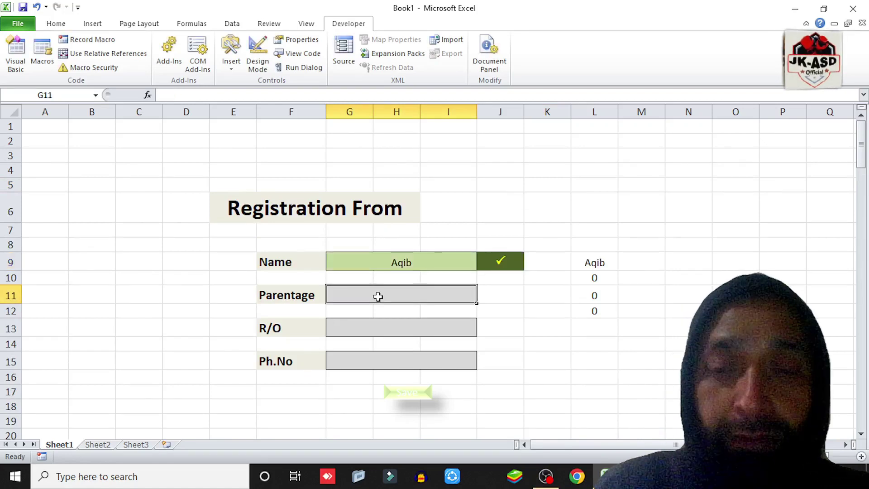
text(Gulam)
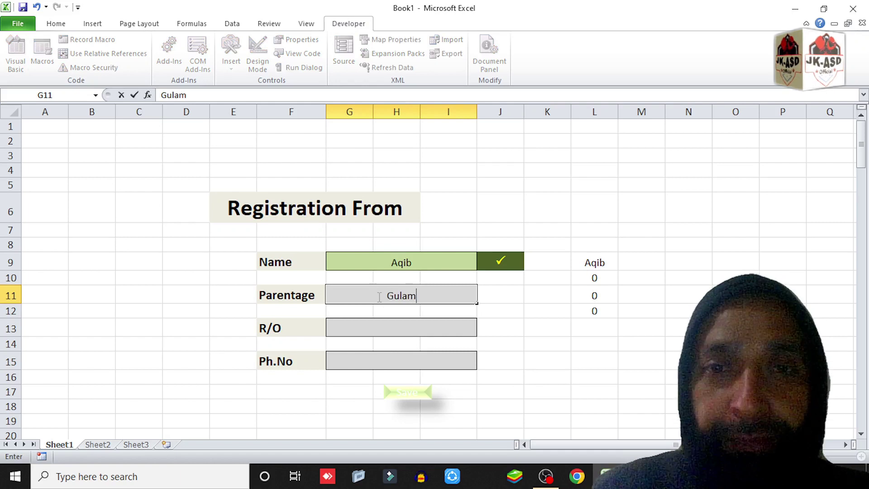
click(383, 326)
text(Lalpora)
click(382, 356)
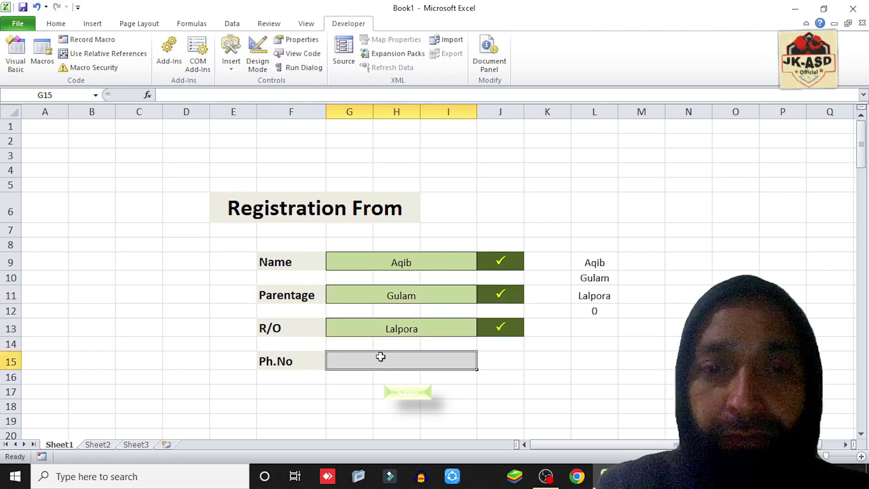
text(5676888)
click(365, 393)
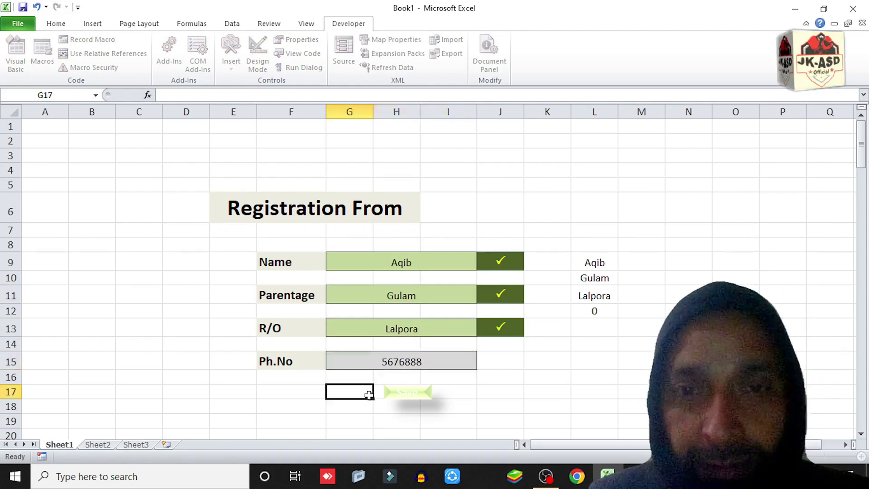
click(410, 397)
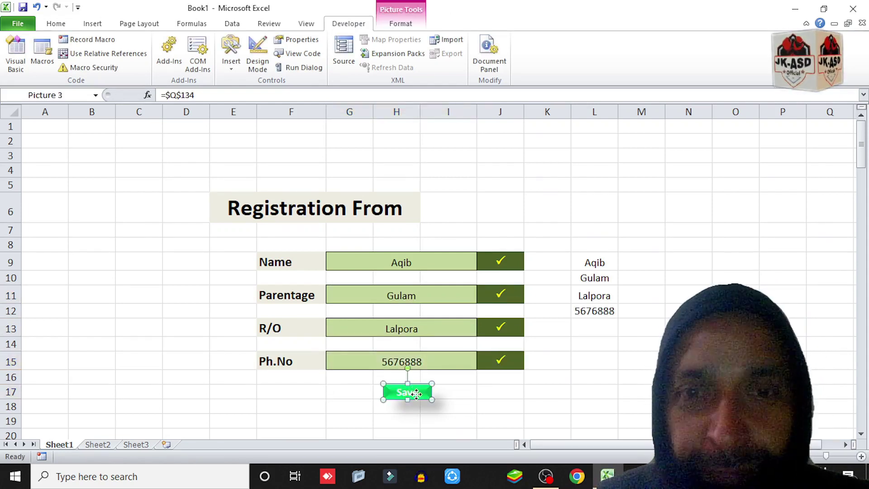
Assign the Submitdata macro to the Save picture
right_click(416, 393)
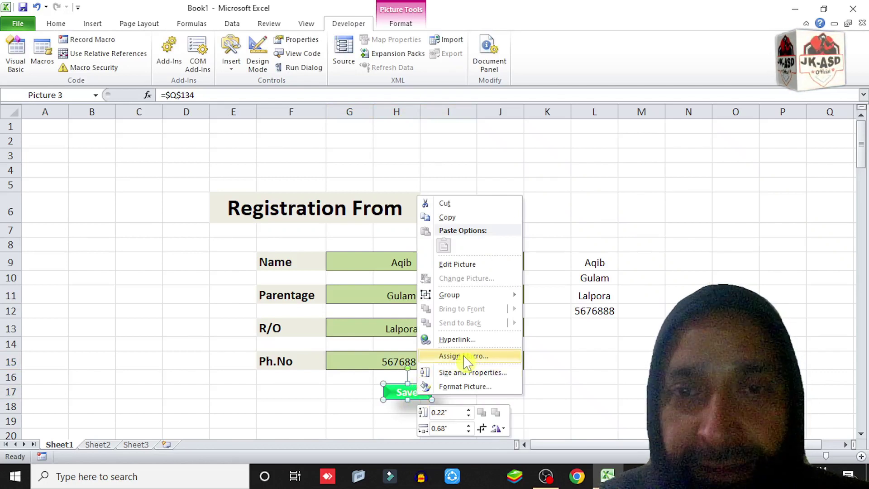
click(464, 357)
click(372, 284)
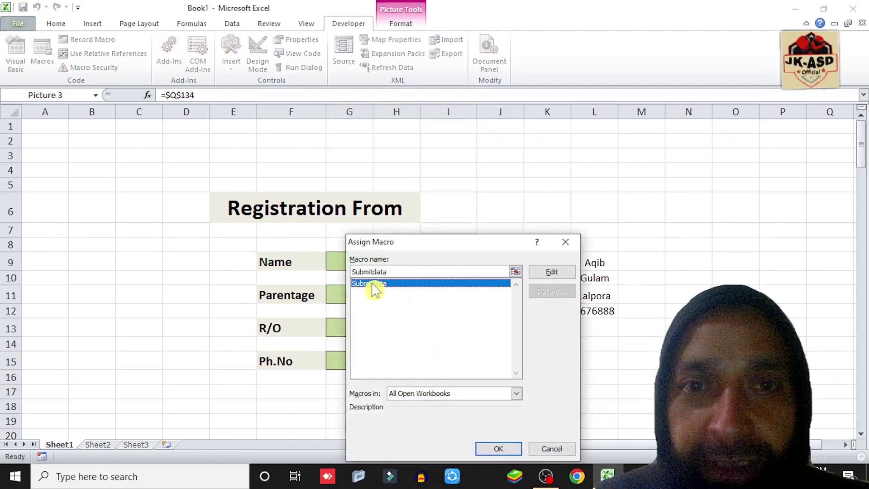
click(498, 448)
click(465, 408)
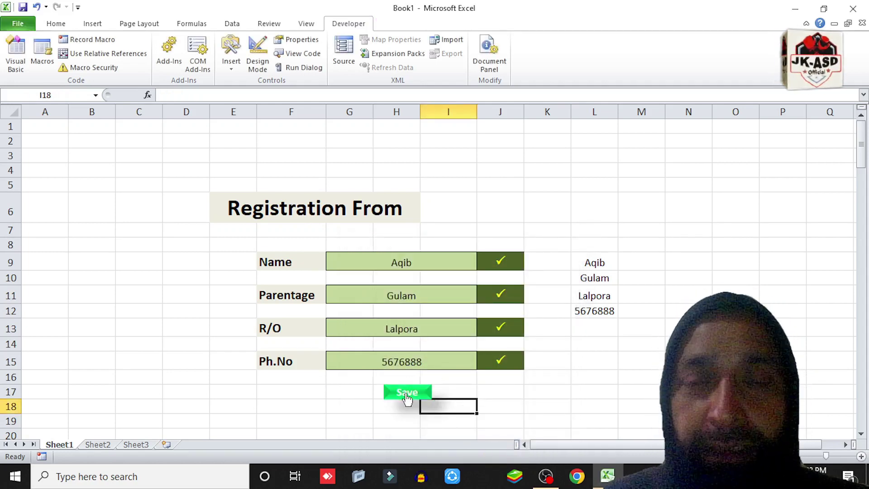
Submit the form with the Save picture and check the new row 4 on Sheet2
click(408, 394)
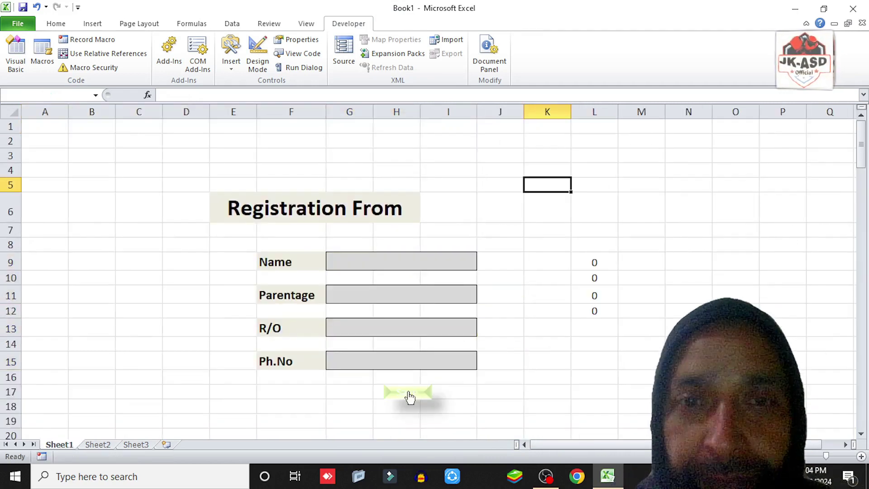
click(97, 444)
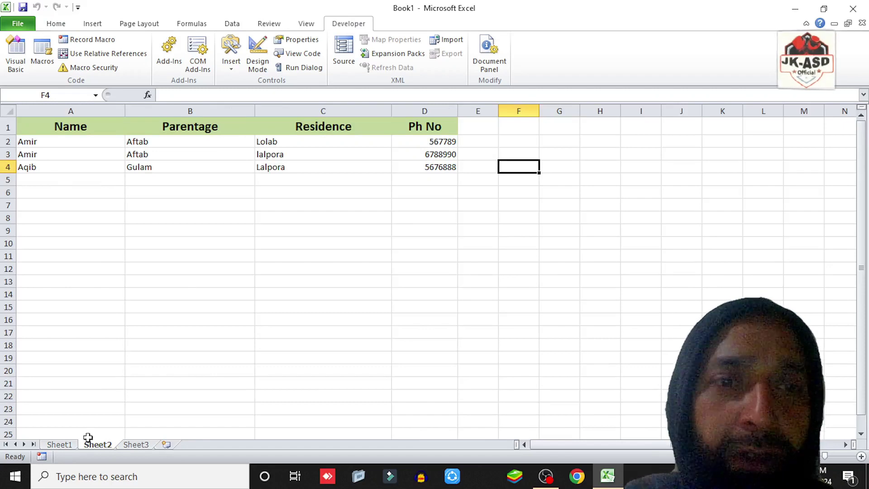
click(61, 444)
Fill the form with another person's name, parentage, residence and phone number
click(357, 263)
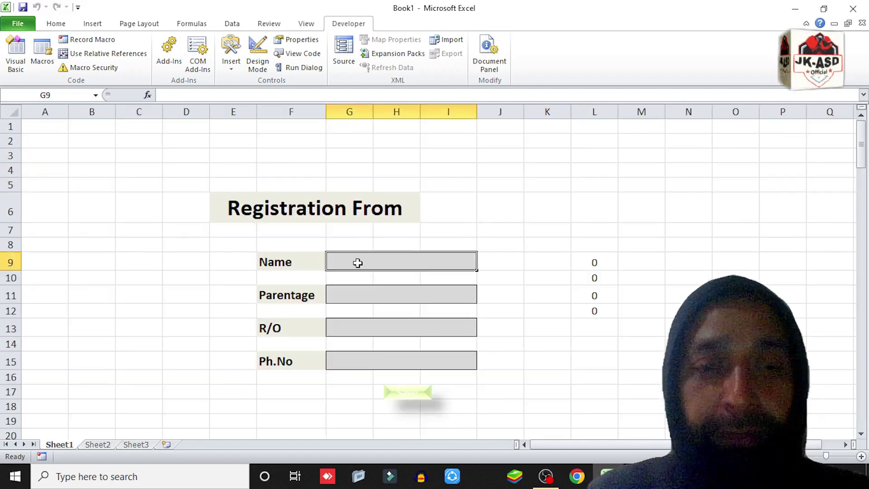
text(Alam )
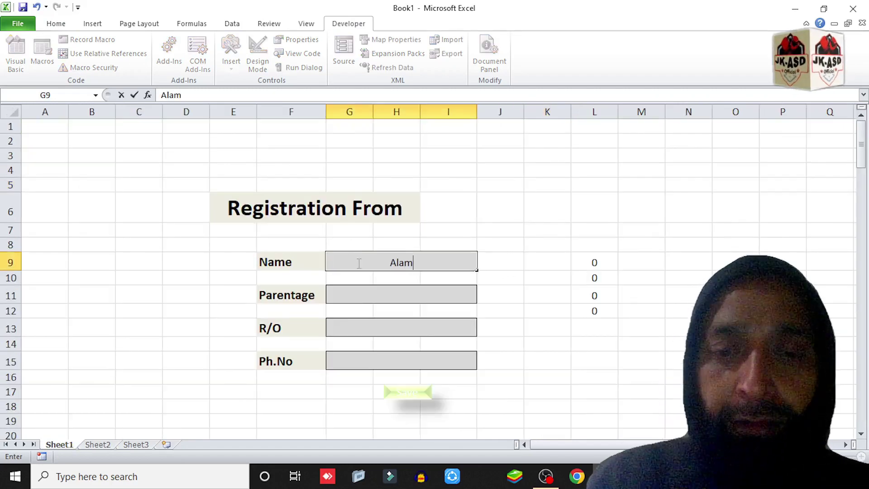
text(gir)
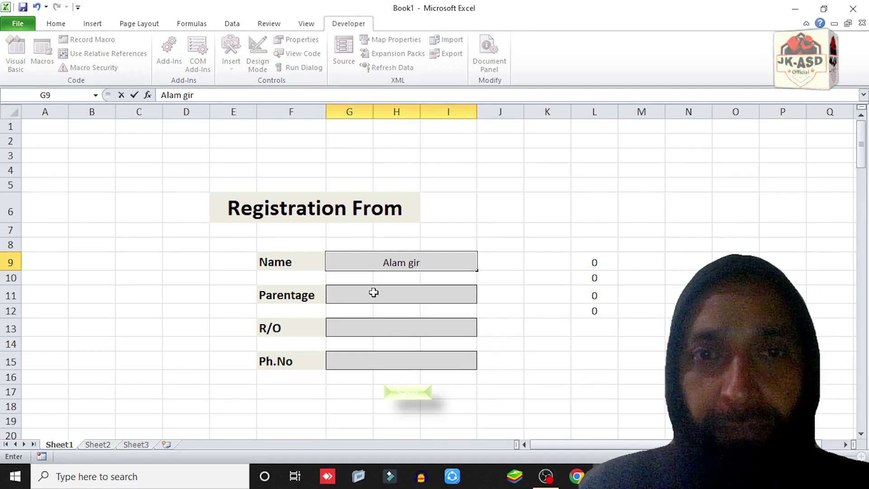
click(375, 297)
text(M Amin)
click(368, 325)
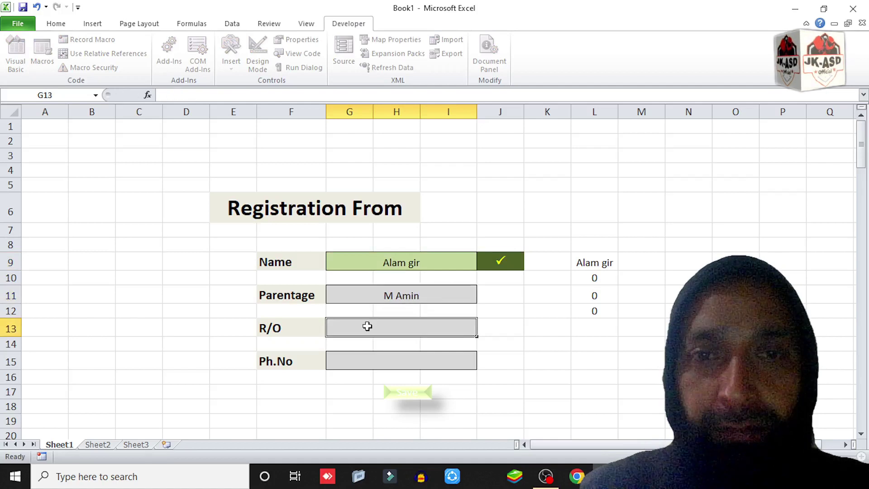
text(Aragam)
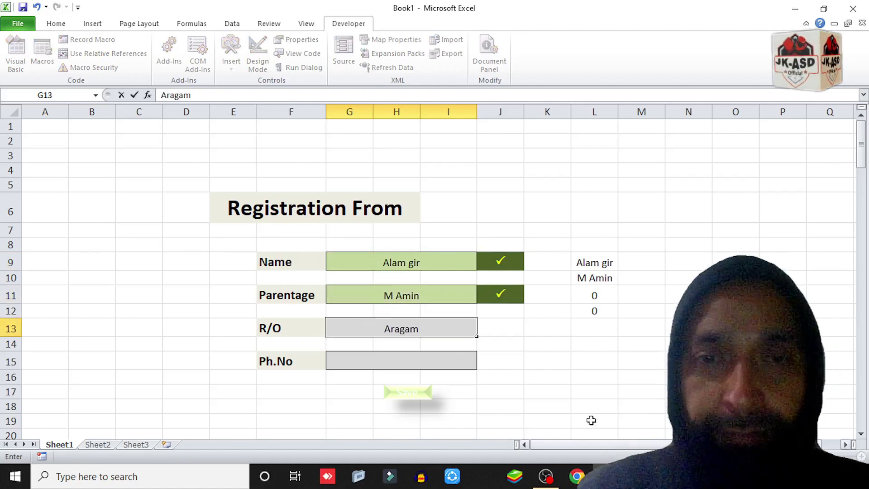
click(355, 361)
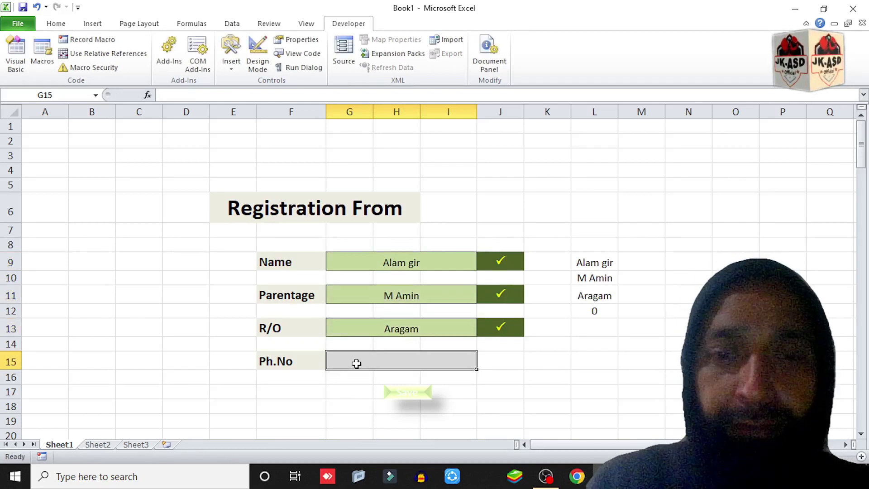
text(6789809-)
key(BackSpace)
click(364, 399)
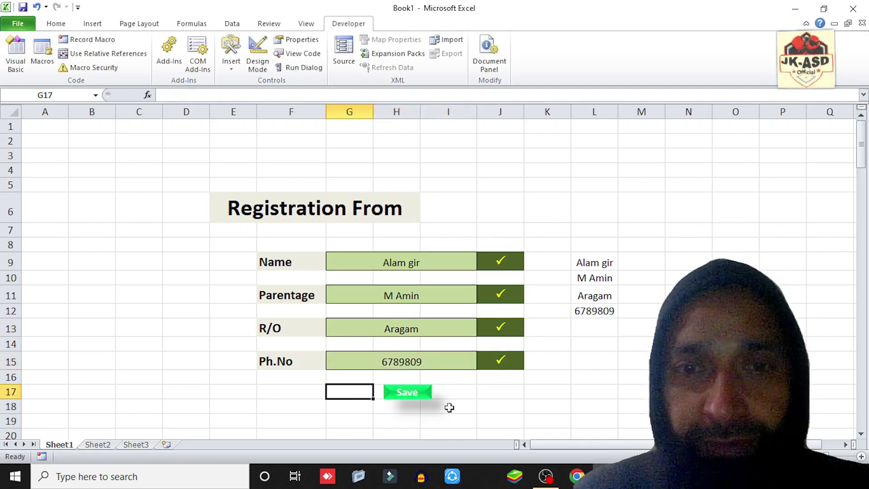
Save the entry with the Save button and verify it as row 5 on Sheet2
click(421, 396)
click(98, 445)
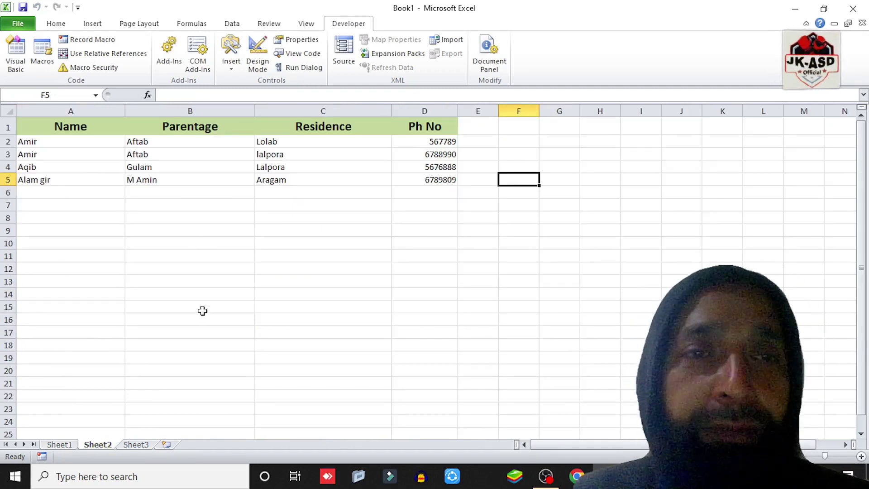
click(60, 445)
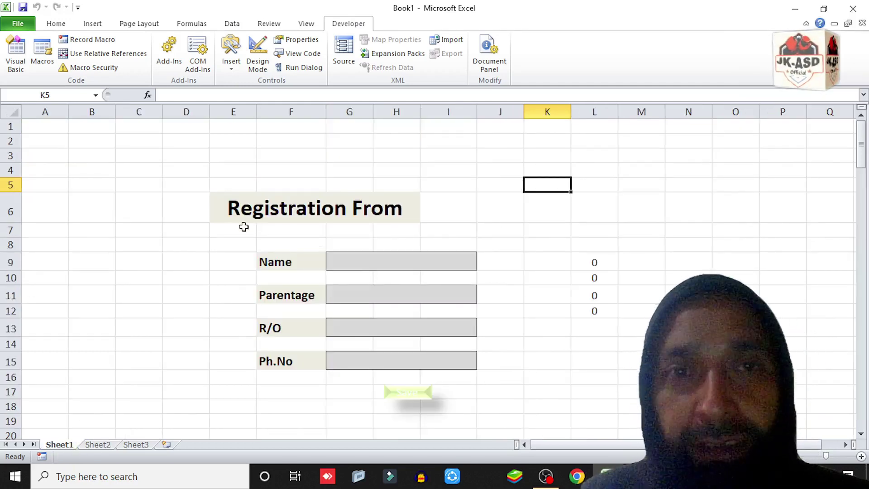
Hide the helper values in L9:L12 by setting their font colour to white
drag(598, 257, 594, 315)
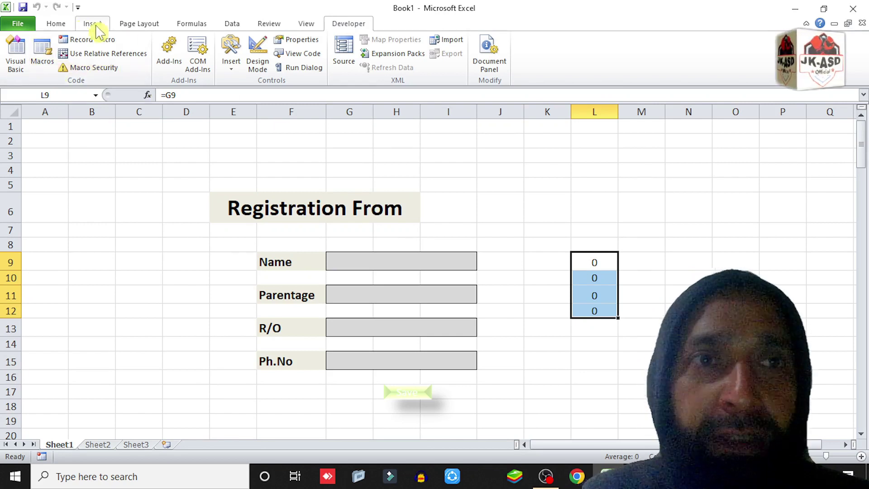
click(66, 24)
click(213, 62)
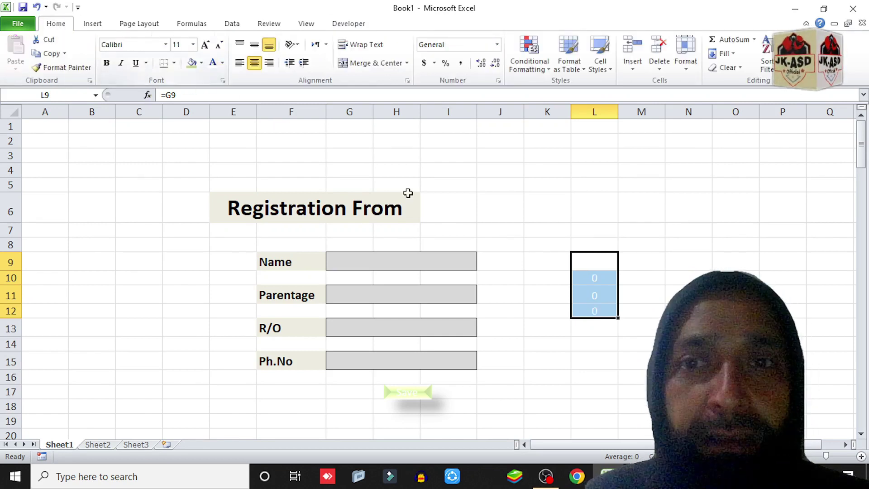
click(448, 170)
Give the form area D4:J18 a light green fill
drag(190, 175, 360, 392)
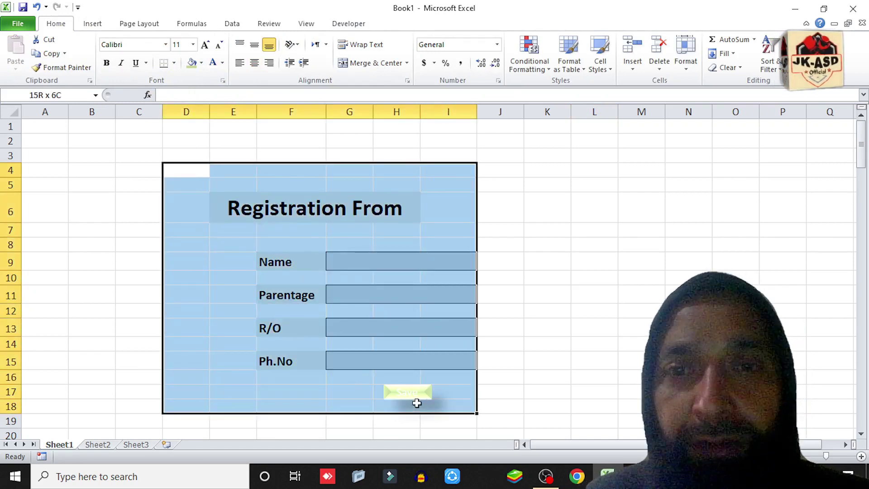
drag(359, 393, 496, 405)
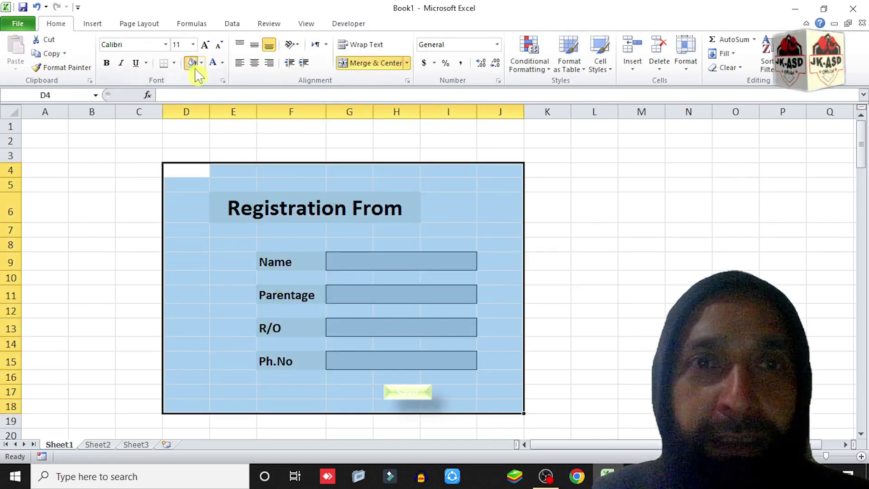
click(192, 62)
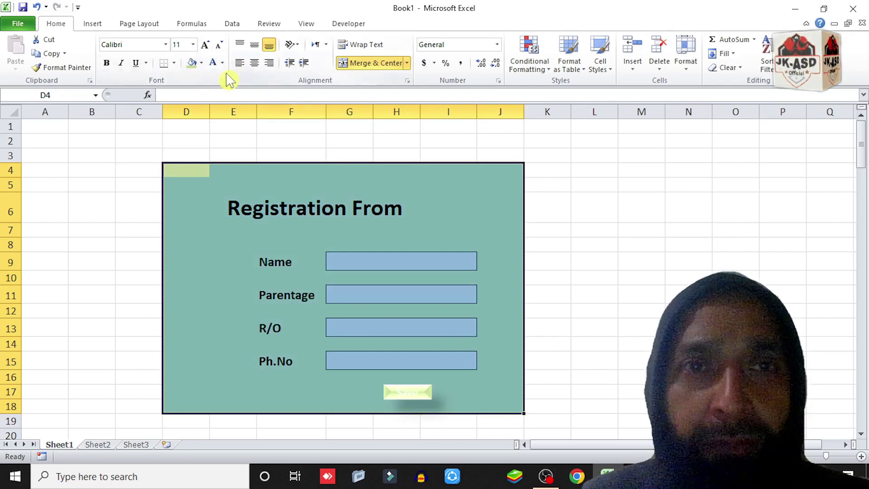
click(592, 209)
scroll(515, 290, down, 2)
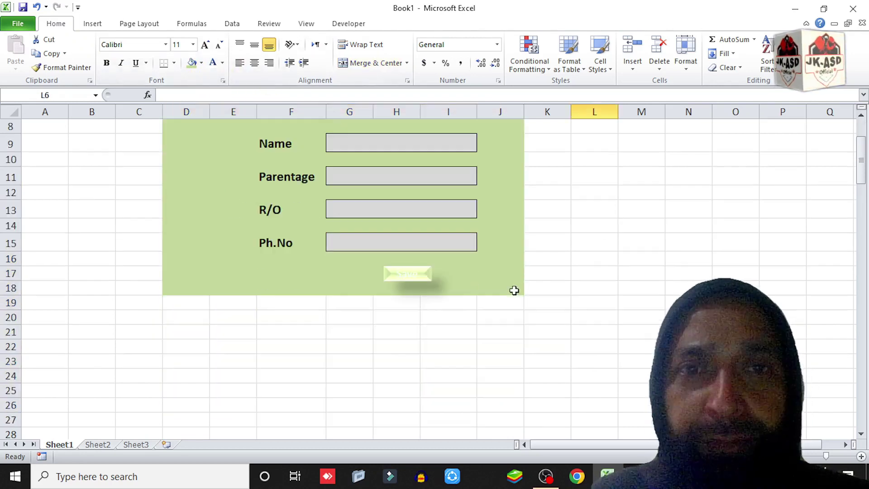
scroll(512, 289, up, 2)
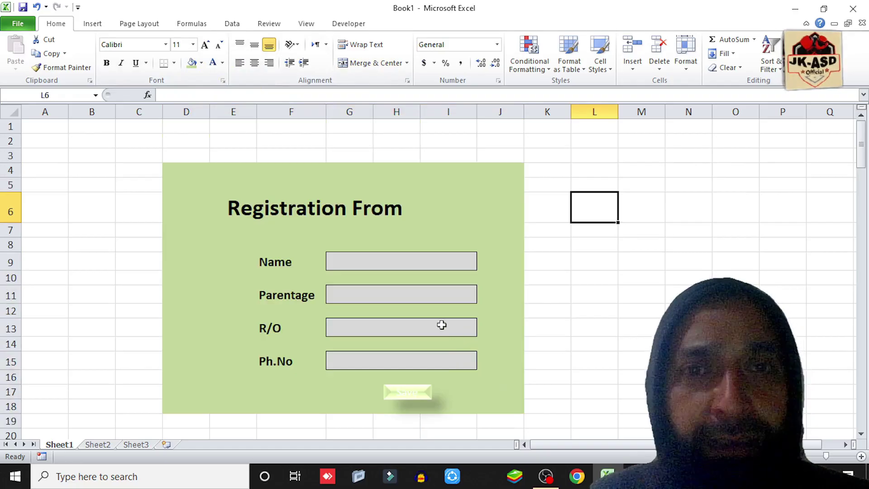